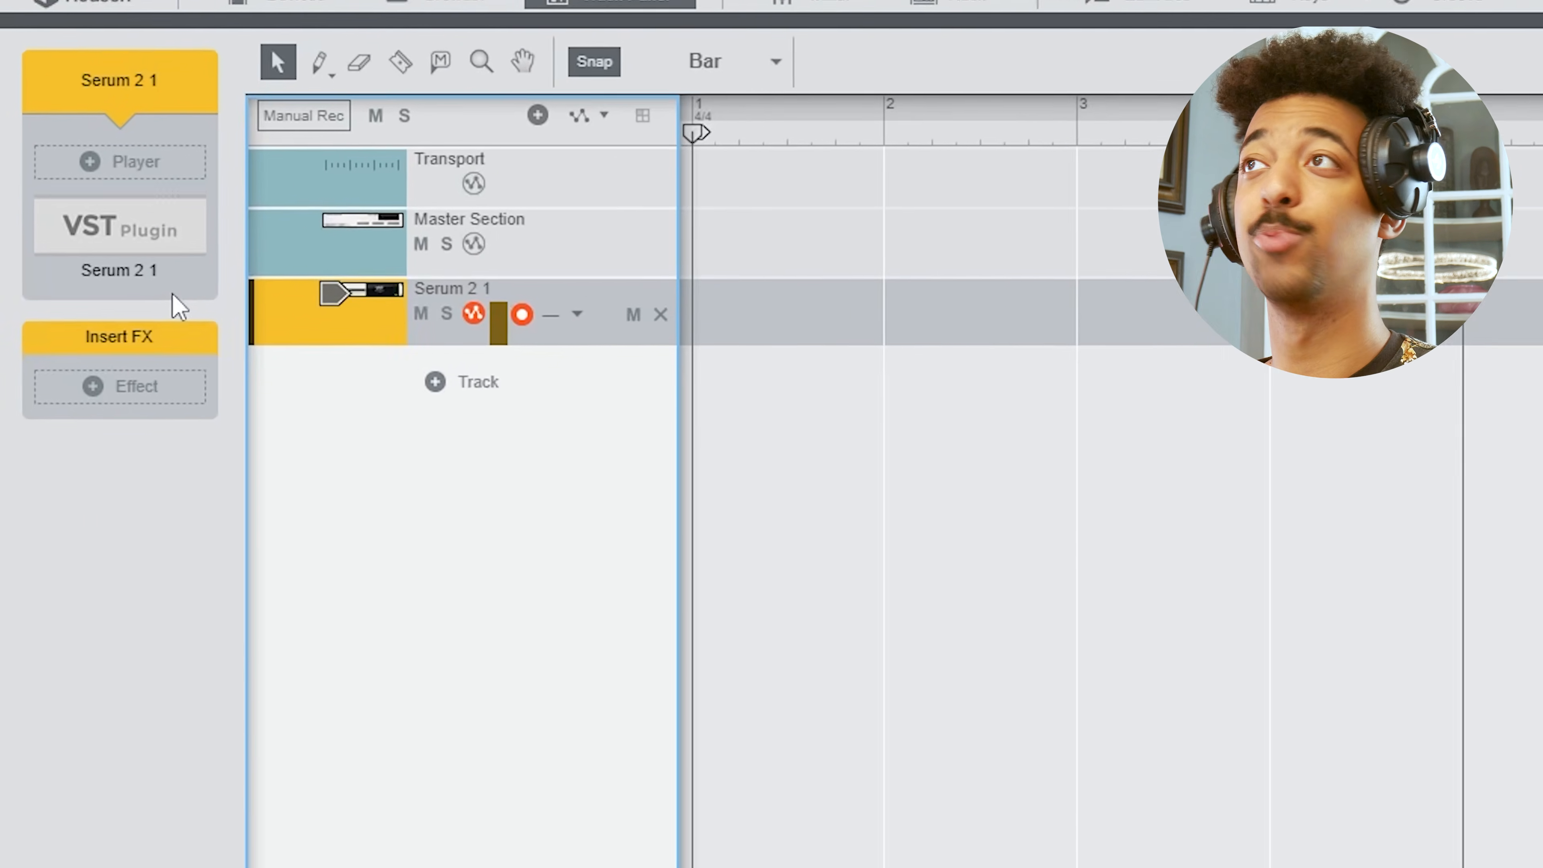
Open the Serum 2 instrument, load the user preset oklou-ish and show its effects section.
{"action": "mouse_move", "coordinate": [113, 178]}
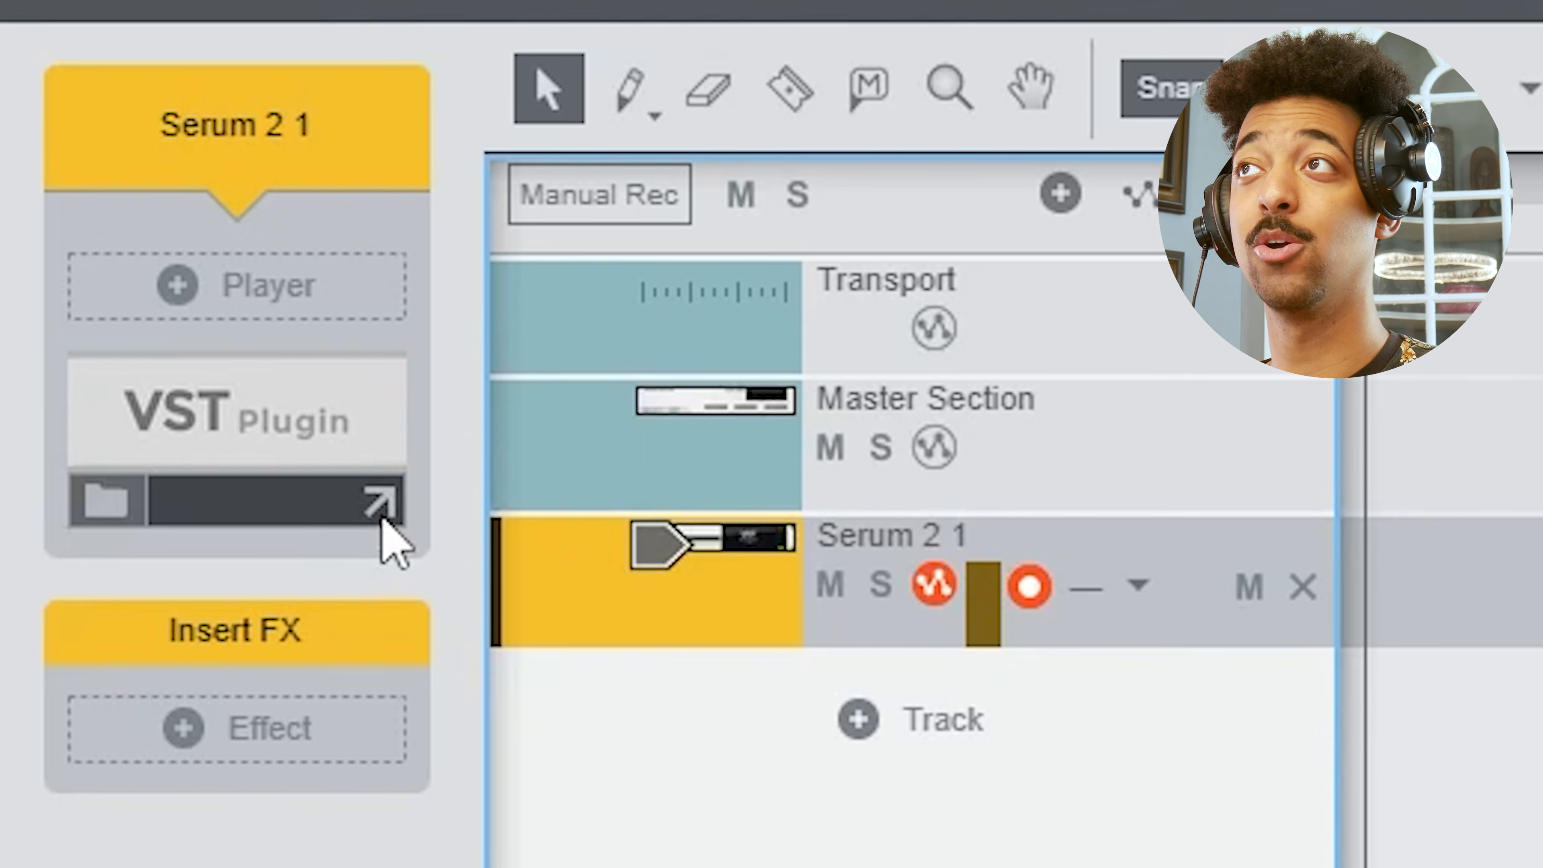
{"action": "left_click", "coordinate": [381, 517]}
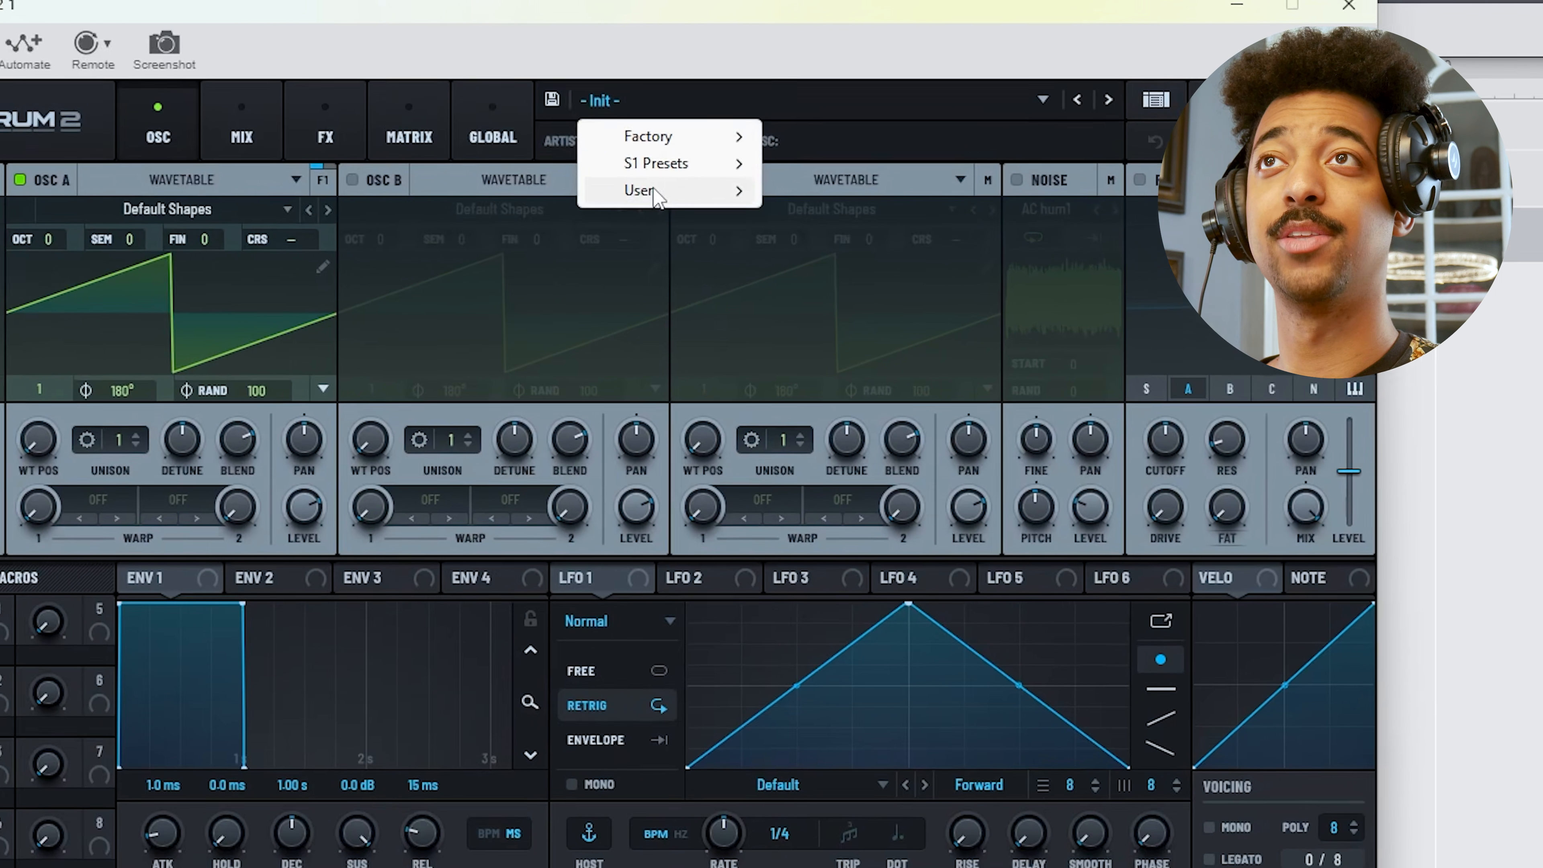
{"action": "mouse_move", "coordinate": [783, 173]}
{"action": "left_click", "coordinate": [841, 175]}
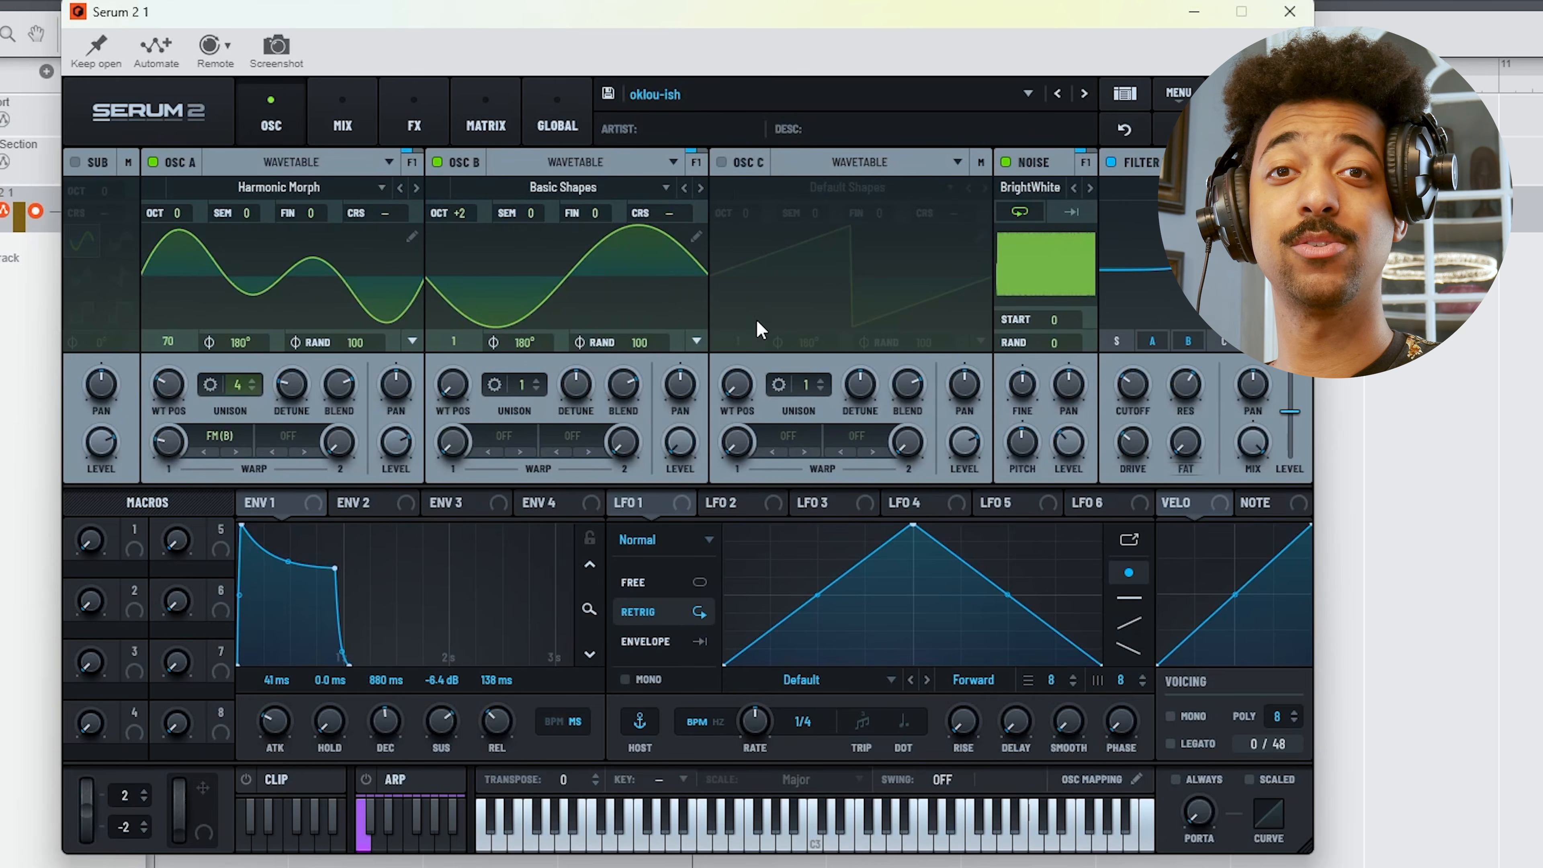
{"action": "left_click", "coordinate": [420, 111]}
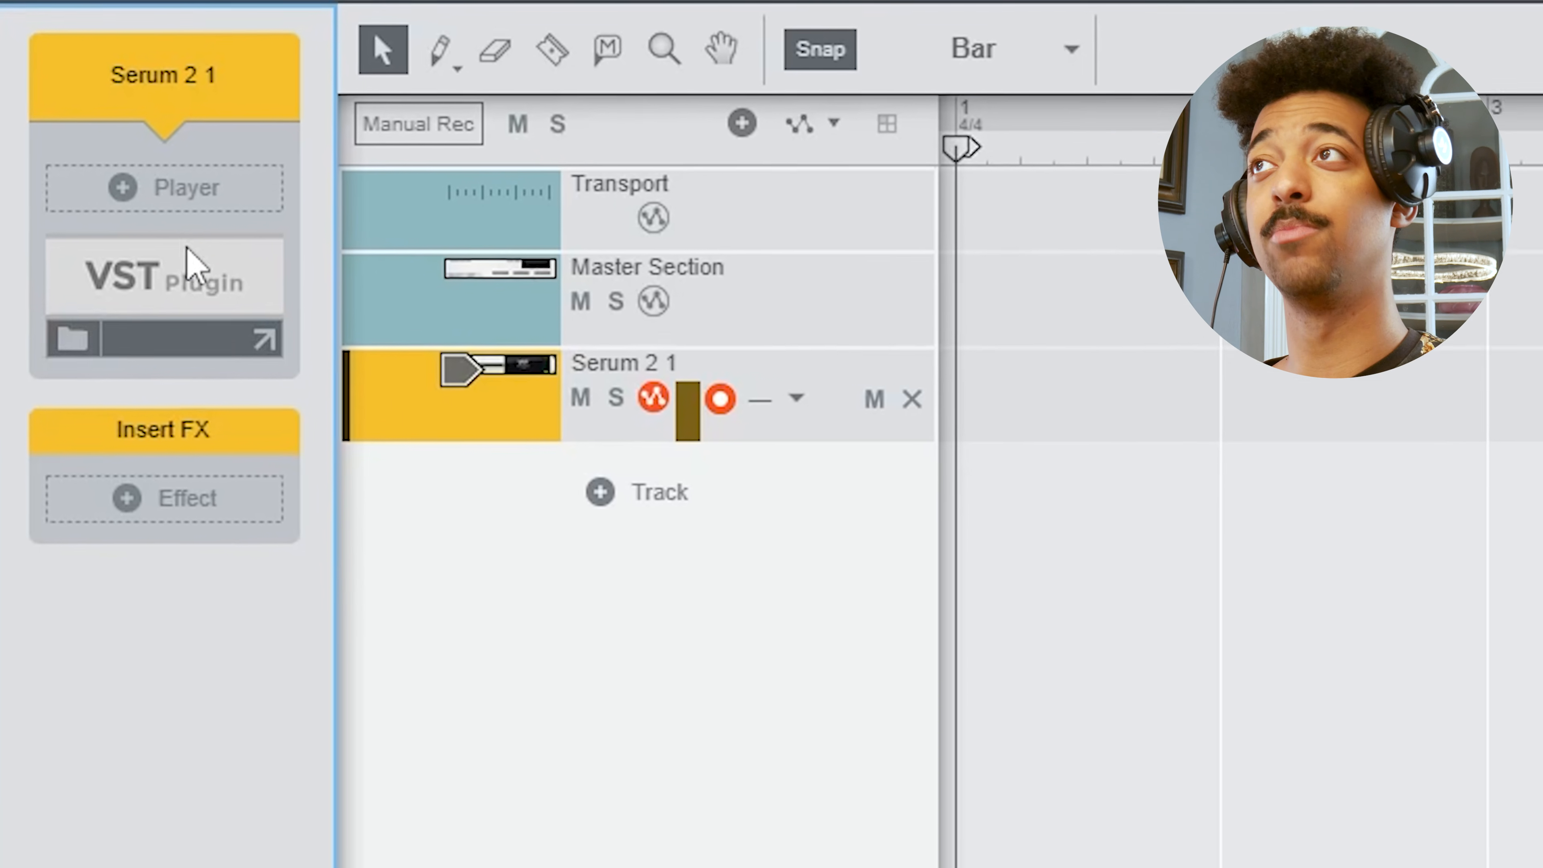
Add the Chord Sequencer and Arpeggio Lab players to the Serum 2 track, and open the Chord Sequencer.
{"action": "left_click", "coordinate": [72, 118]}
{"action": "mouse_move", "coordinate": [280, 323]}
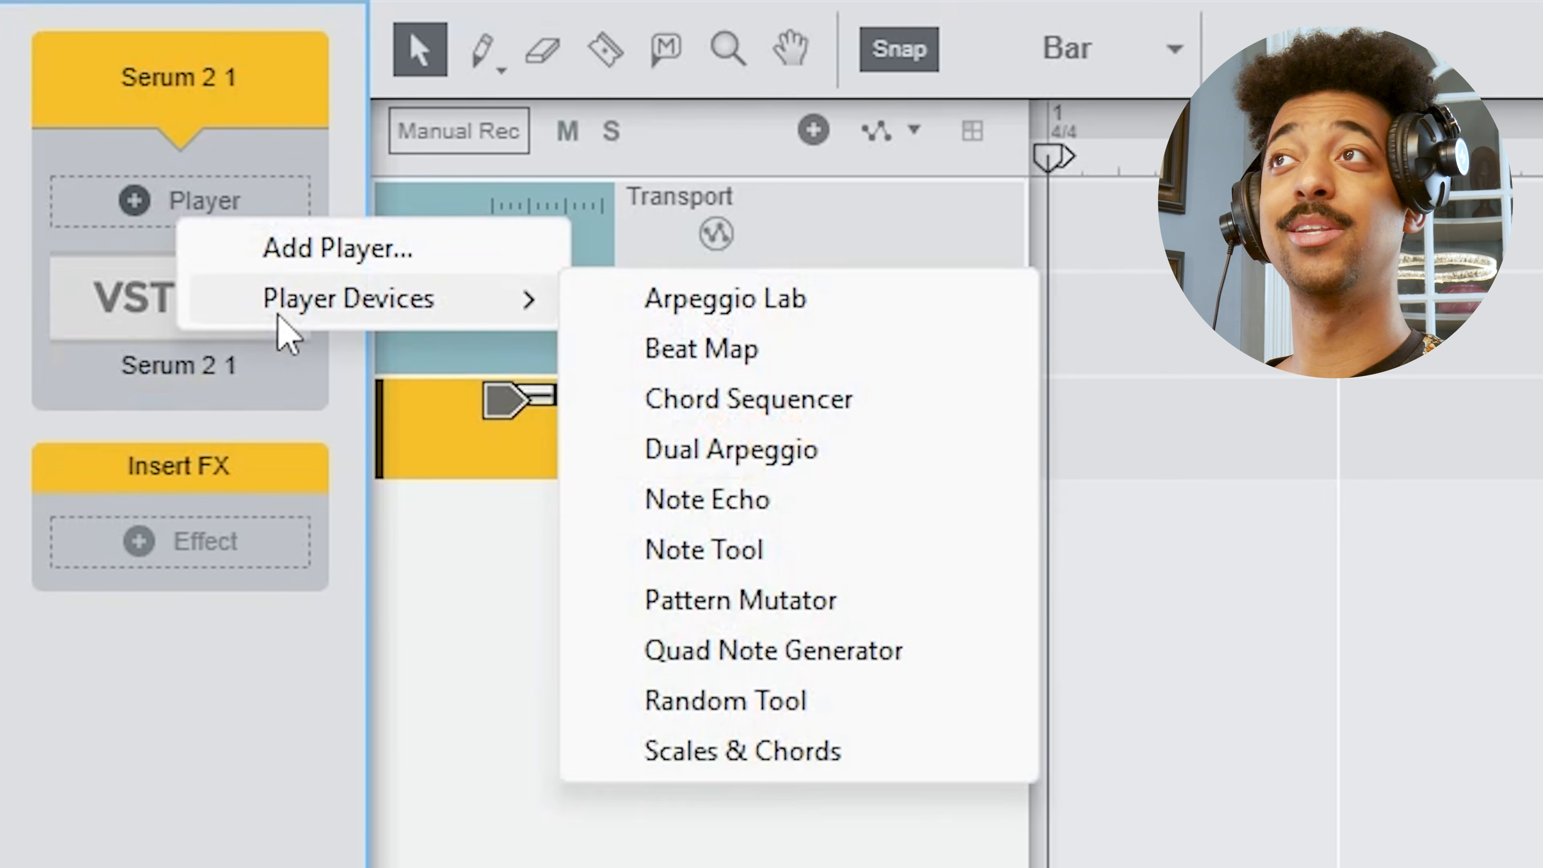
{"action": "left_click", "coordinate": [720, 399]}
{"action": "left_click", "coordinate": [179, 449]}
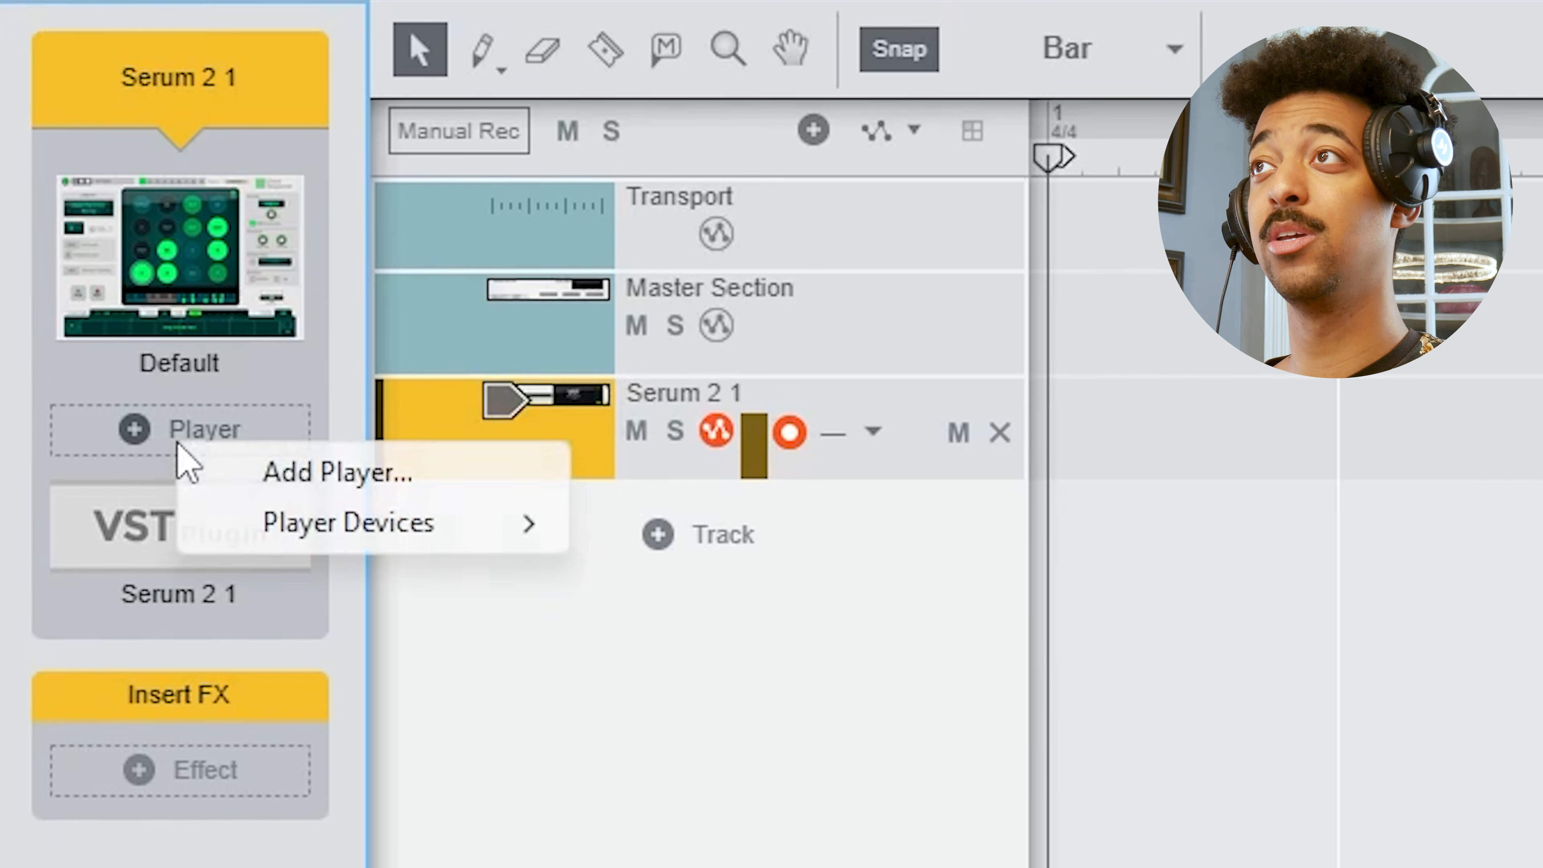
{"action": "mouse_move", "coordinate": [438, 540]}
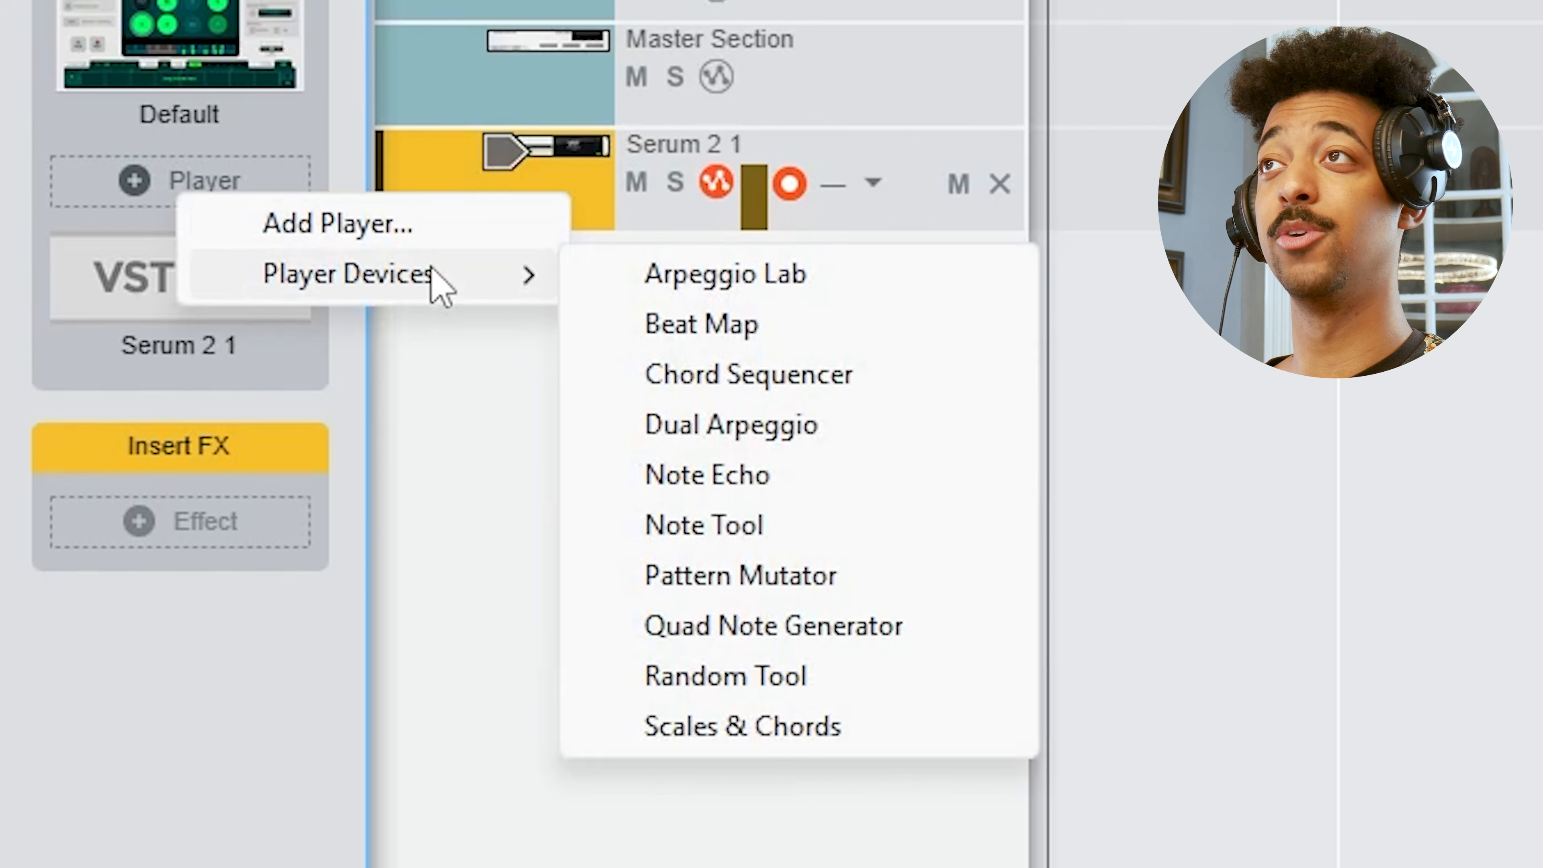
{"action": "left_click", "coordinate": [789, 286]}
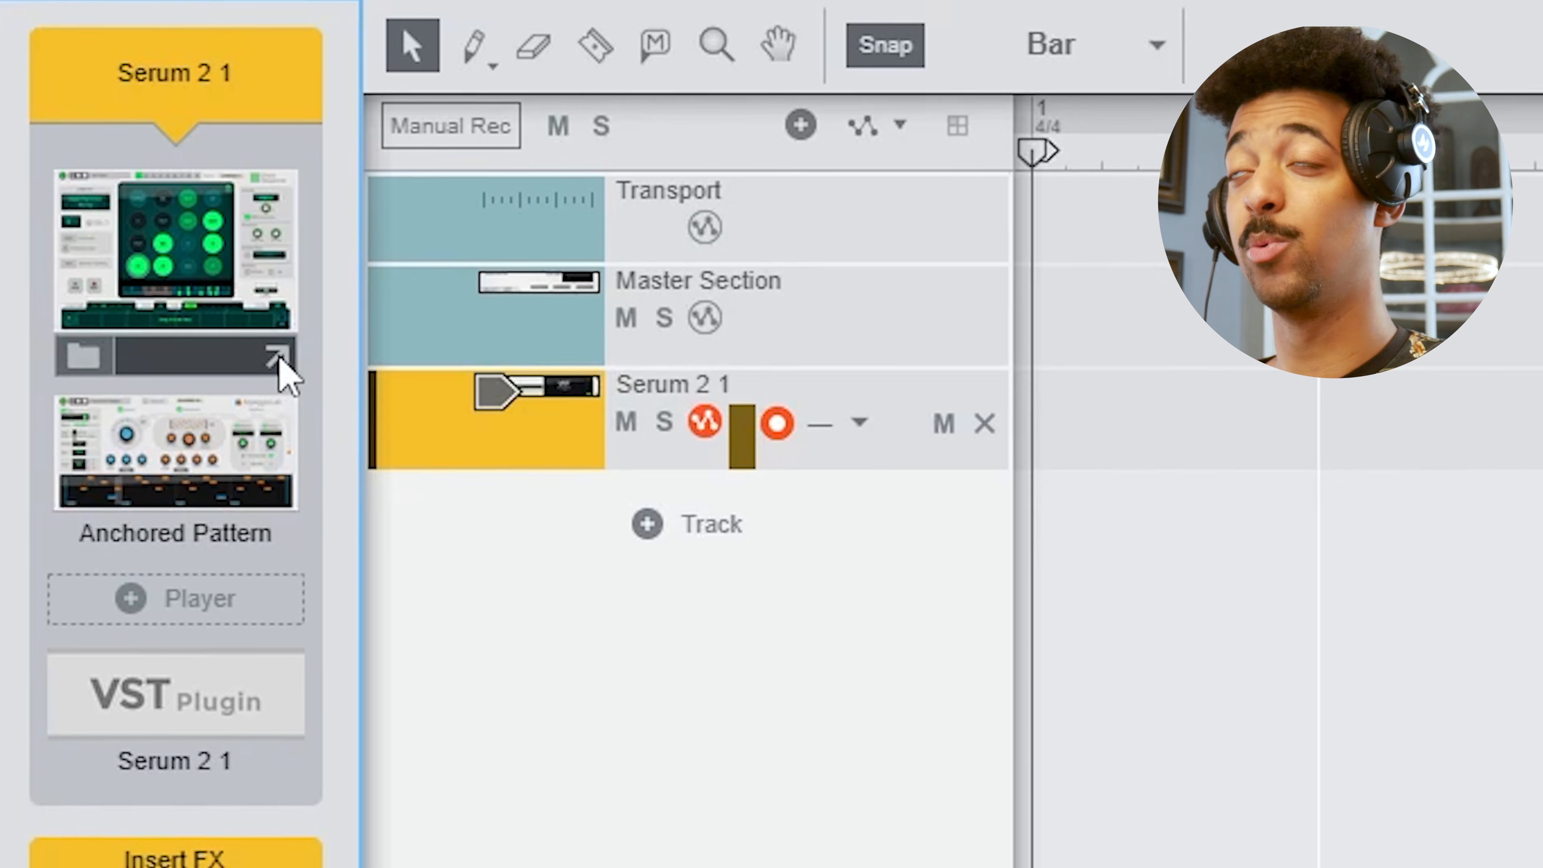
{"action": "left_click", "coordinate": [283, 117]}
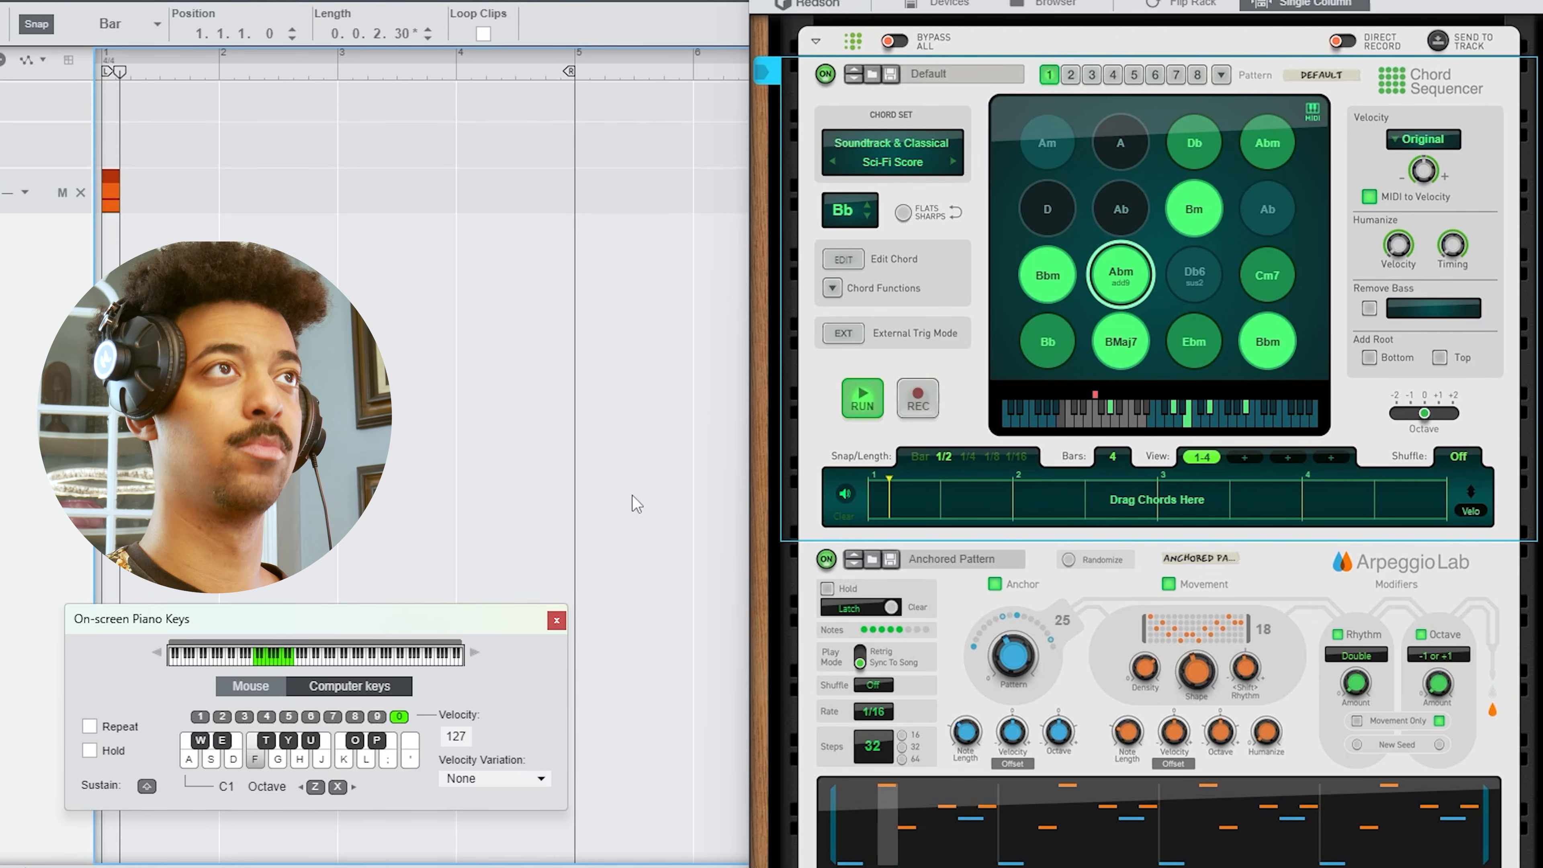
Record a chord progression of about four bars on the Serum 2 track by triggering the Chord Sequencer from the on-screen piano keys.
{"action": "key", "text": "d"}
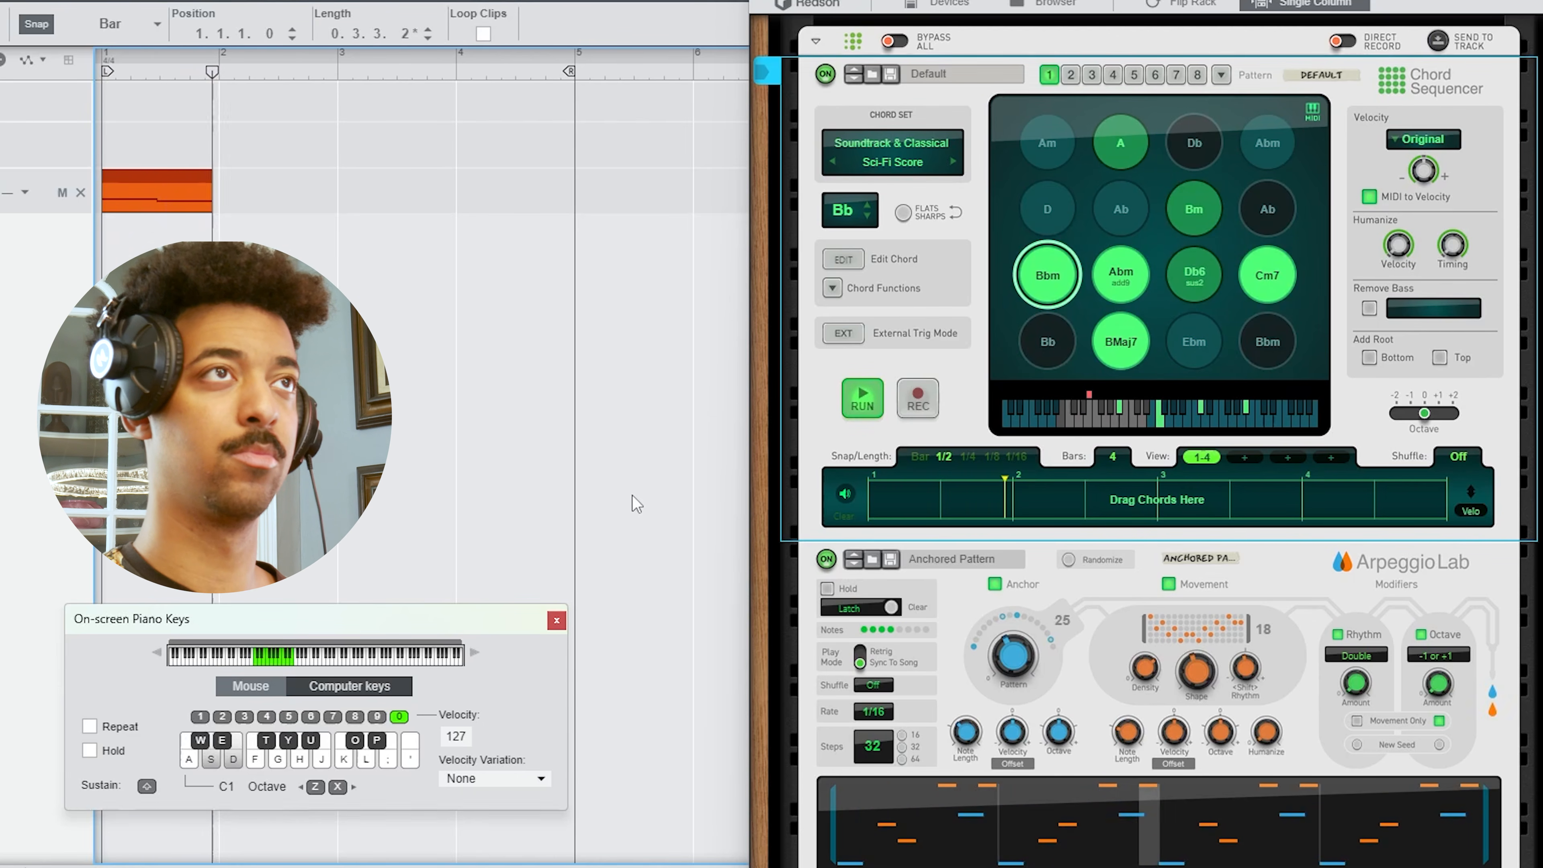
{"action": "key", "text": "s"}
{"action": "key", "text": "e"}
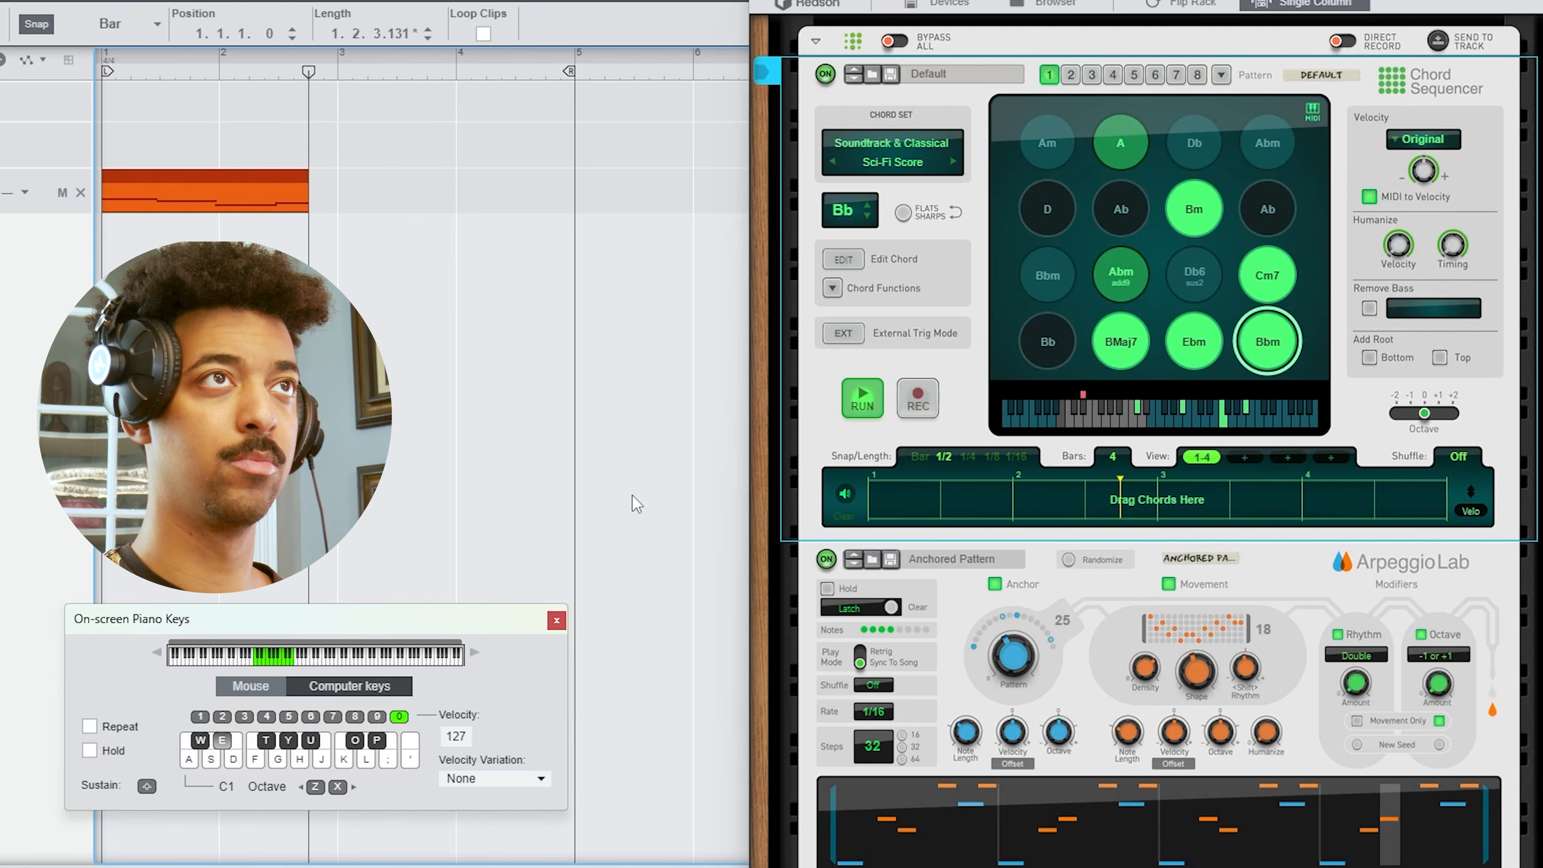
{"action": "key", "text": "f"}
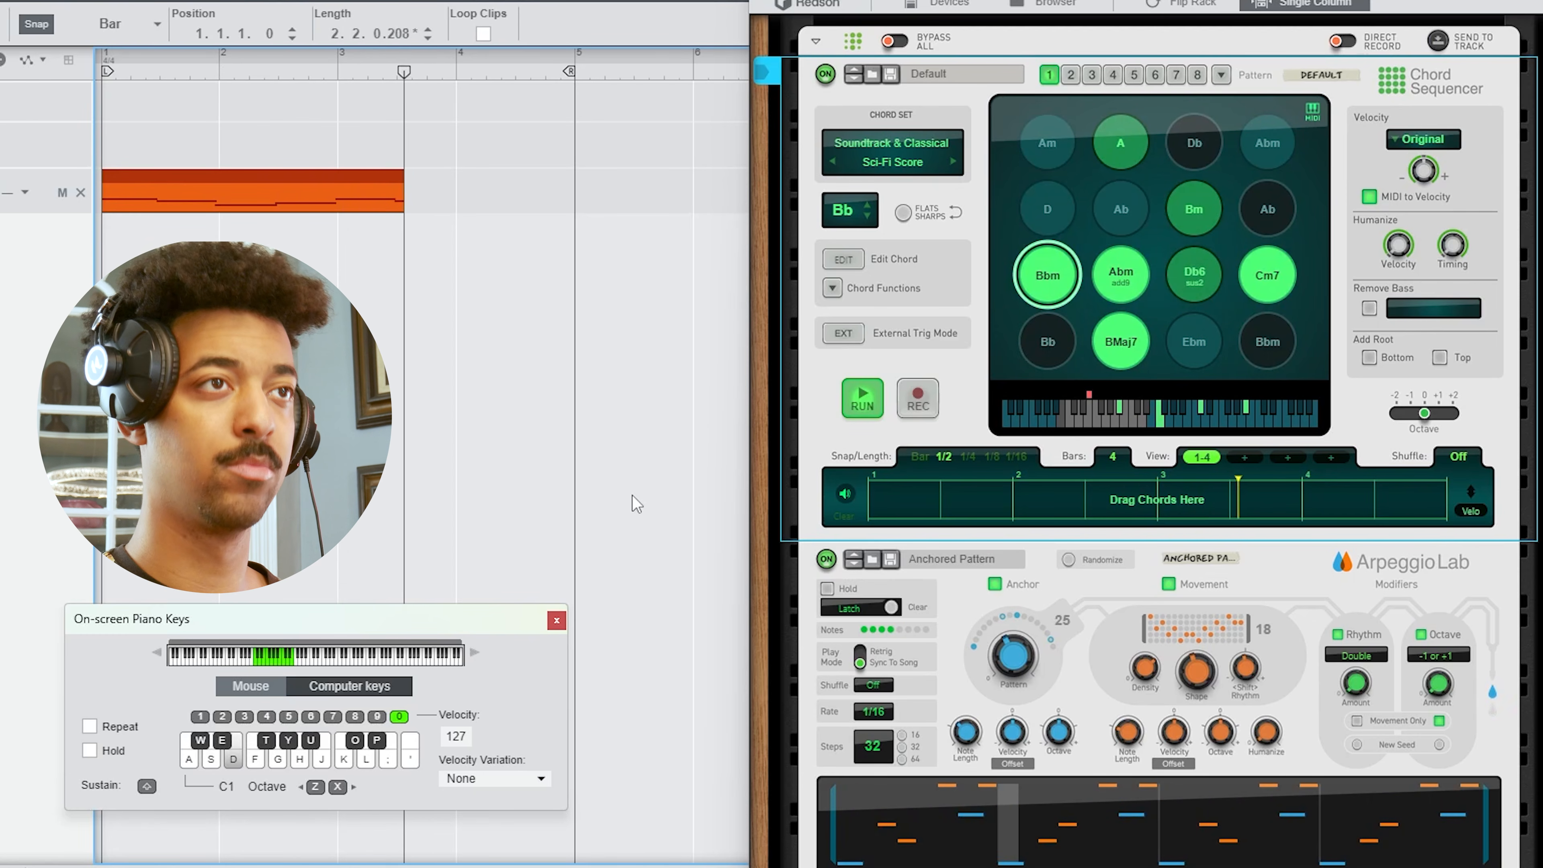
{"action": "key", "text": "s"}
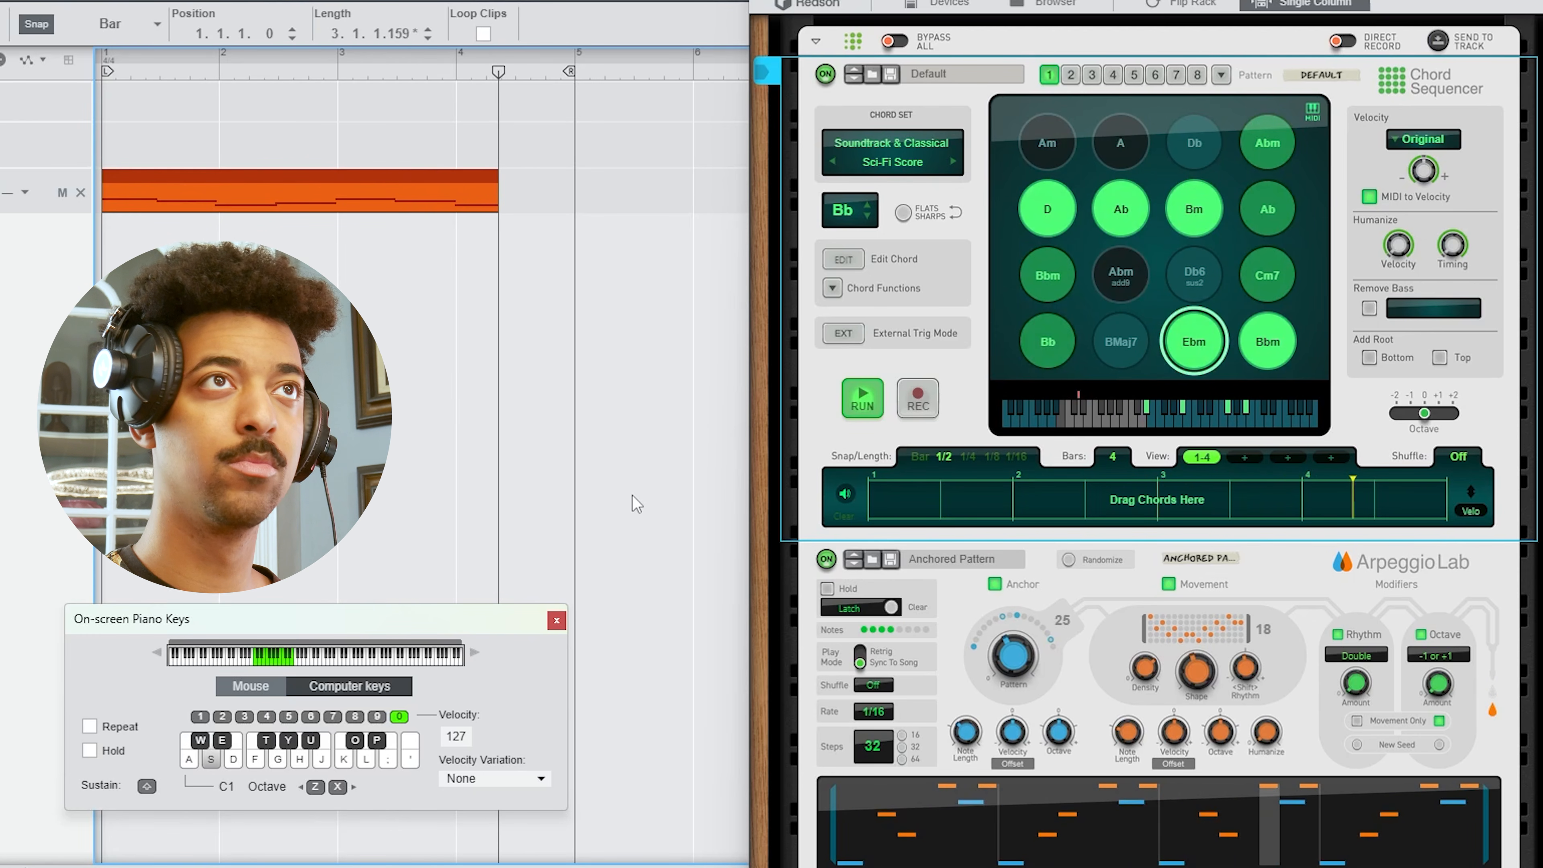
{"action": "key", "text": "l"}
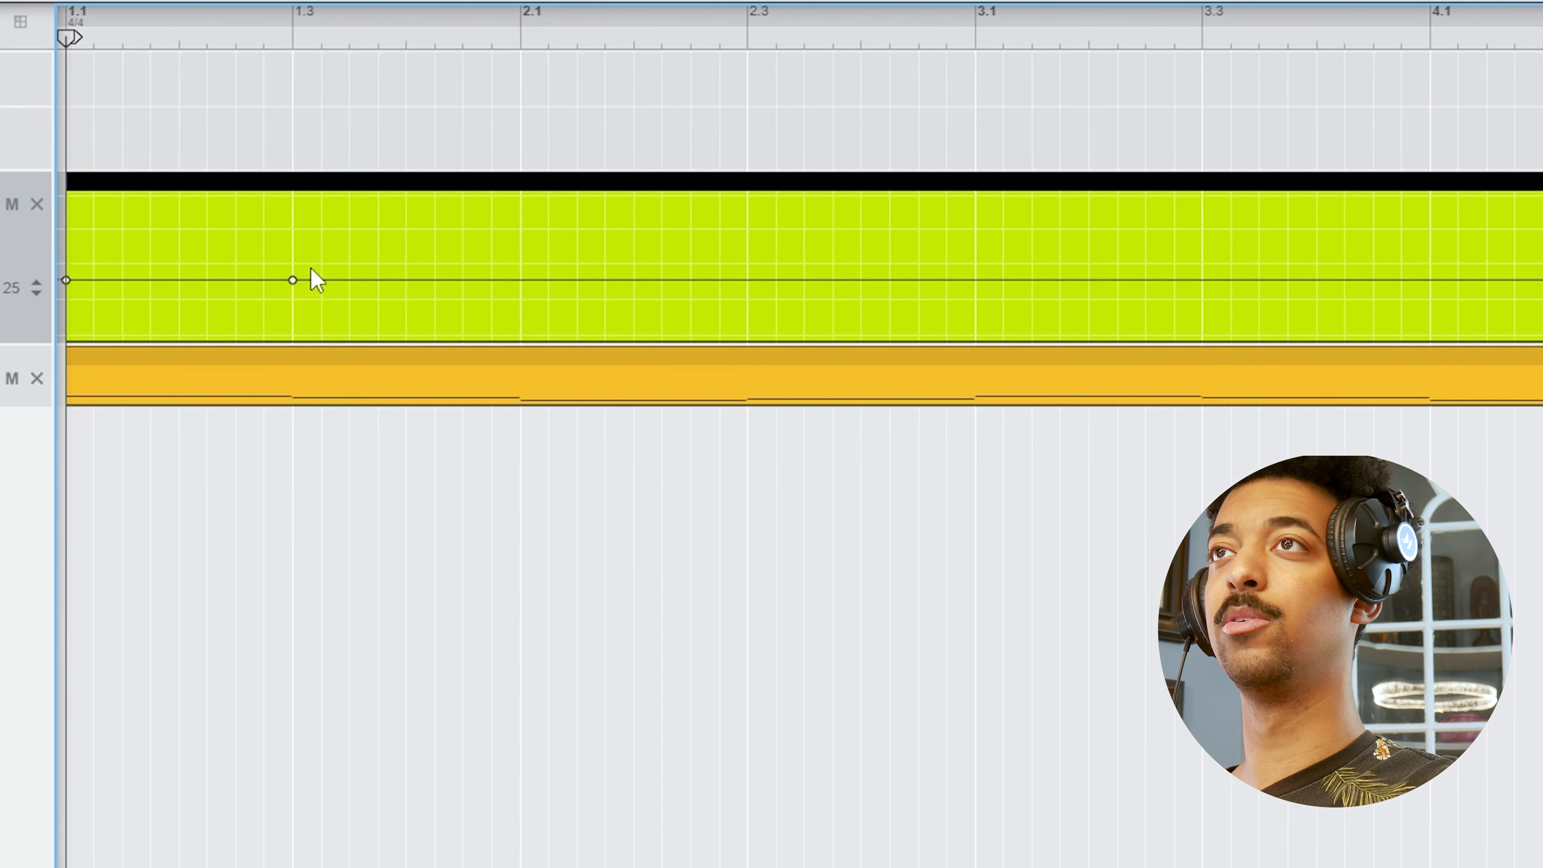
Draw stepped Anchor Pattern automation for Arpeggio Lab, alternating the value at half-bar positions from 1.3 to 4.1.
{"action": "double_click", "coordinate": [293, 263]}
{"action": "double_click", "coordinate": [521, 265]}
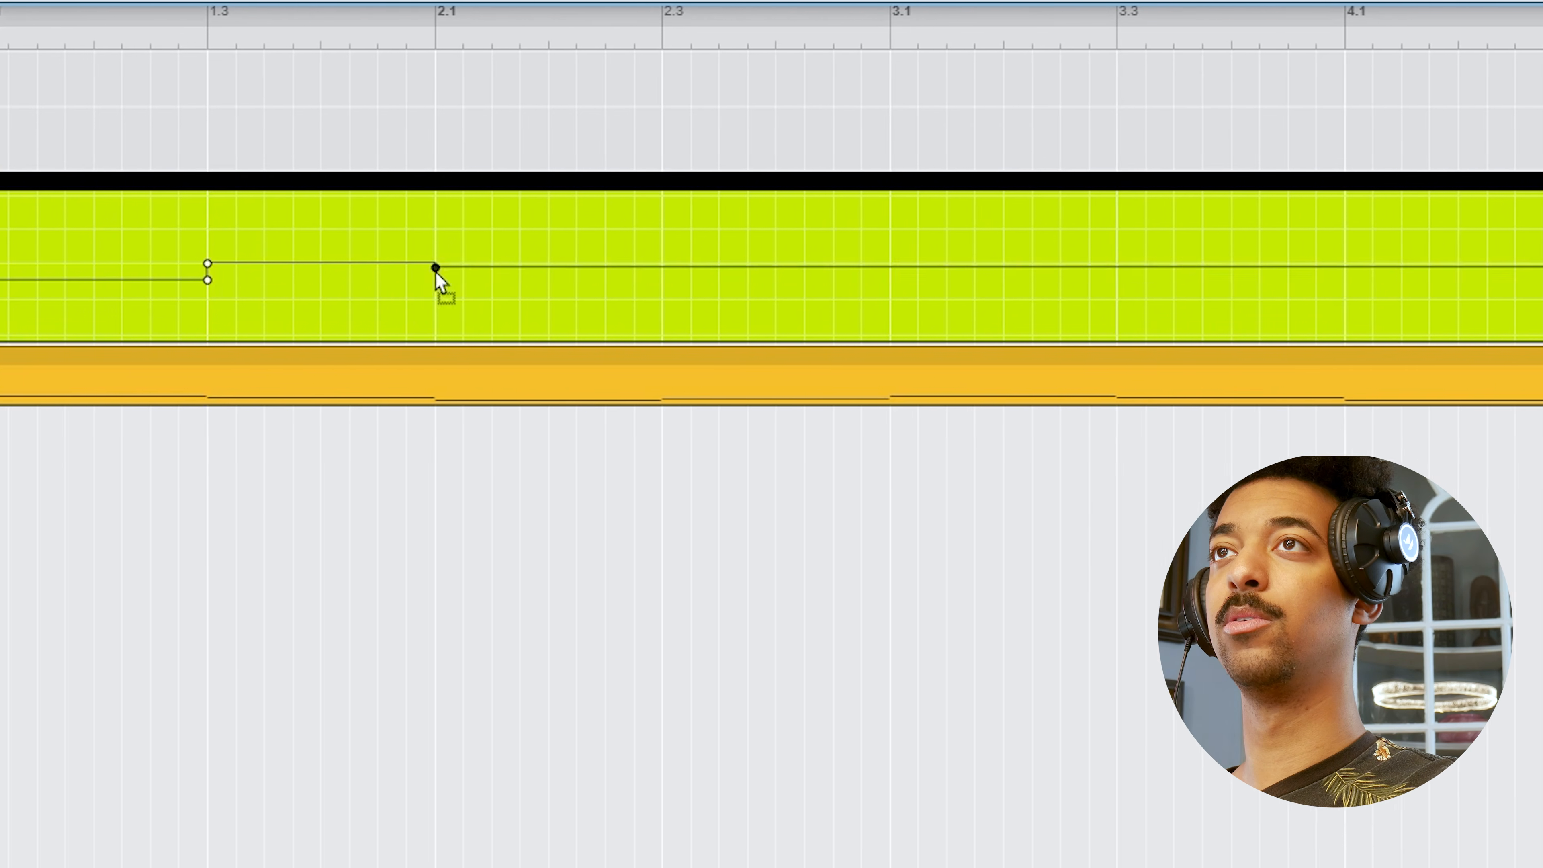
{"action": "left_click_drag", "start_coordinate": [521, 266], "coordinate": [520, 280]}
{"action": "double_click", "coordinate": [747, 284]}
{"action": "double_click", "coordinate": [976, 280]}
{"action": "double_click", "coordinate": [1202, 263]}
{"action": "double_click", "coordinate": [1430, 280]}
{"action": "double_click", "coordinate": [1315, 278]}
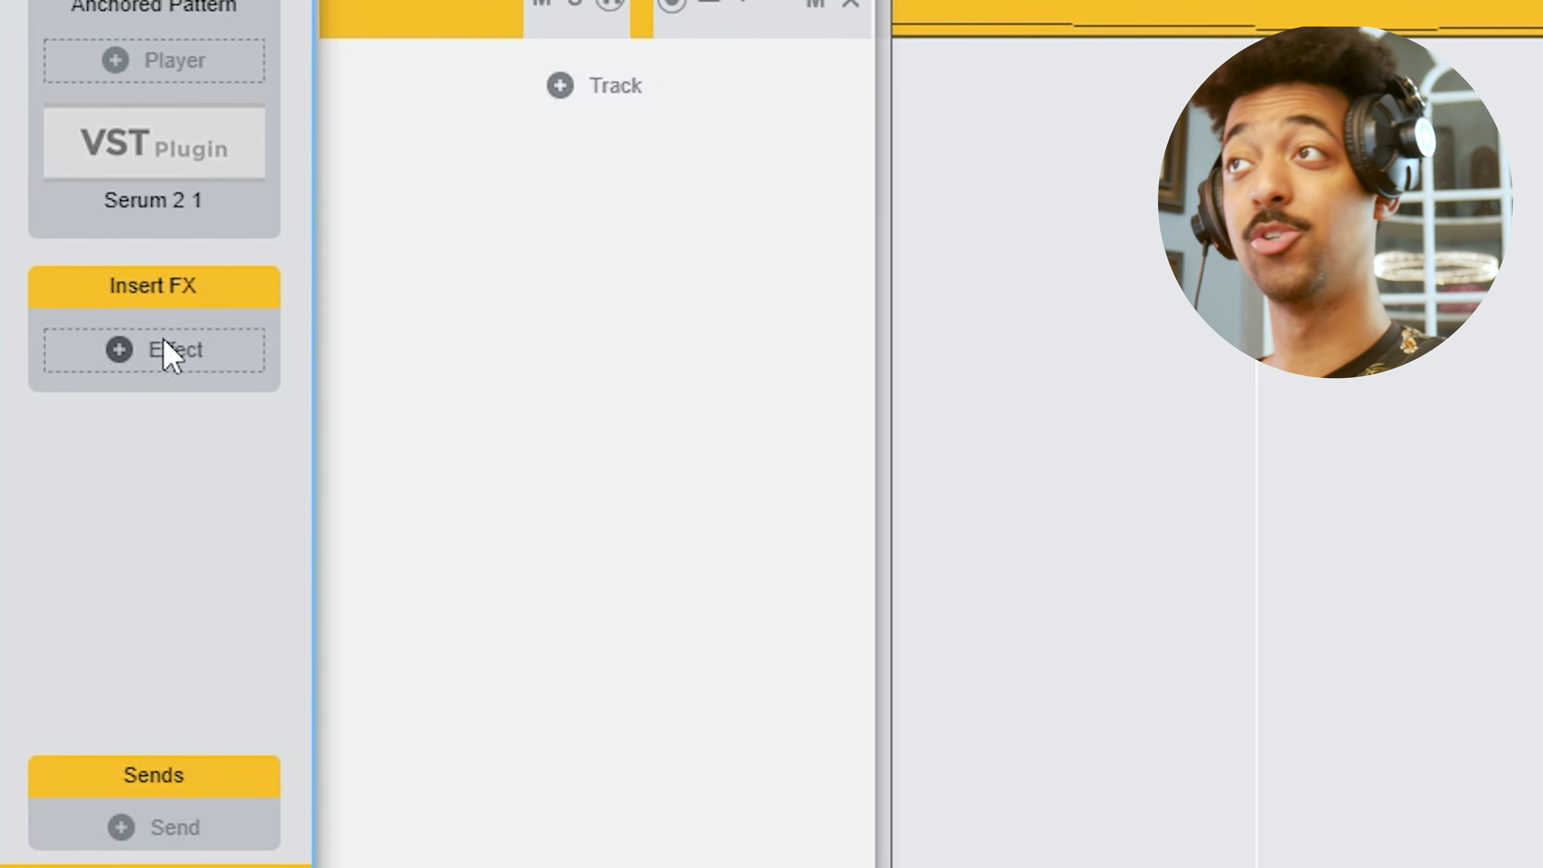
Add an RV-9 Reverb Station as an insert effect on the Serum 2 track and shorten its decay to 1.84 s.
{"action": "left_click", "coordinate": [165, 350]}
{"action": "mouse_move", "coordinate": [334, 426]}
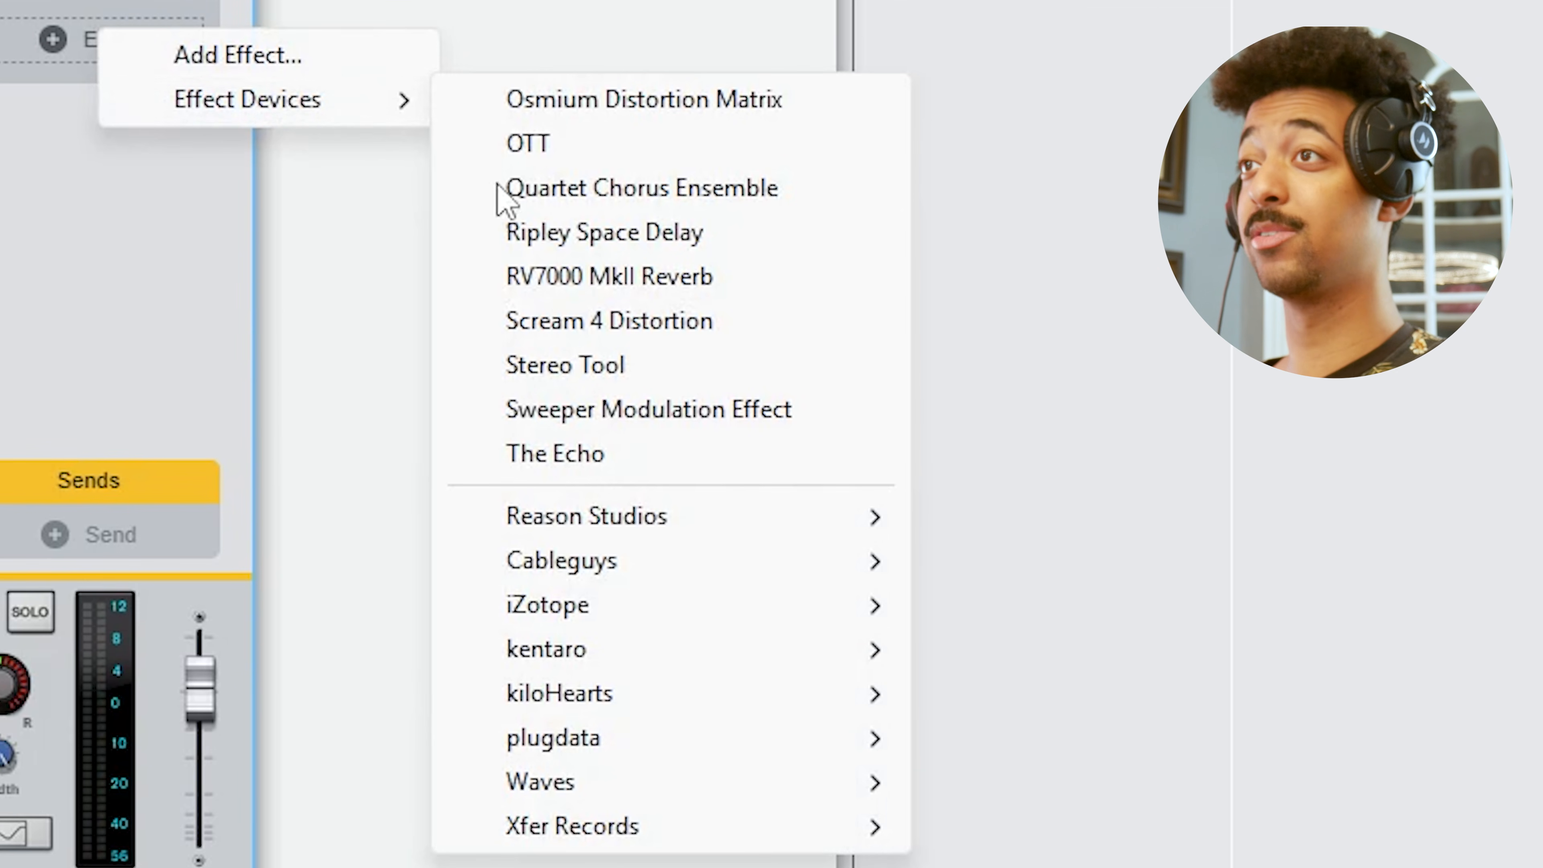
{"action": "mouse_move", "coordinate": [879, 543]}
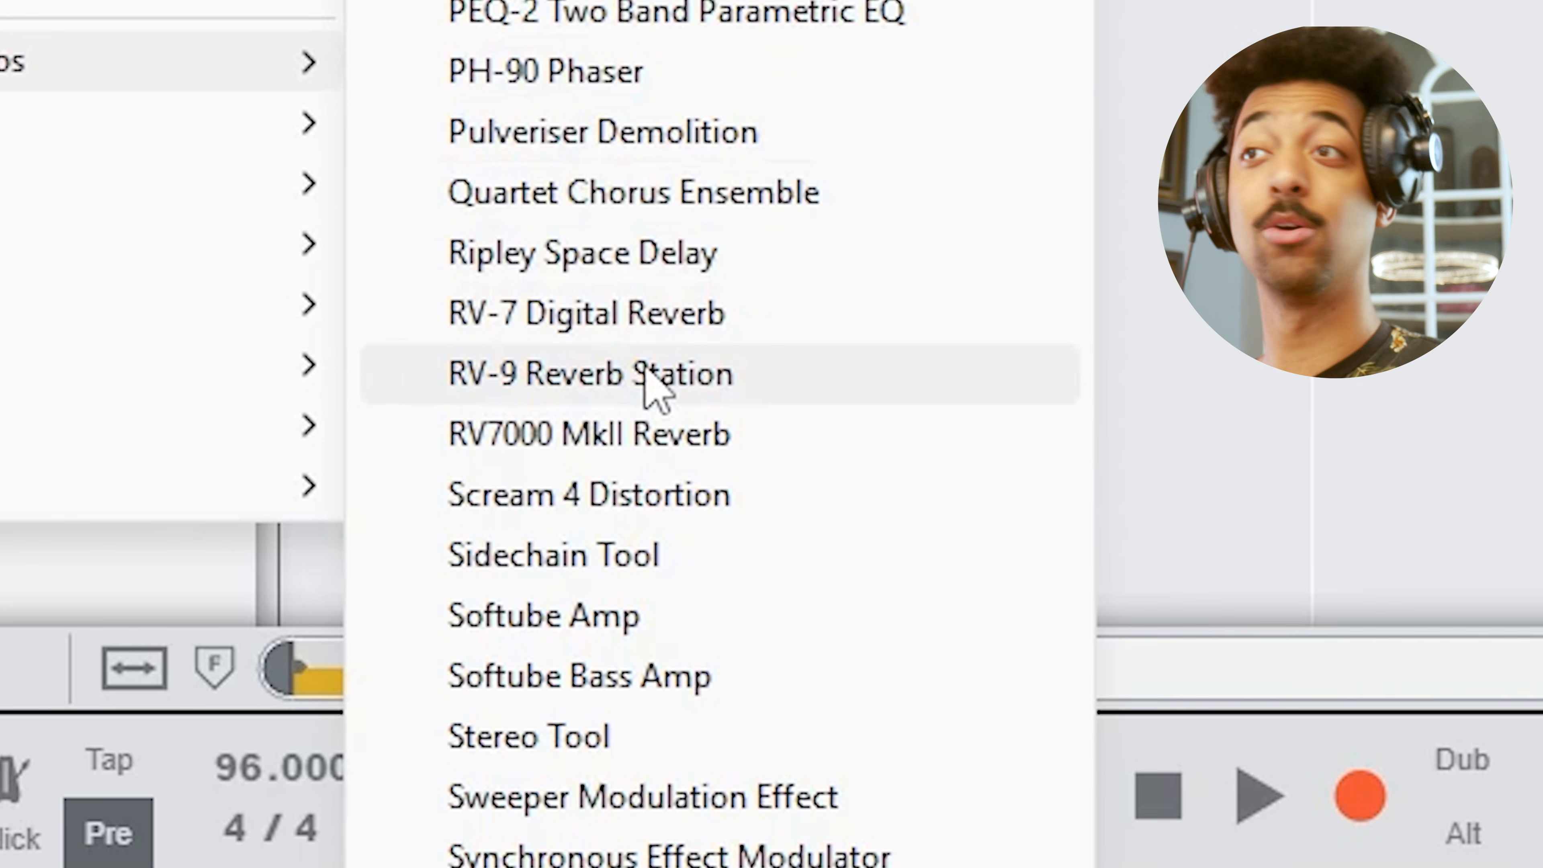
{"action": "left_click", "coordinate": [787, 721]}
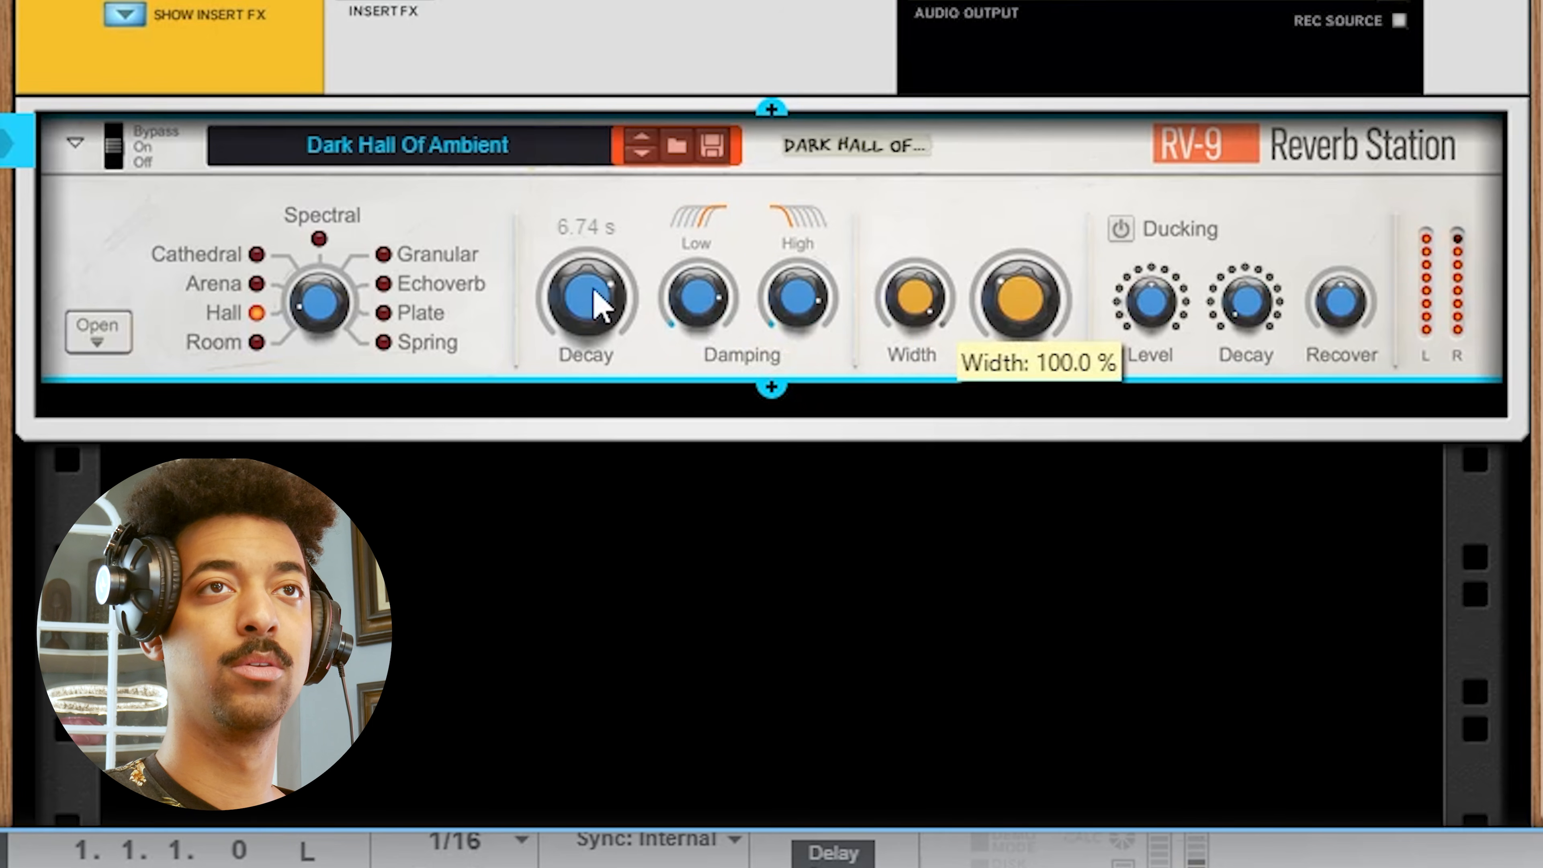
{"action": "left_click_drag", "start_coordinate": [578, 300], "coordinate": [584, 299]}
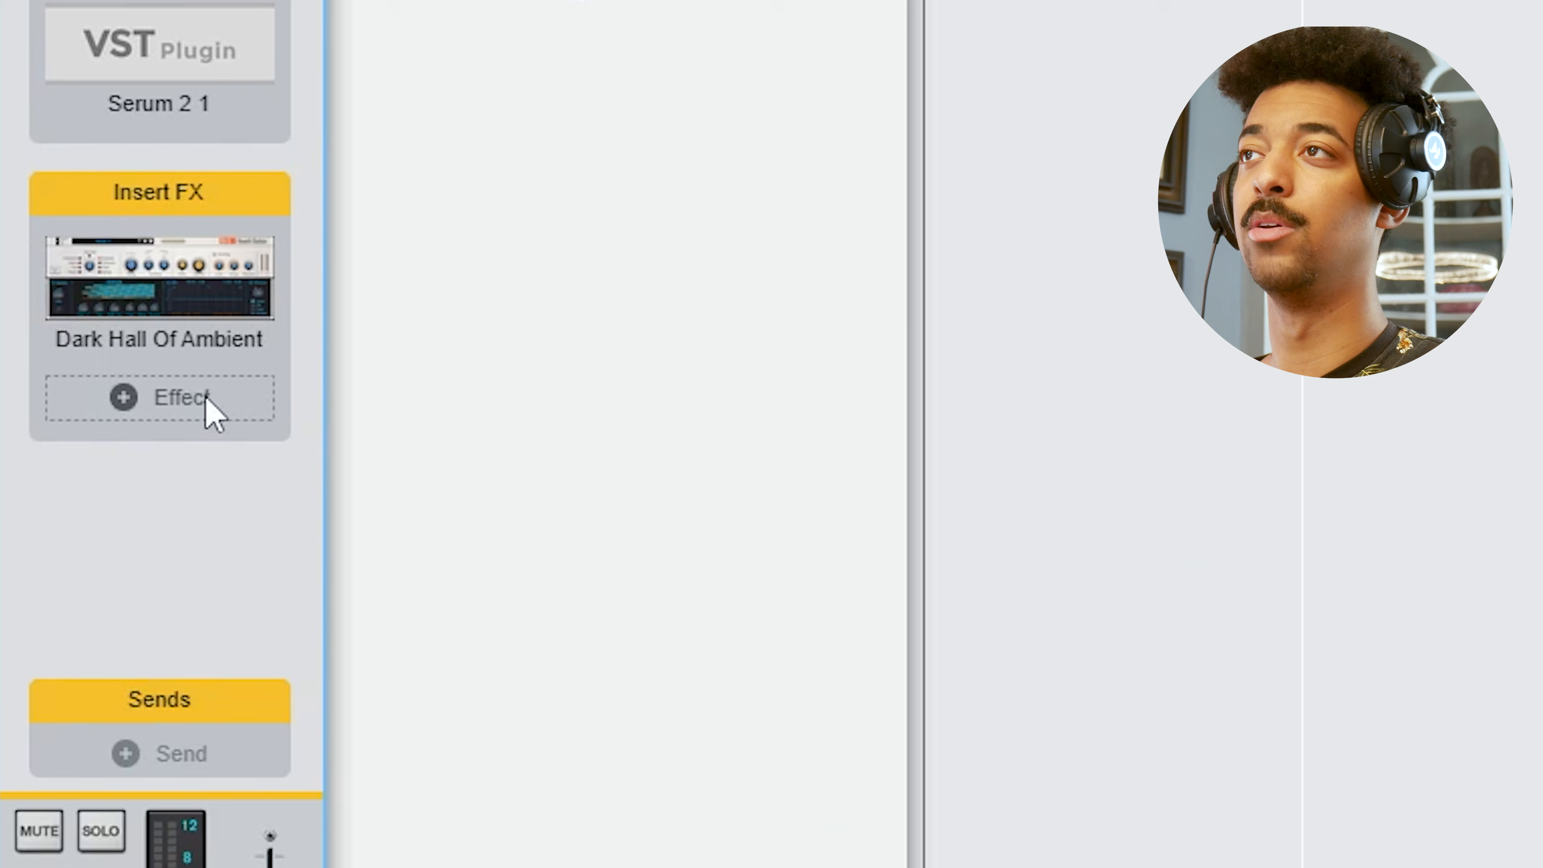
Insert a Ripley Space Delay after the reverb and set its delay times to 1/8 for L and 1/4 for R.
{"action": "left_click", "coordinate": [207, 406]}
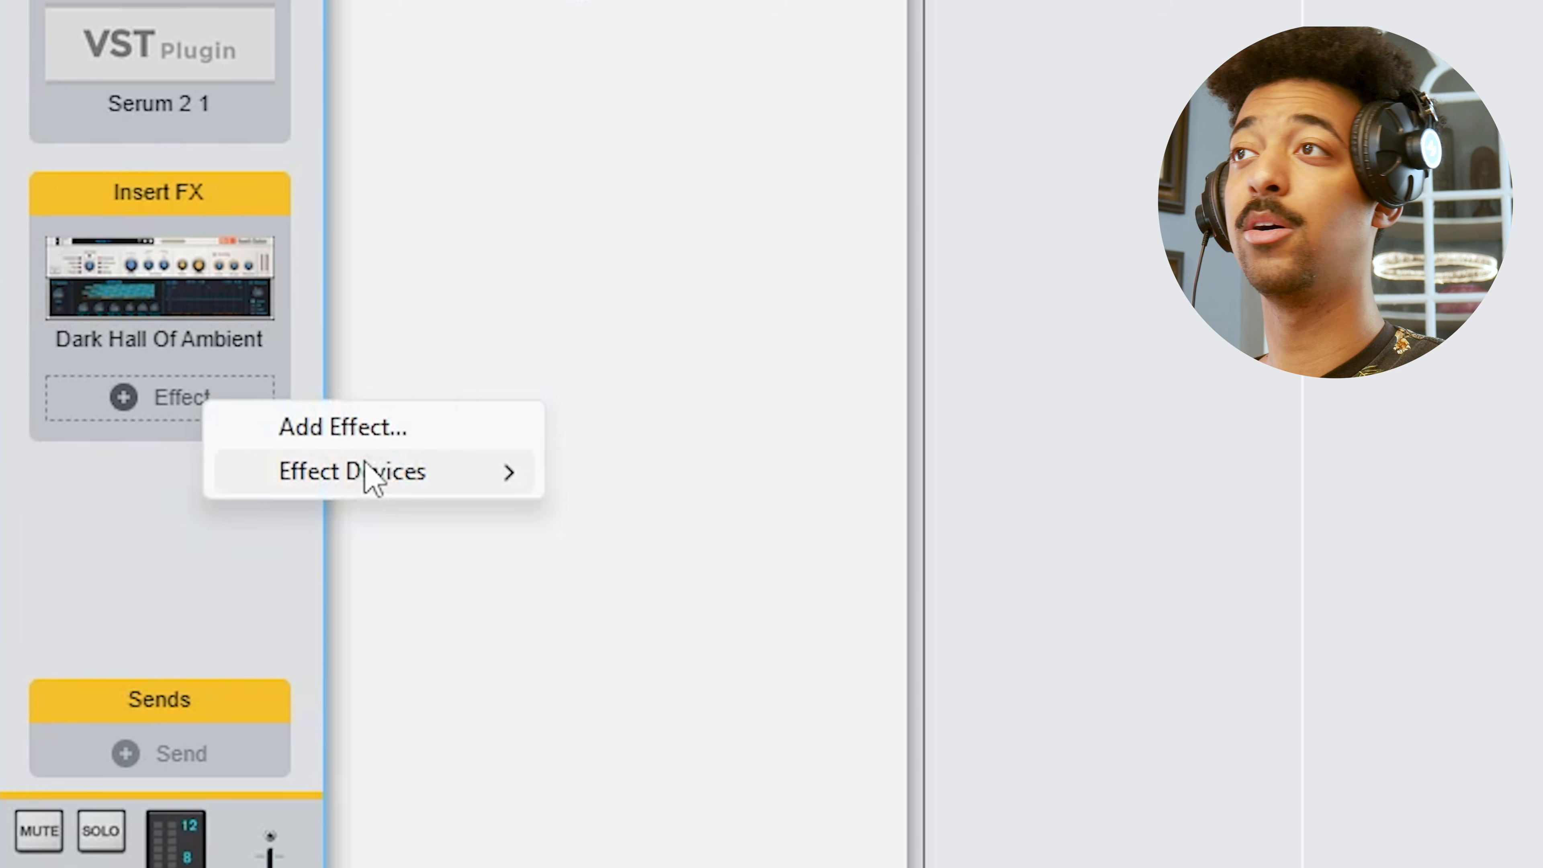
{"action": "mouse_move", "coordinate": [372, 476]}
{"action": "left_click", "coordinate": [644, 298]}
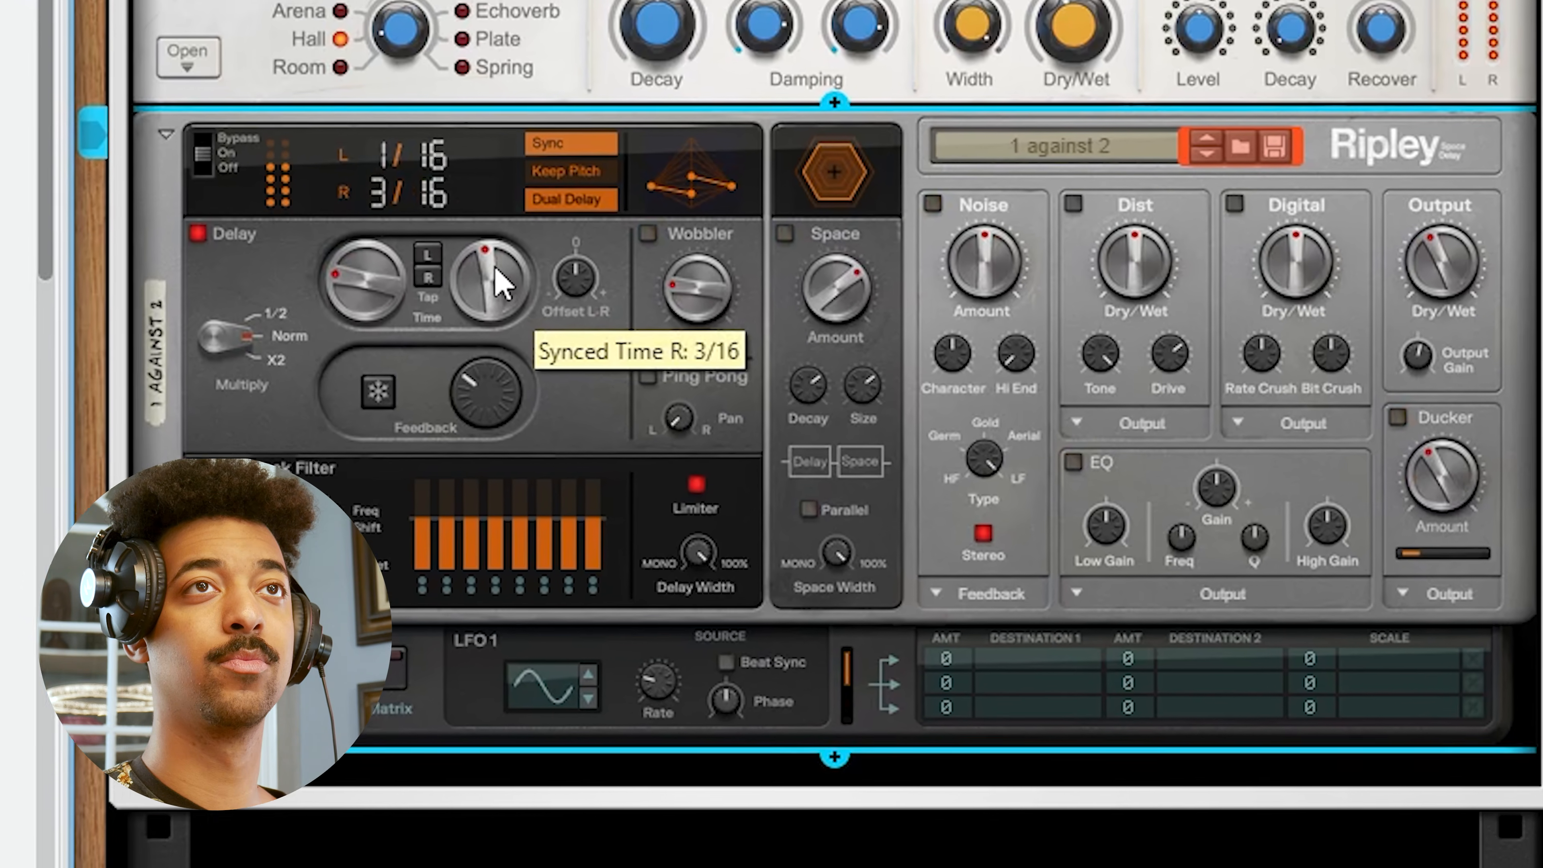
{"action": "left_click_drag", "start_coordinate": [495, 276], "coordinate": [499, 267]}
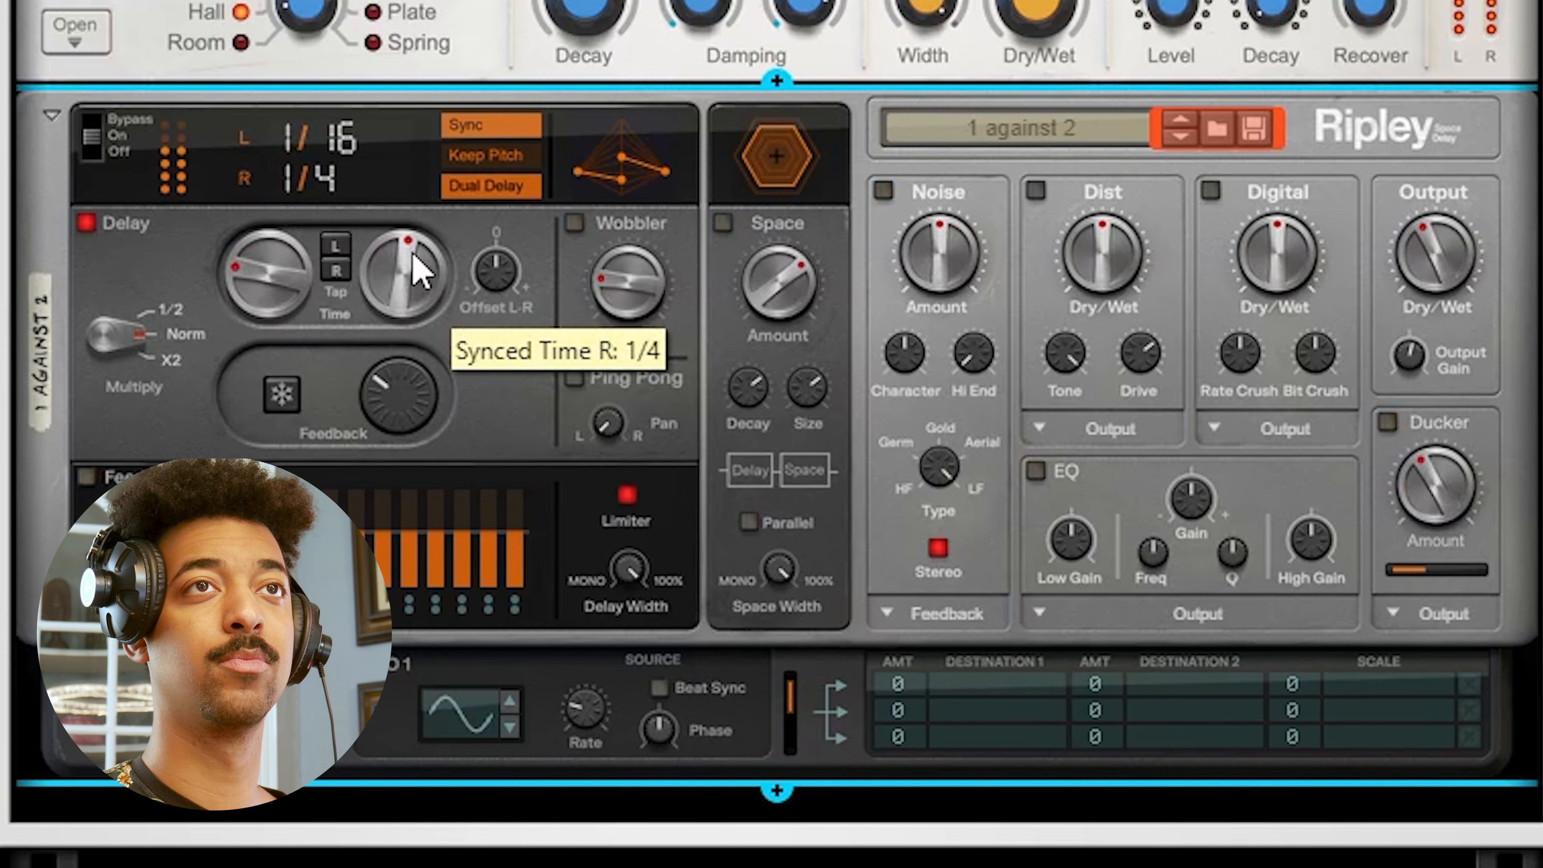
{"action": "left_click_drag", "start_coordinate": [290, 290], "coordinate": [291, 281]}
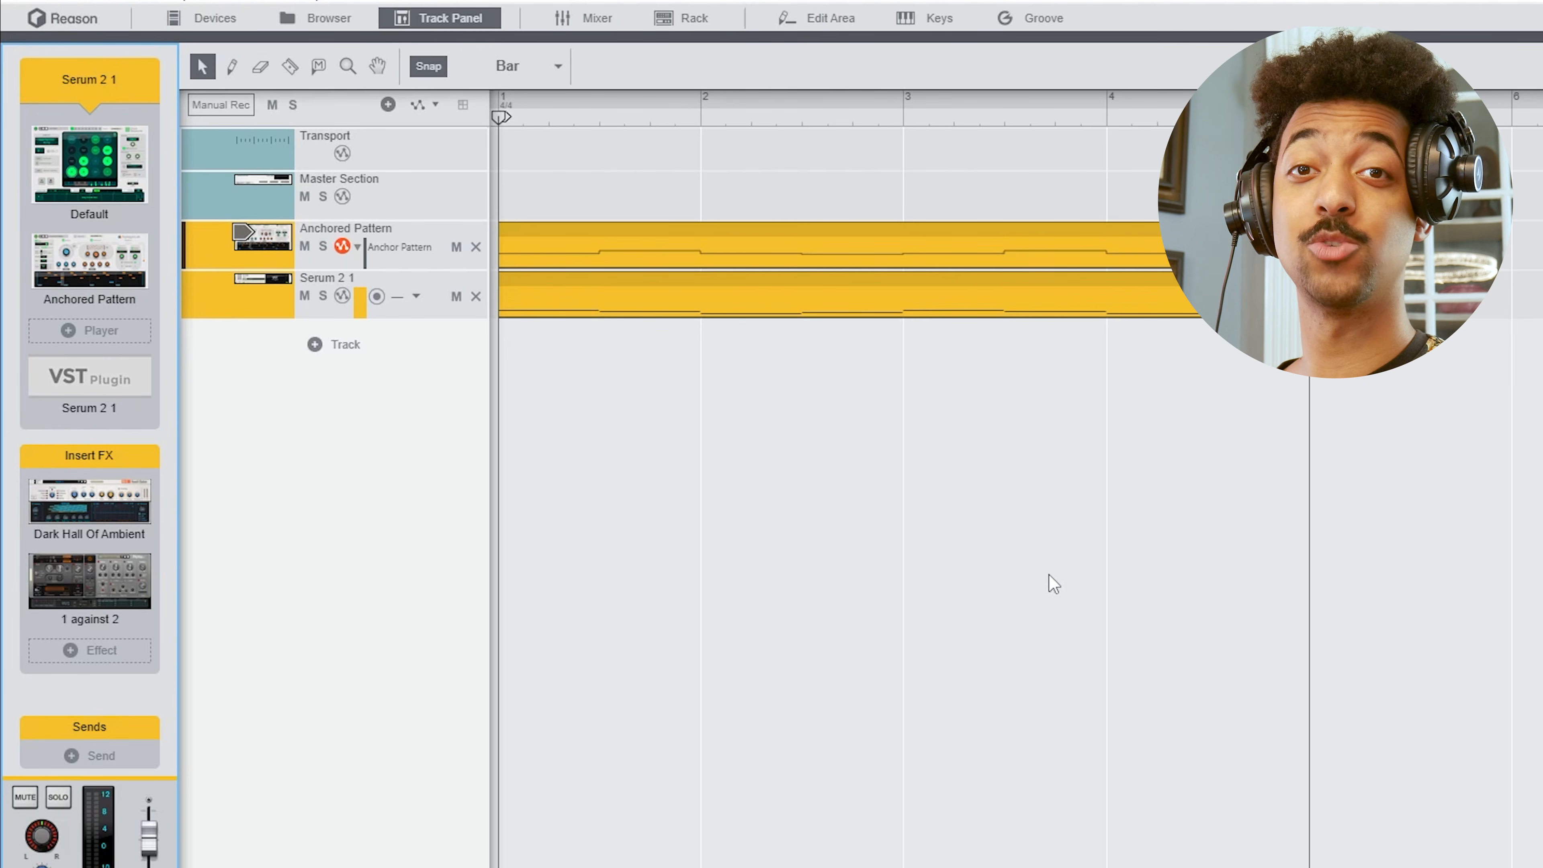
Duplicate the Serum 2 track with its players and effects, and replace the copy's instrument with the Polytone Dual-Layer Synthesizer.
{"action": "left_click", "coordinate": [256, 297]}
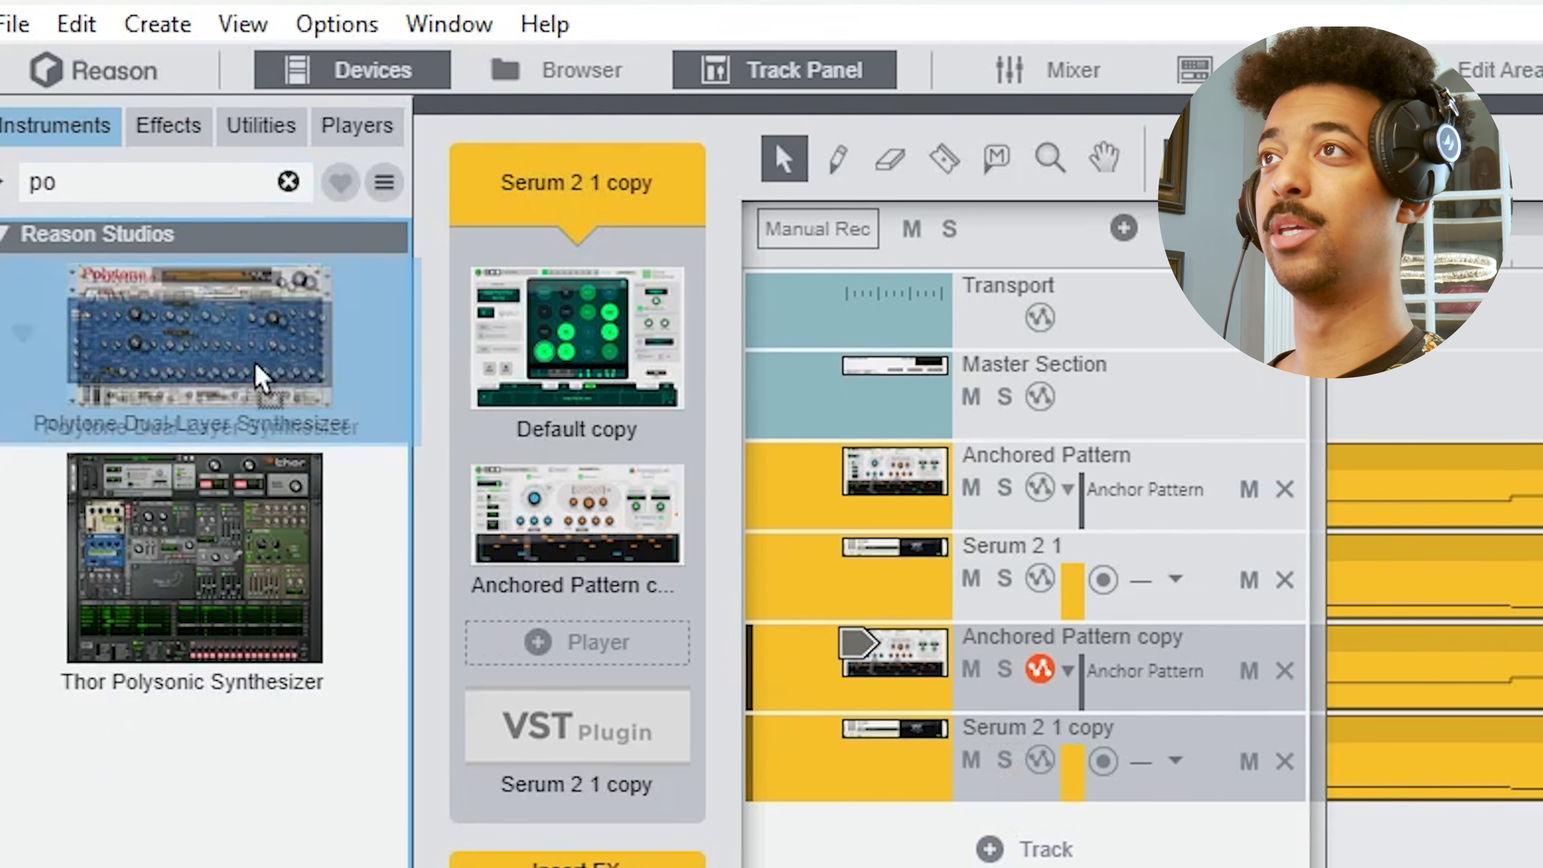
{"action": "left_click_drag", "start_coordinate": [258, 379], "coordinate": [393, 441]}
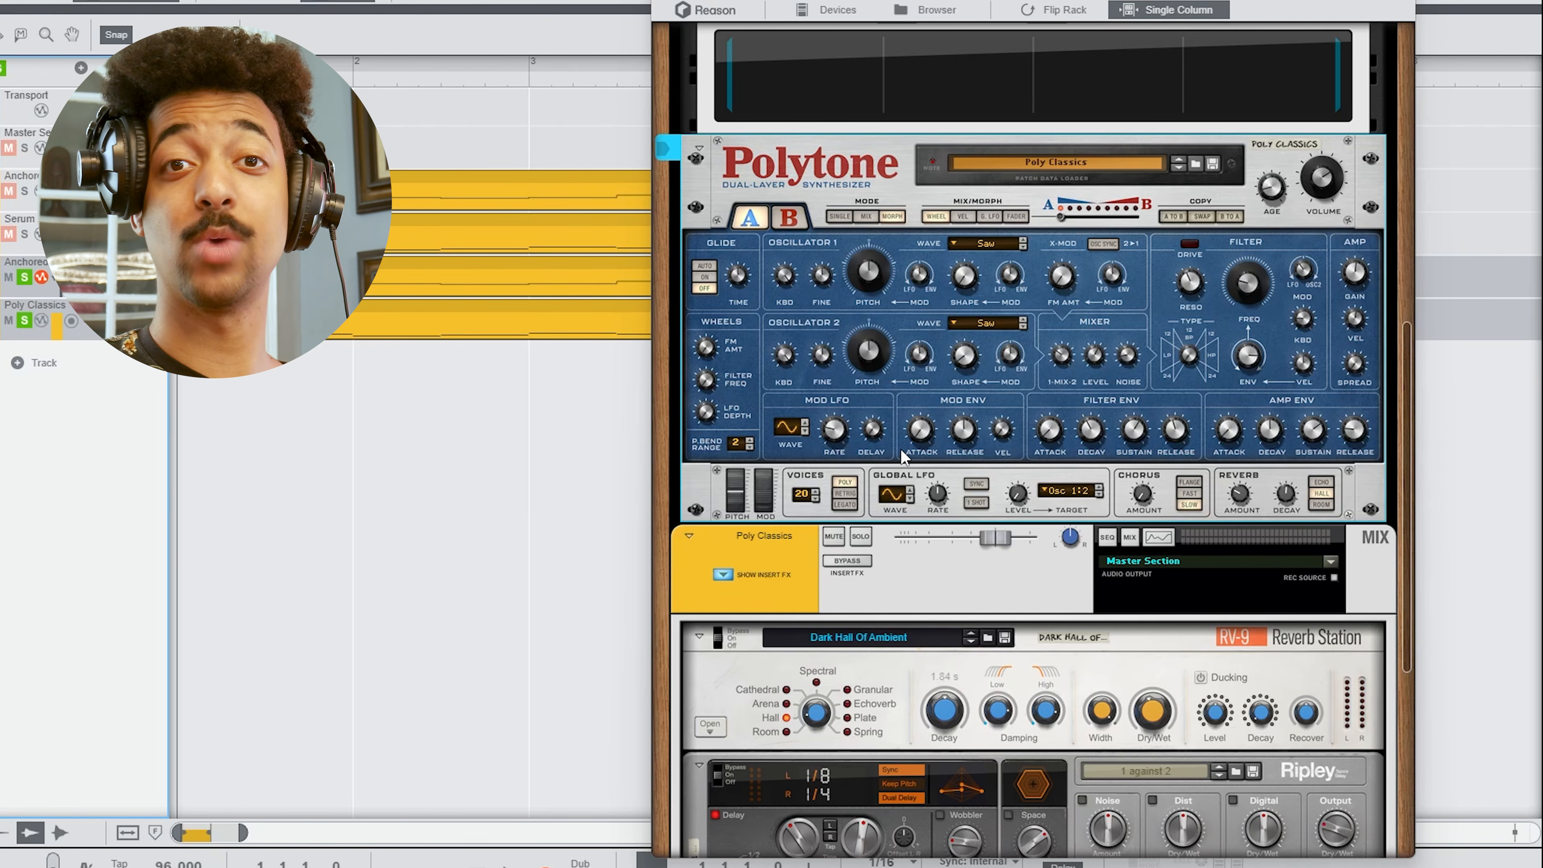
{"action": "scroll", "coordinate": [902, 455], "scroll_direction": "down", "scroll_amount": 5}
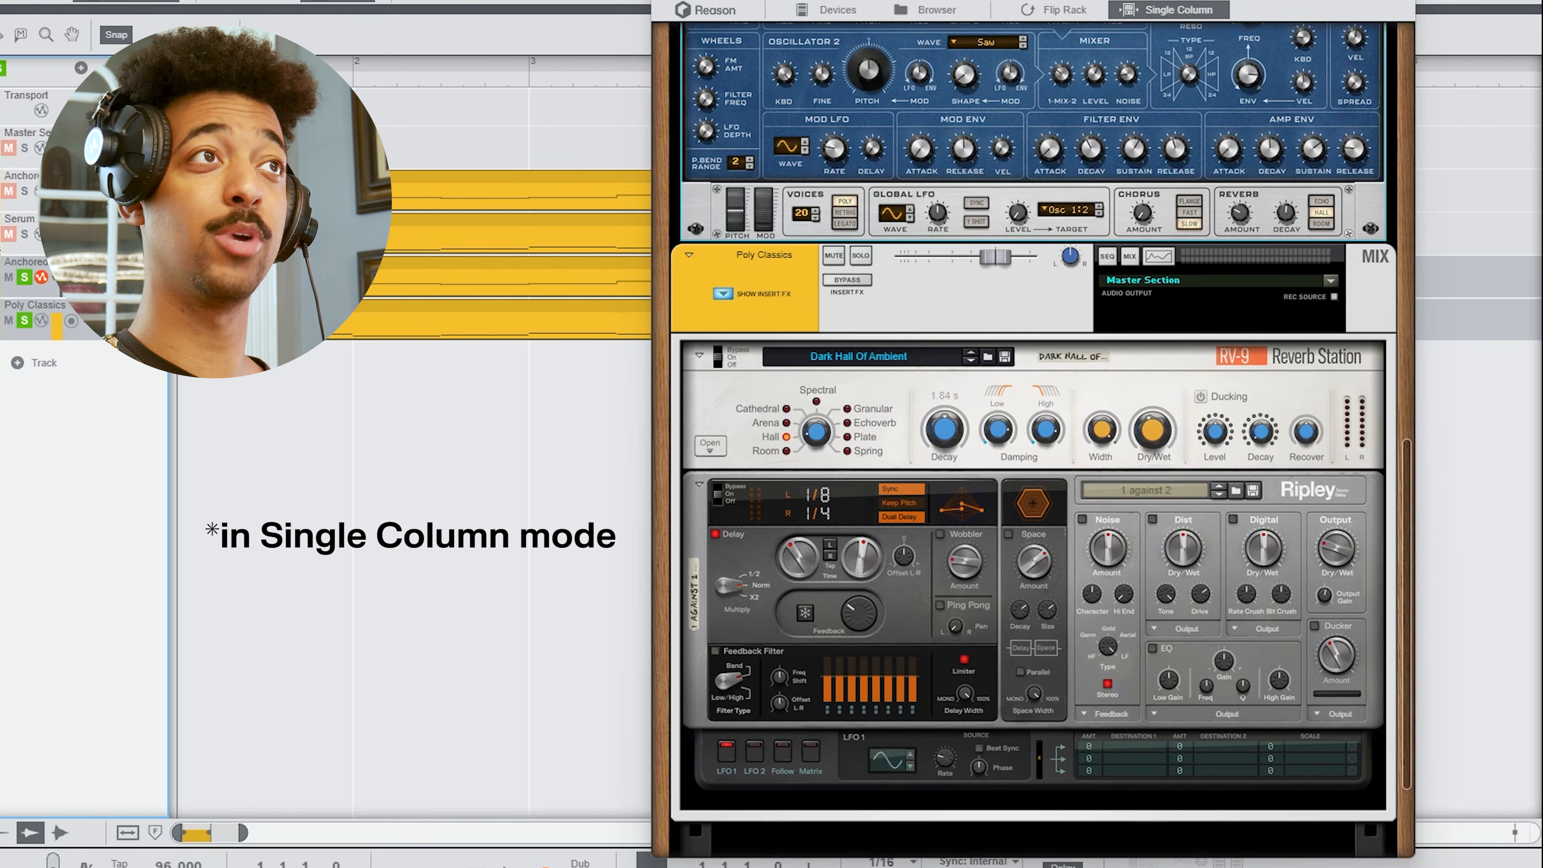
{"action": "scroll", "coordinate": [972, 426], "scroll_direction": "up", "scroll_amount": 15}
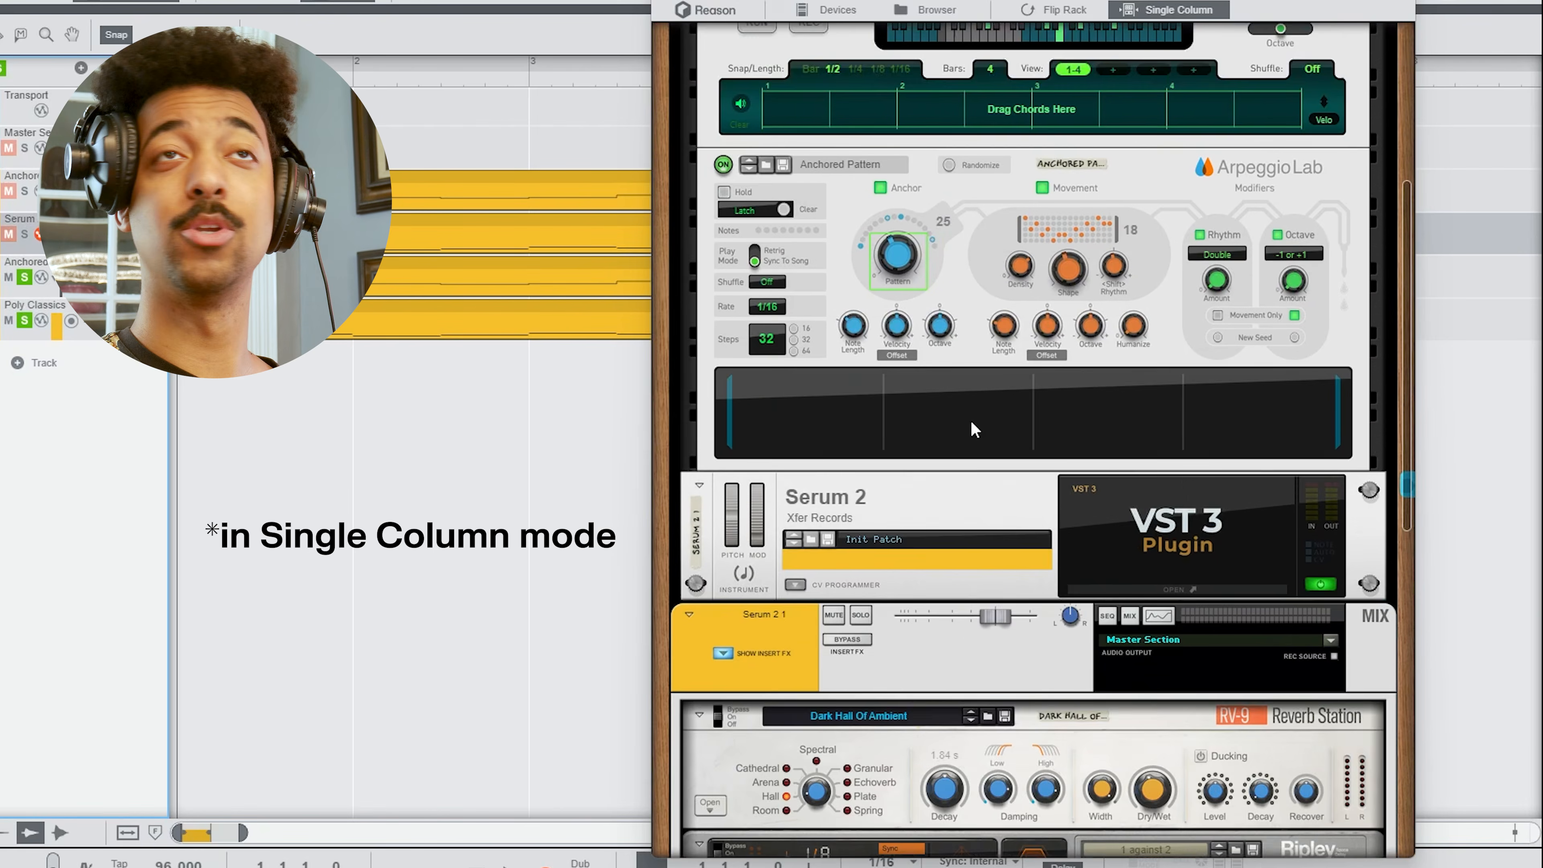
{"action": "scroll", "coordinate": [969, 421], "scroll_direction": "down", "scroll_amount": 15}
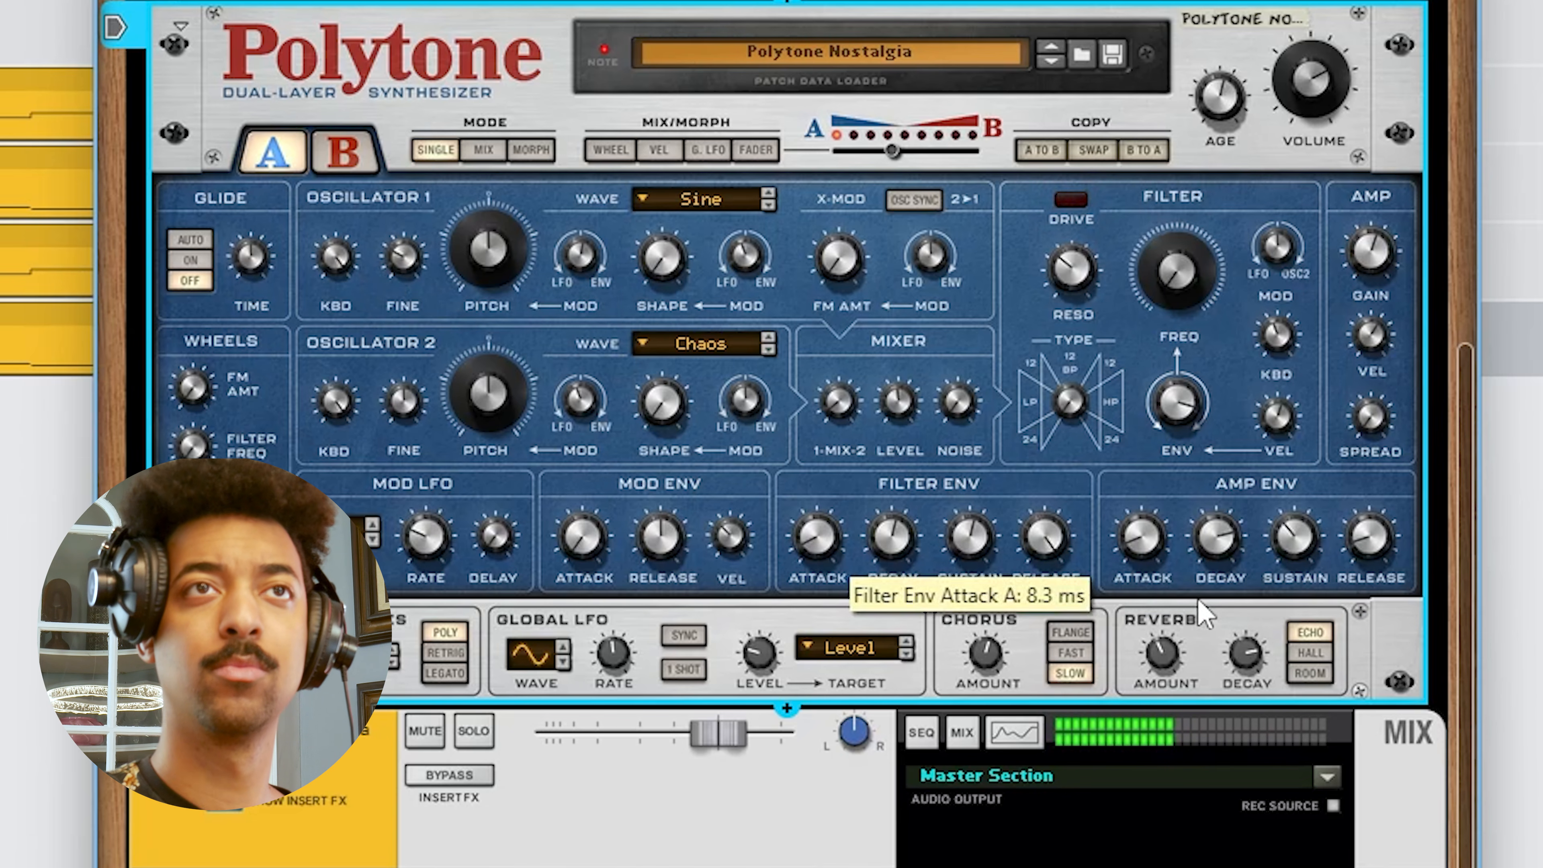
Inspect the filter and amp envelope settings of the Polytone Nostalgia patch.
{"action": "mouse_move", "coordinate": [1320, 535]}
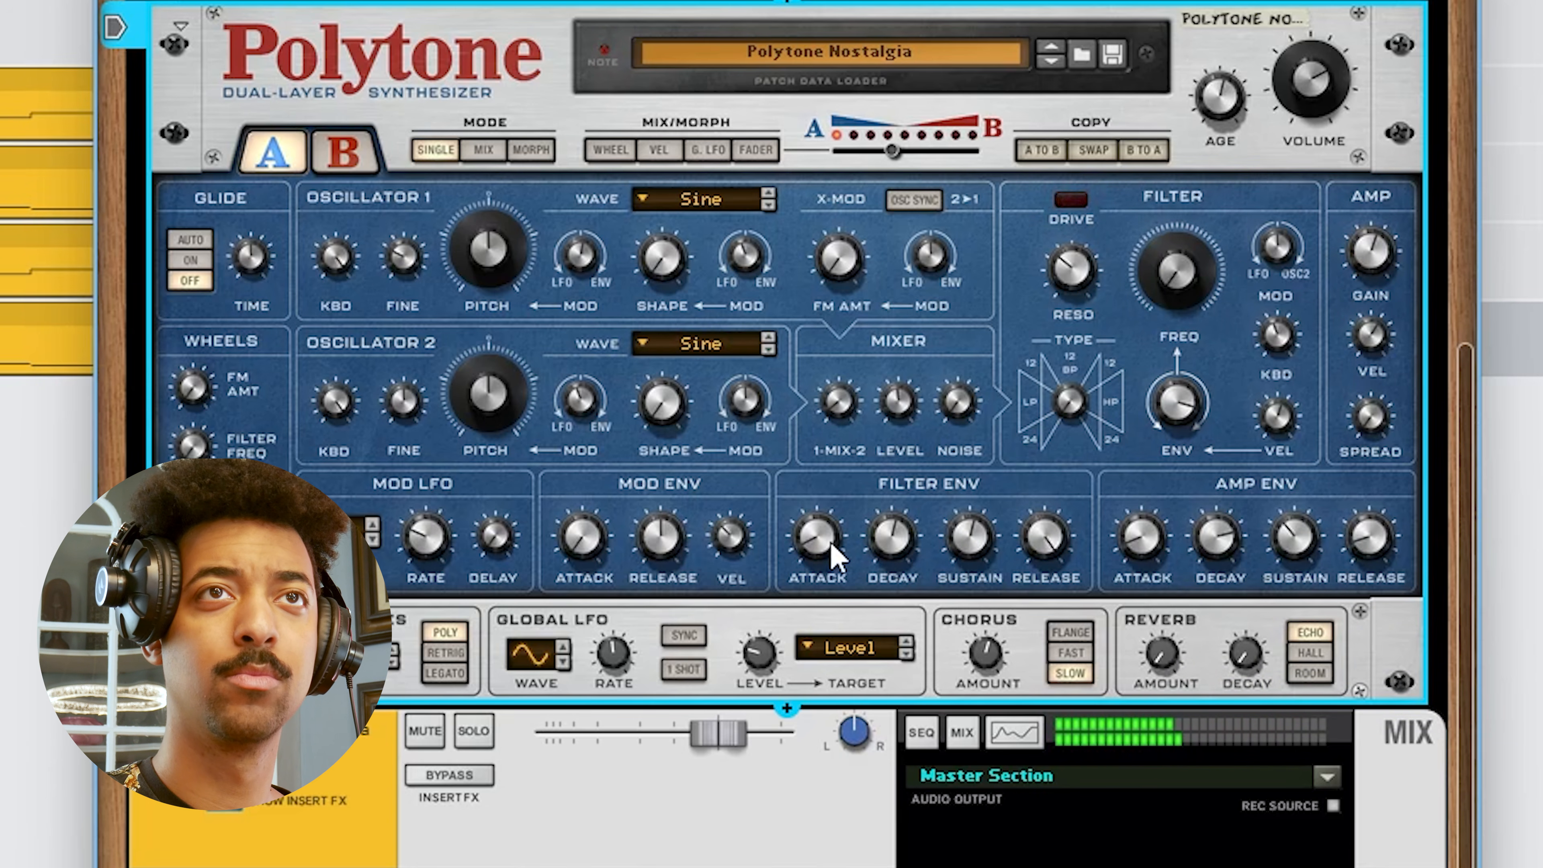
{"action": "mouse_move", "coordinate": [1152, 543]}
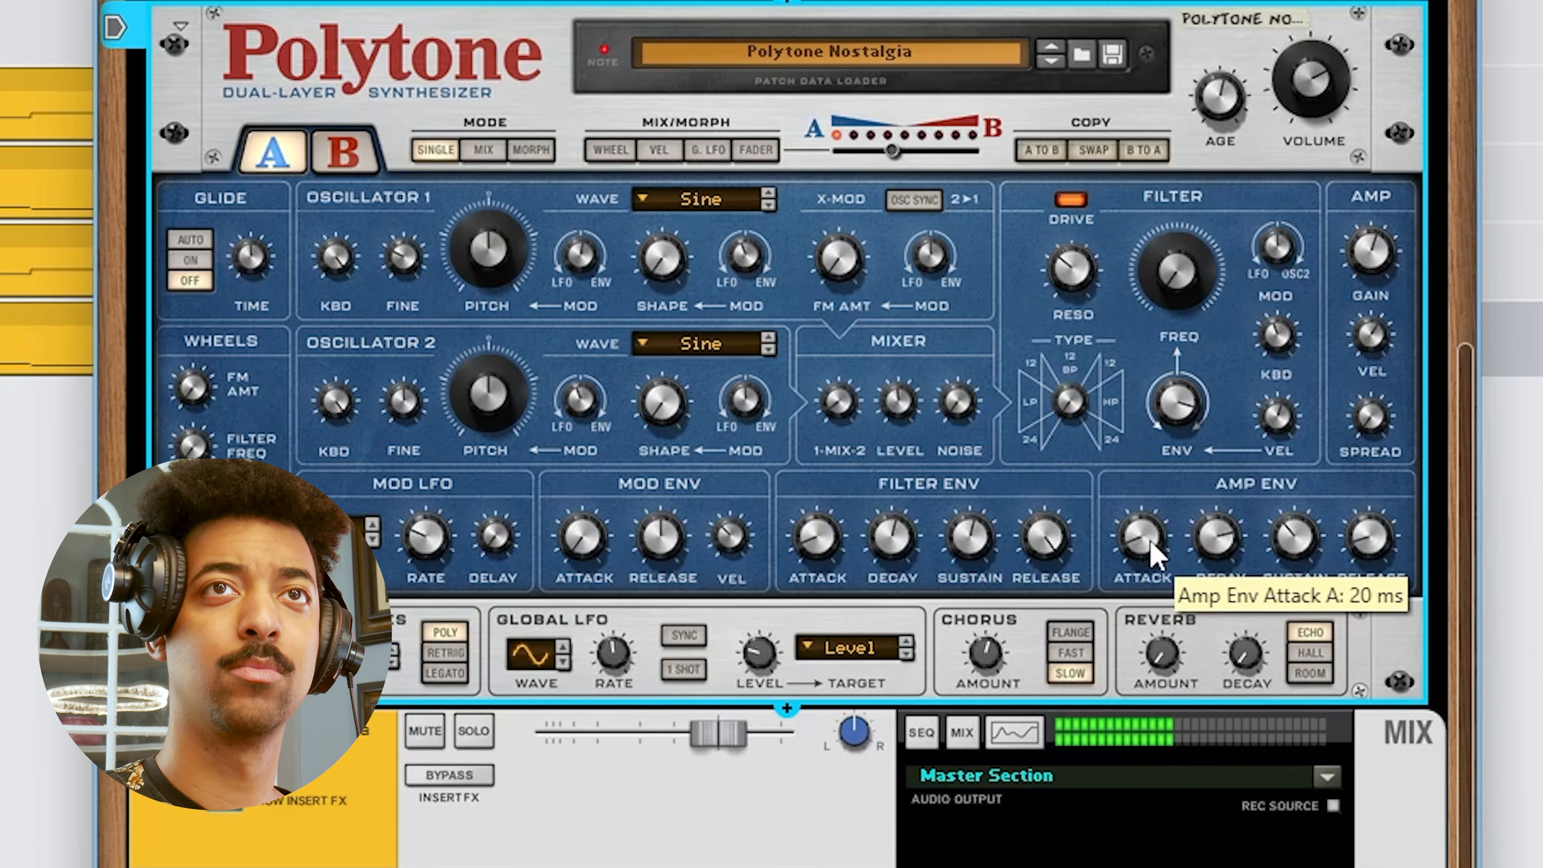
{"action": "mouse_move", "coordinate": [1371, 555]}
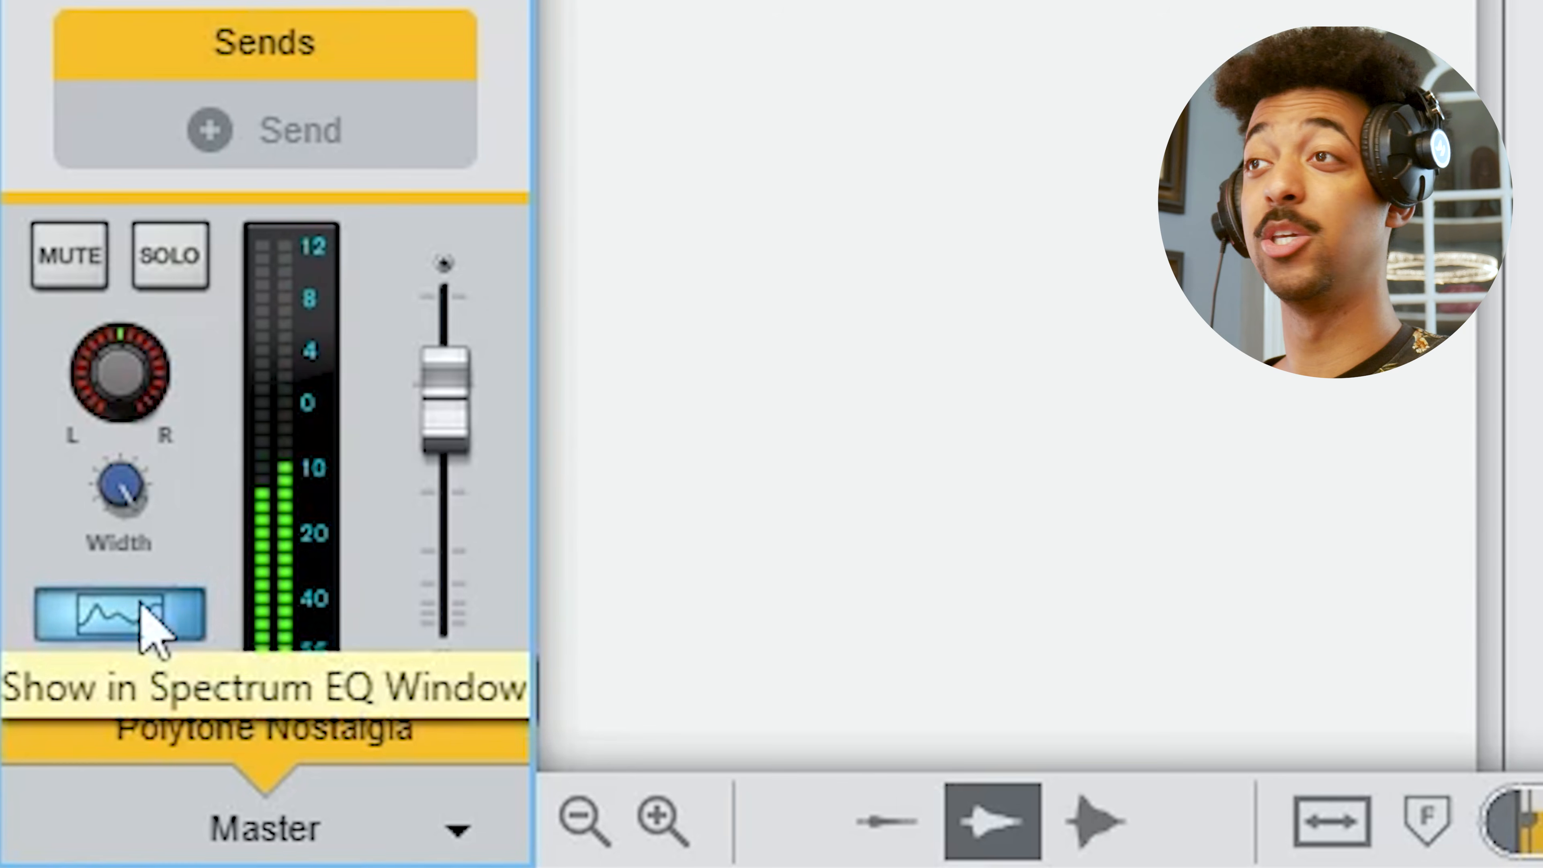
Enable a high-pass filter at 187.1 Hz in the Polytone Nostalgia channel's Spectrum EQ, and close the EQ window.
{"action": "left_click", "coordinate": [58, 705]}
{"action": "left_click", "coordinate": [923, 264]}
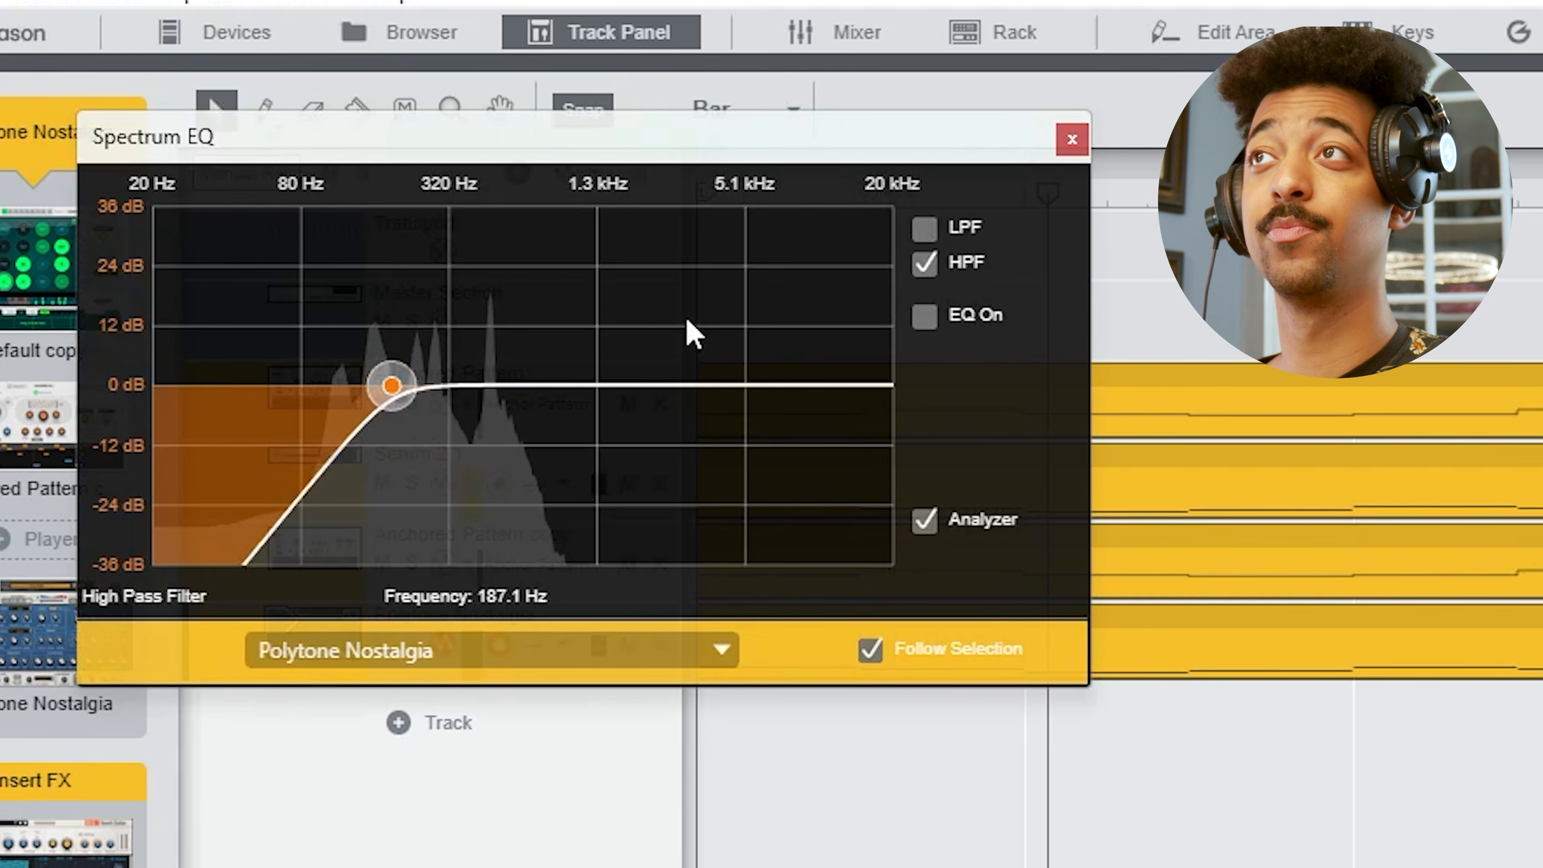
{"action": "left_click", "coordinate": [1071, 139]}
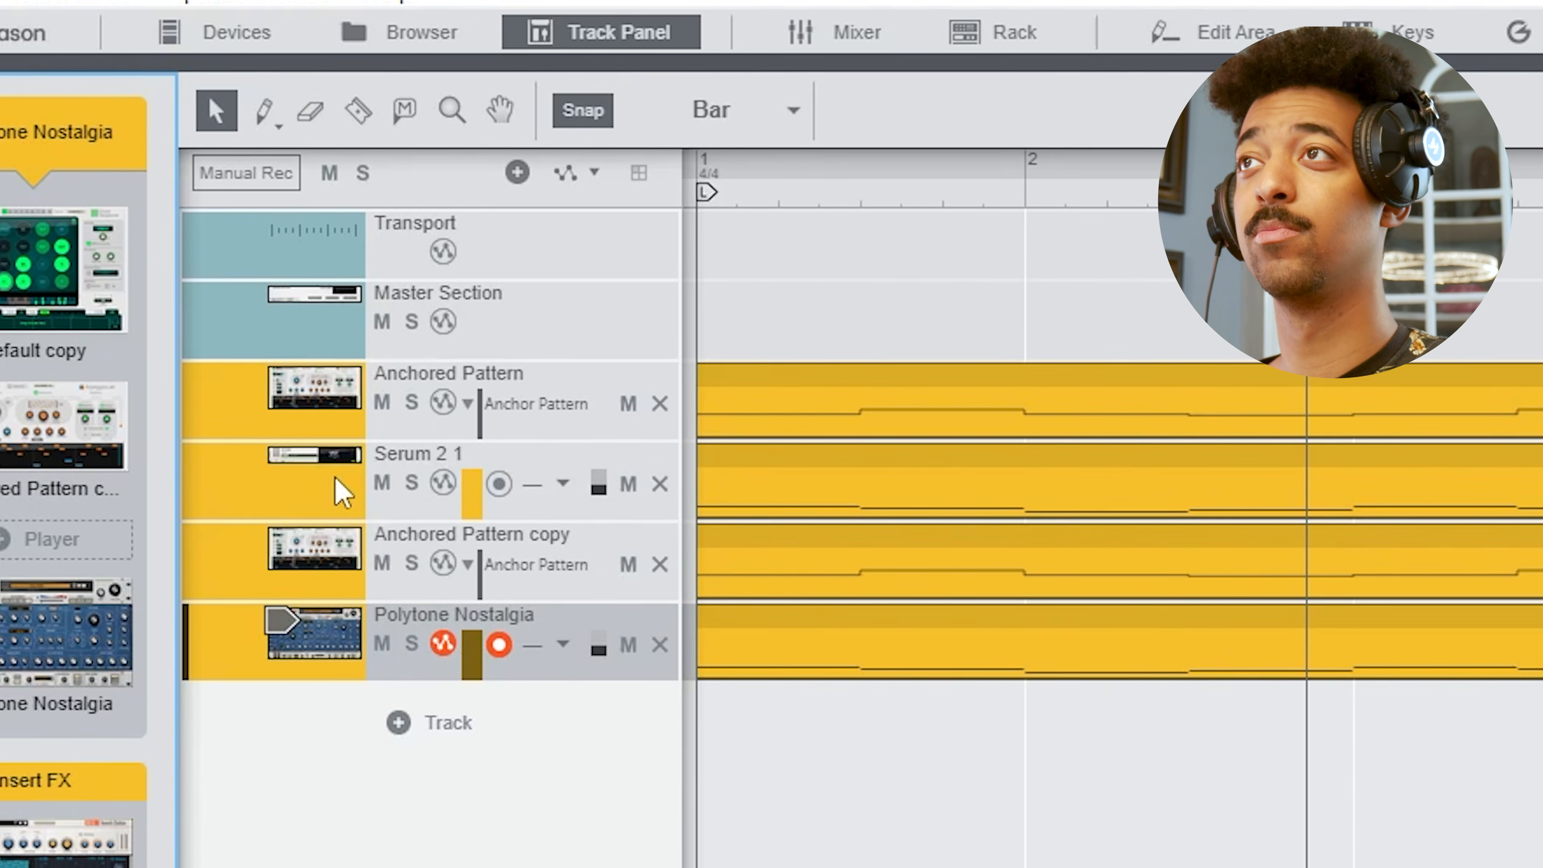
Enable a high-pass filter at 166.5 Hz in the Serum 2 channel's Spectrum EQ.
{"action": "left_click", "coordinate": [335, 478]}
{"action": "left_click", "coordinate": [152, 629]}
{"action": "left_click", "coordinate": [924, 264]}
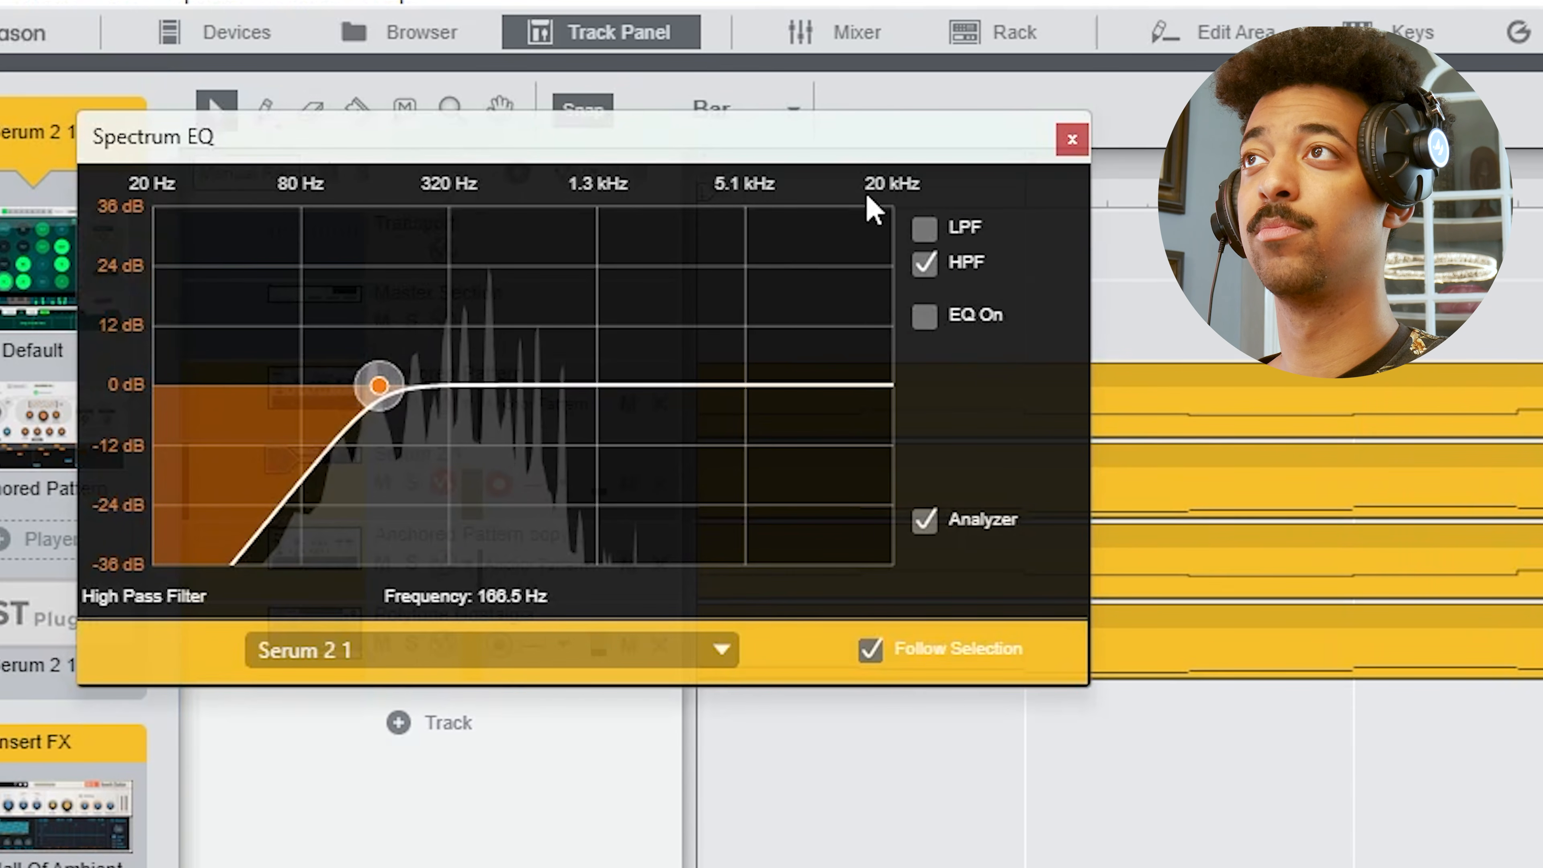
Close the Spectrum EQ window and duplicate the Serum 2 1 track.
{"action": "left_click", "coordinate": [1071, 139]}
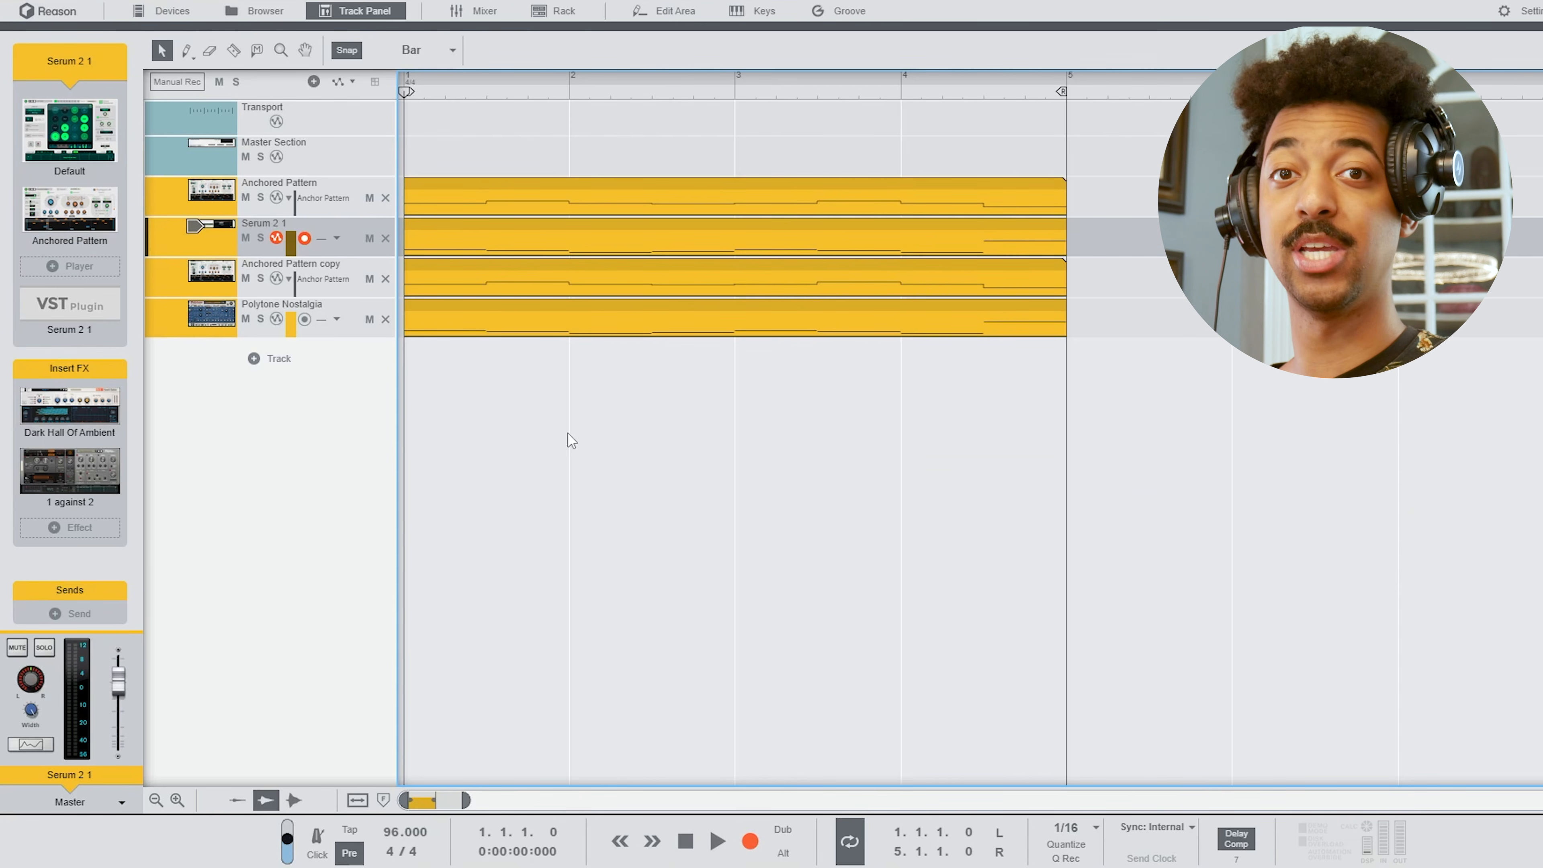
{"action": "key", "text": "ctrl+d"}
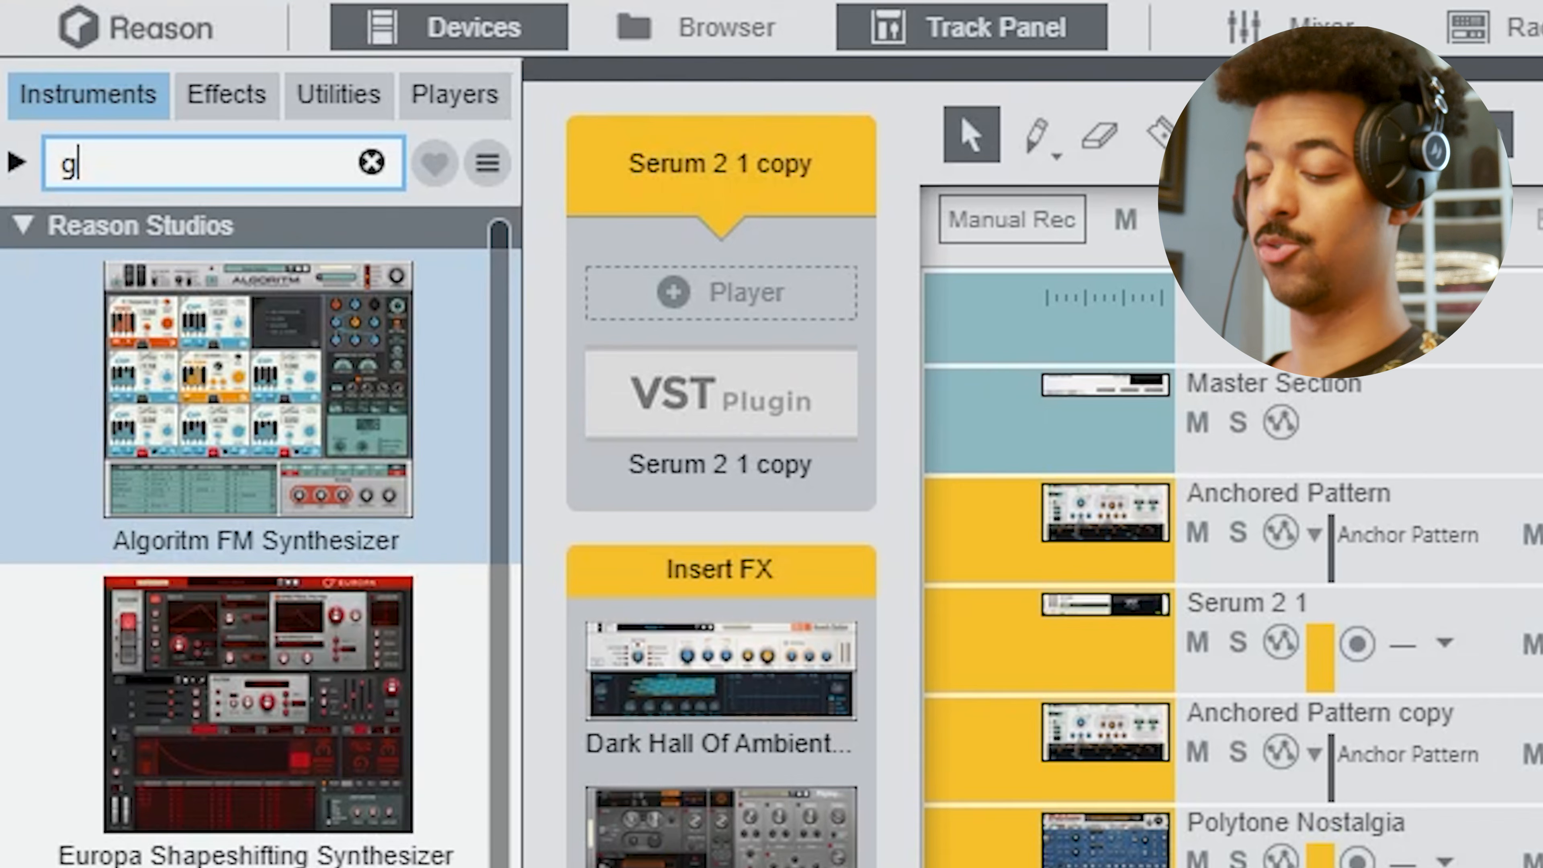
Create a Grain Sample Manipulator track and load the Voices Ahha patch into it.
{"action": "type", "text": "ra"}
{"action": "left_click_drag", "start_coordinate": [241, 492], "coordinate": [702, 757]}
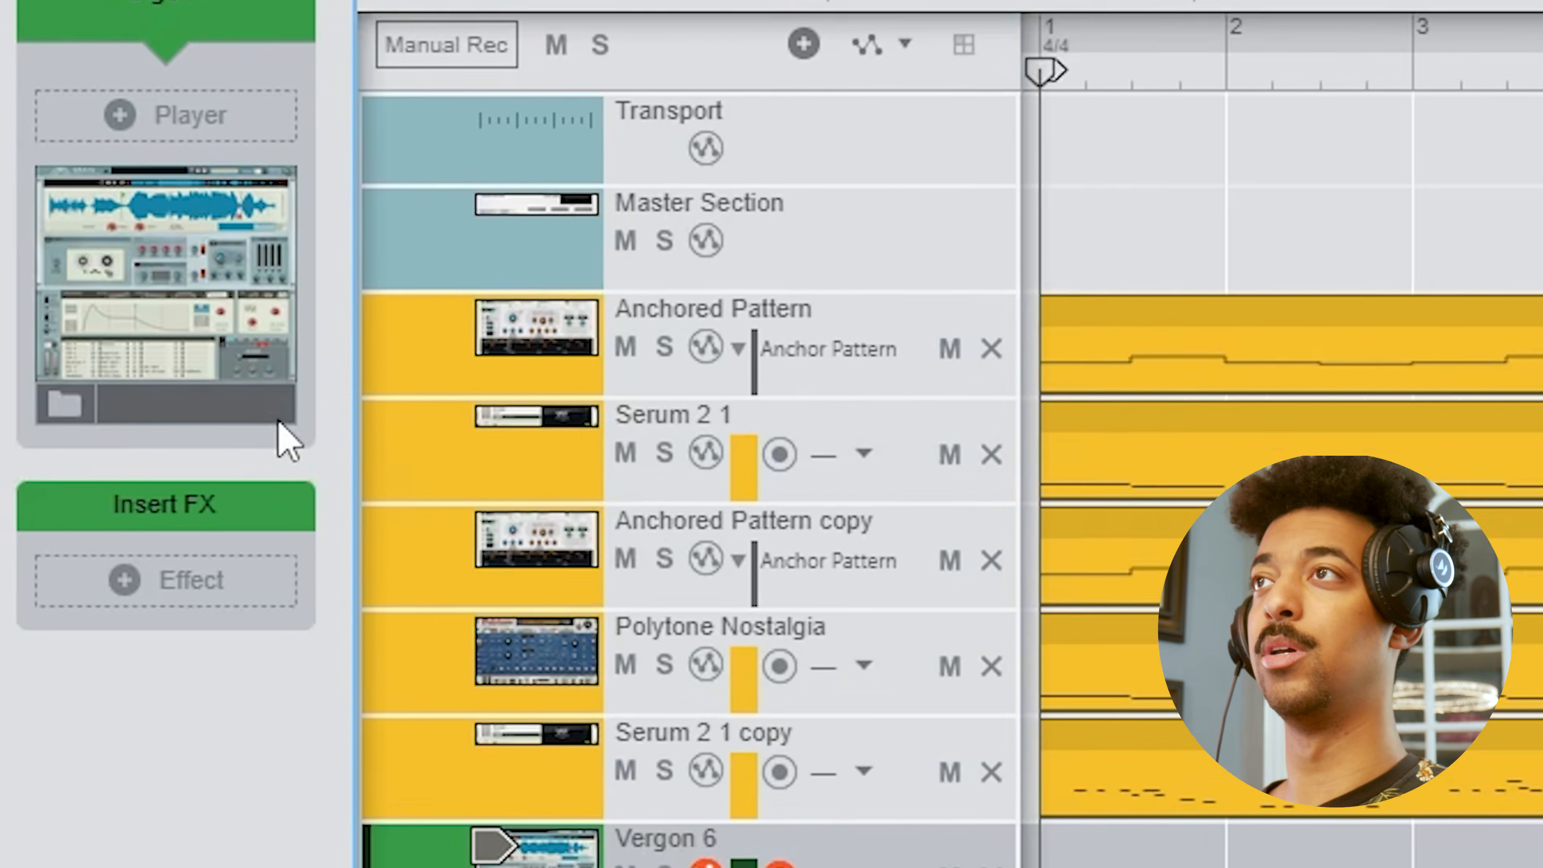
{"action": "double_click", "coordinate": [278, 419]}
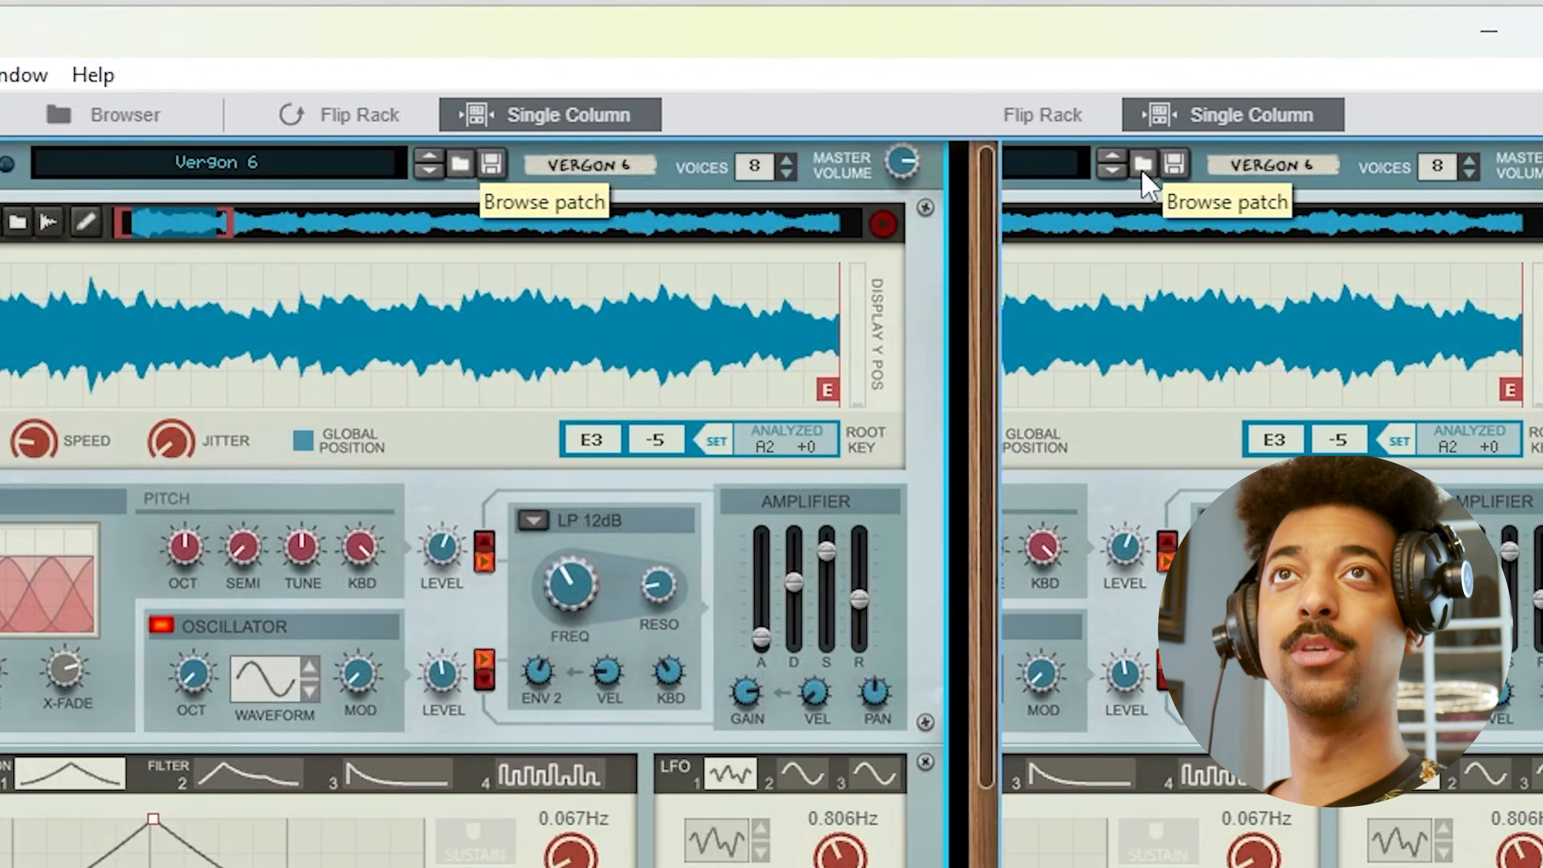
{"action": "left_click", "coordinate": [1109, 89]}
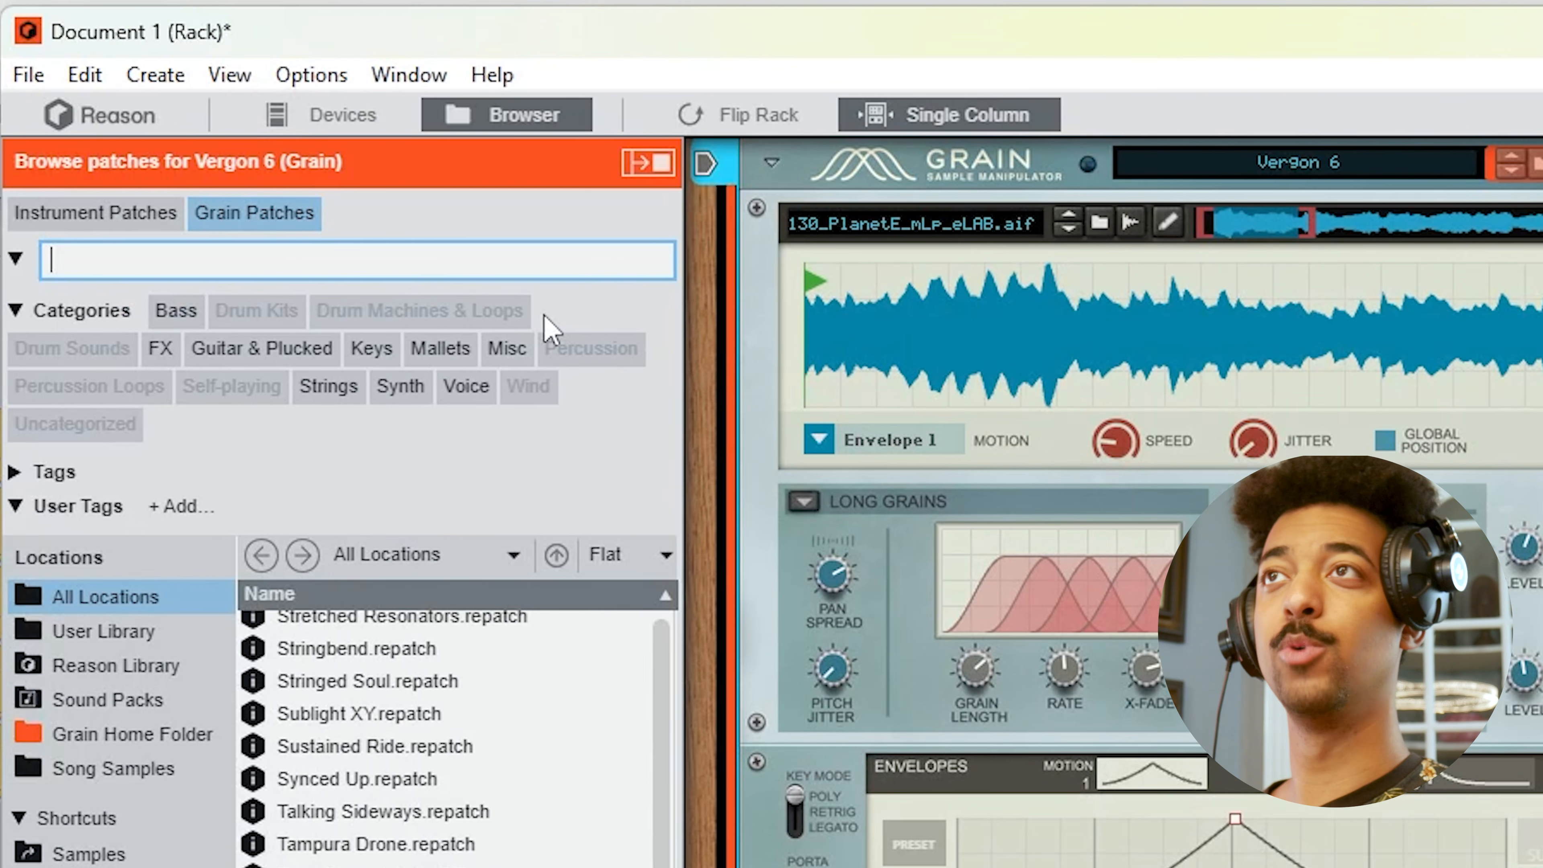
{"action": "type", "text": "v"}
{"action": "scroll", "coordinate": [373, 434], "scroll_direction": "down", "scroll_amount": 3}
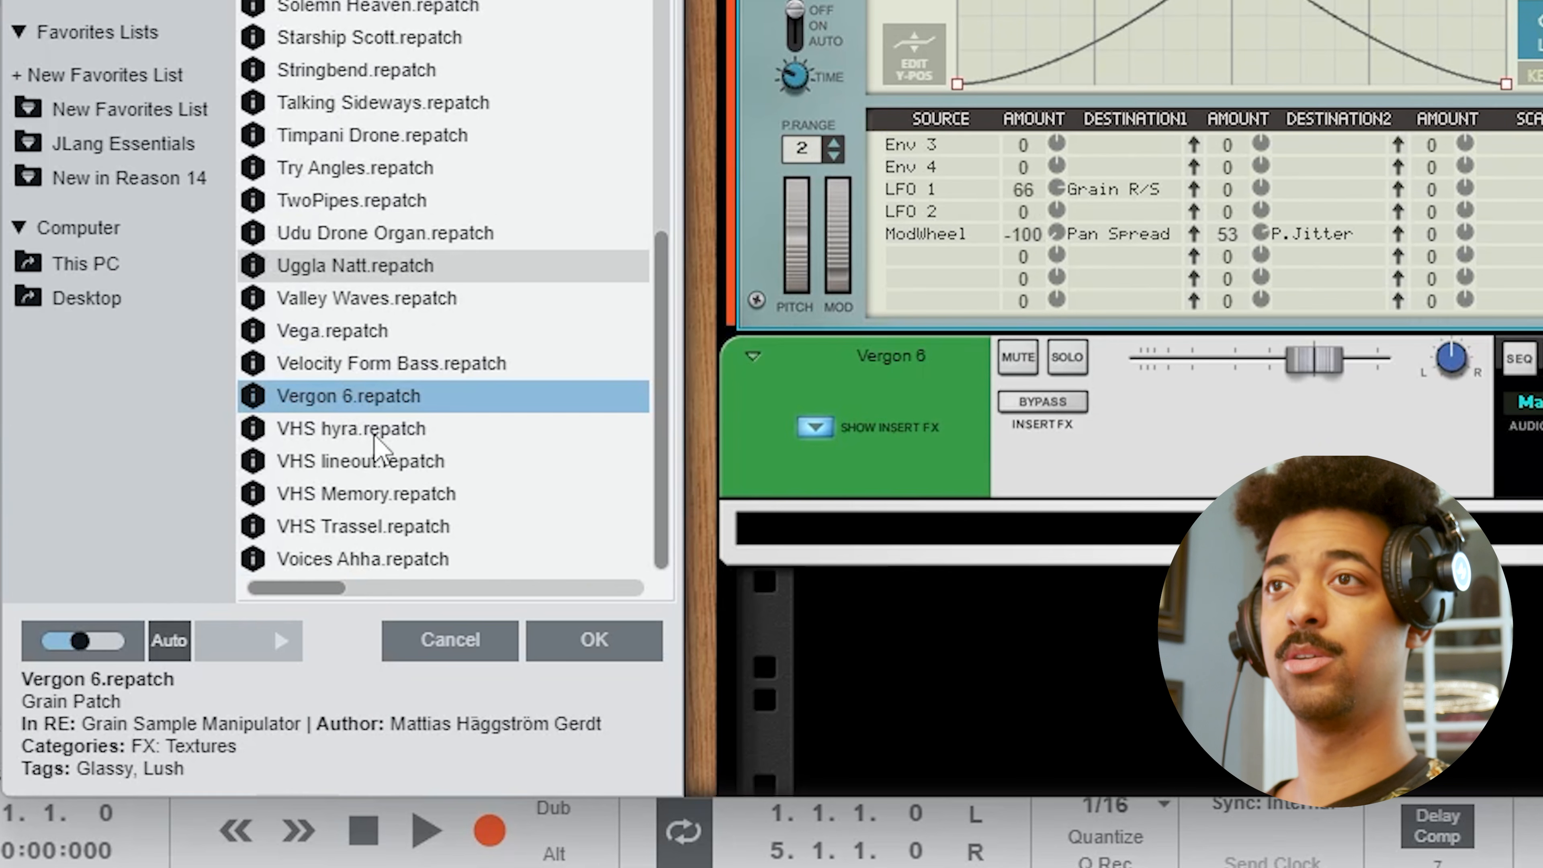
{"action": "left_click", "coordinate": [378, 559]}
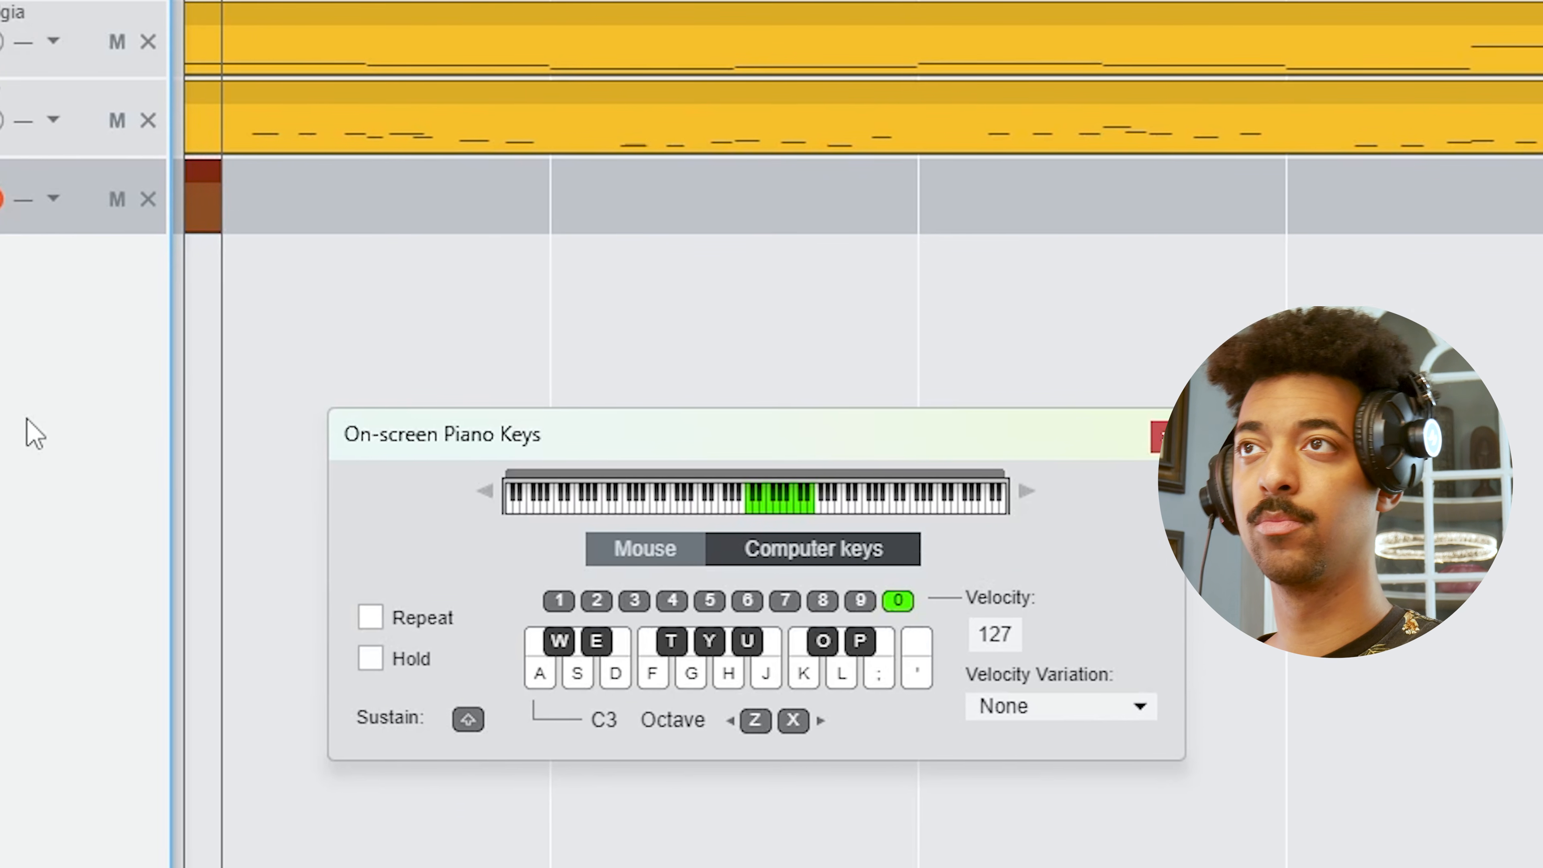
Record a sparse four-bar part alternating between A and D on the Voices Ahha track.
{"action": "key", "text": "h"}
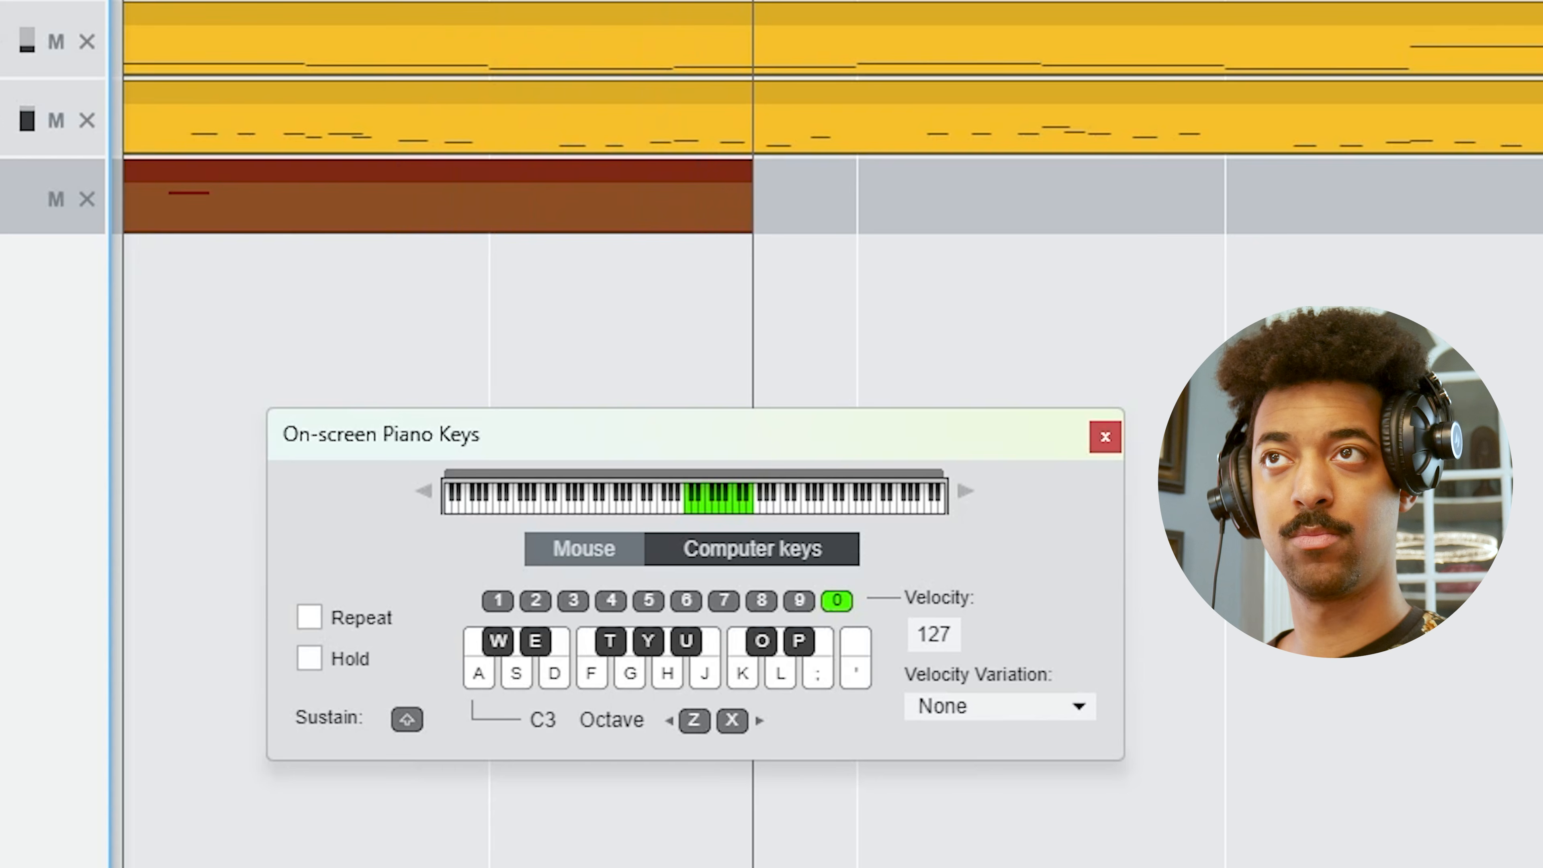
{"action": "key", "text": "s"}
{"action": "key", "text": "h"}
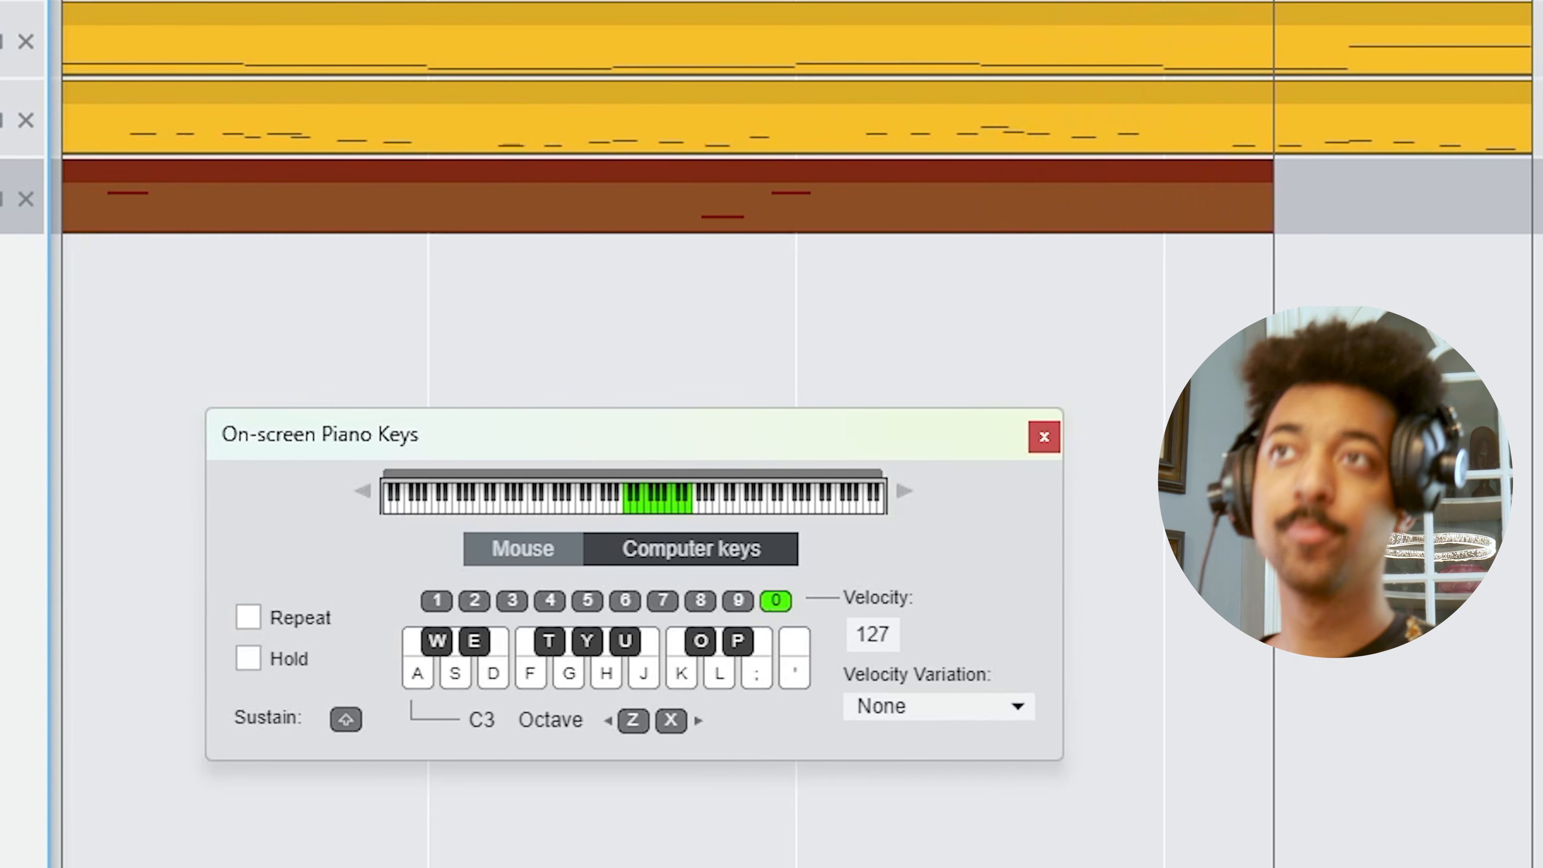
{"action": "key", "text": "s"}
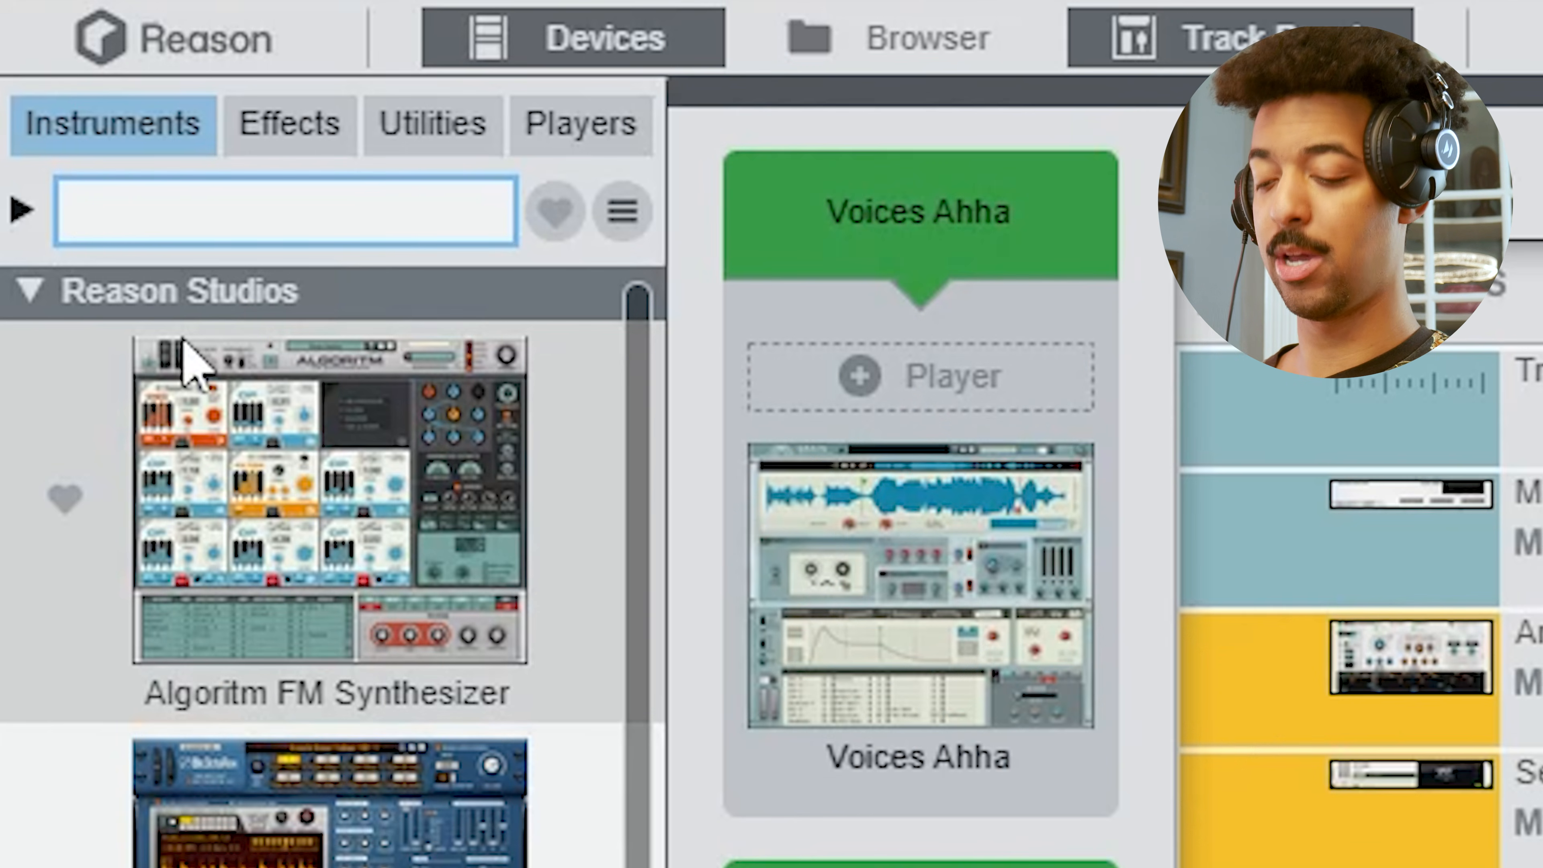
Create a Monotone Bass Synthesizer track and load the Classic Saw patch.
{"action": "type", "text": "mo"}
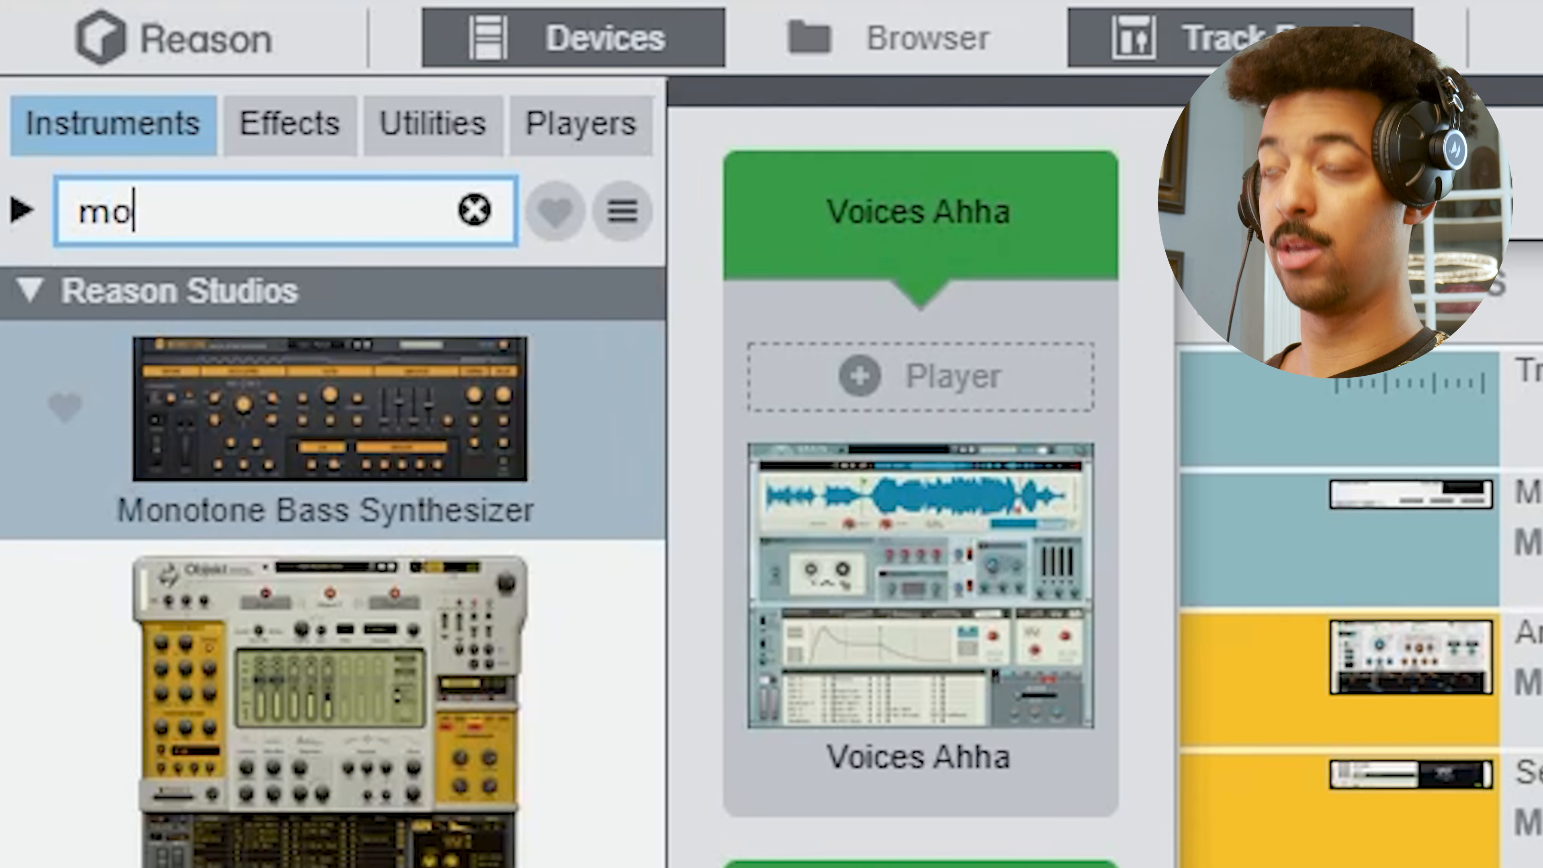
{"action": "left_click_drag", "start_coordinate": [365, 517], "coordinate": [559, 669]}
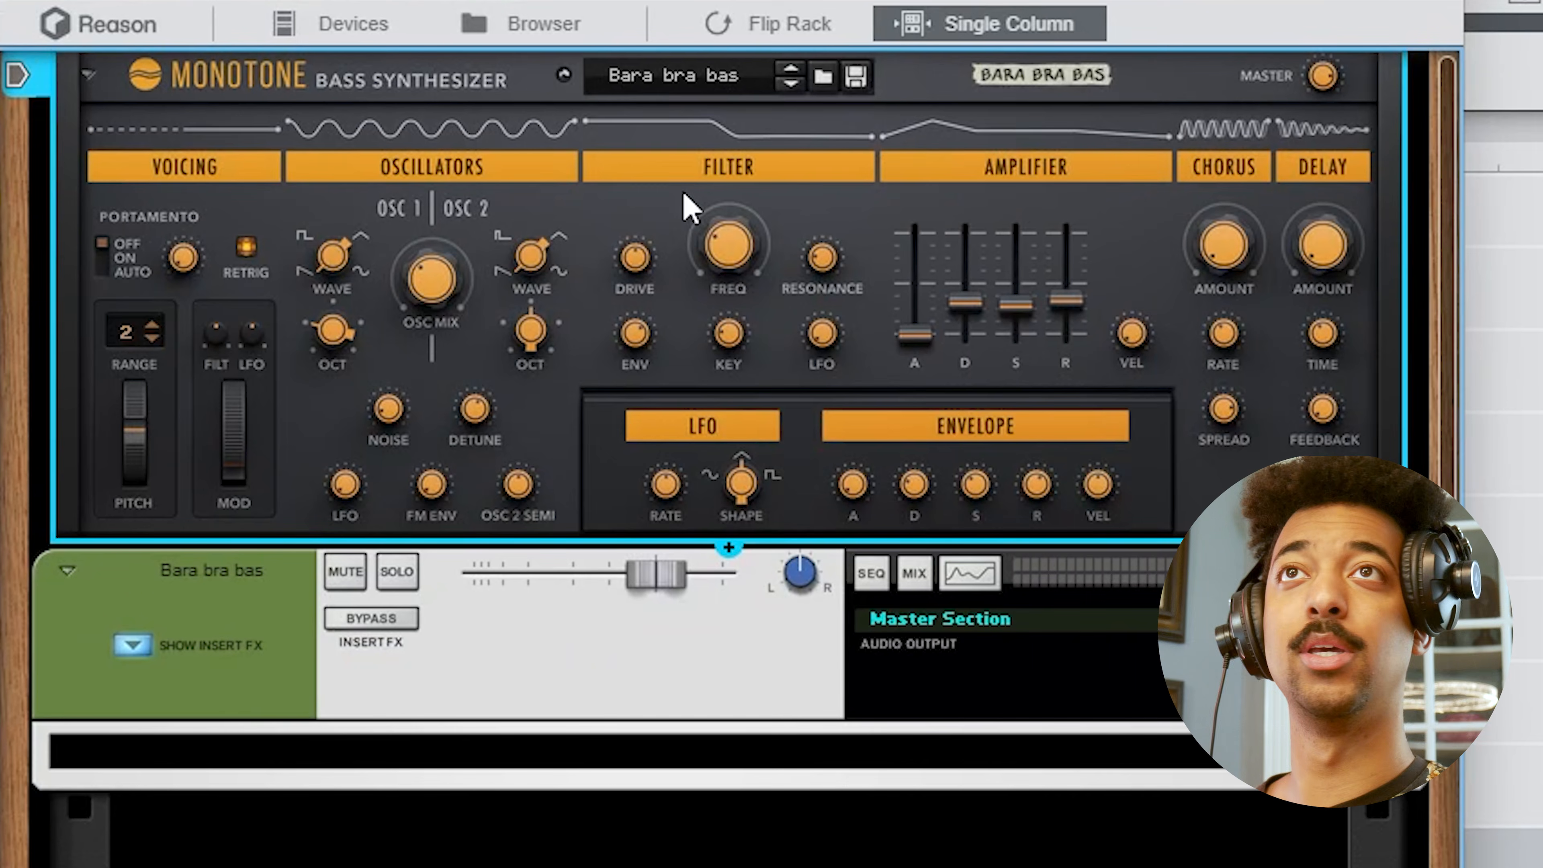
{"action": "left_click", "coordinate": [822, 81]}
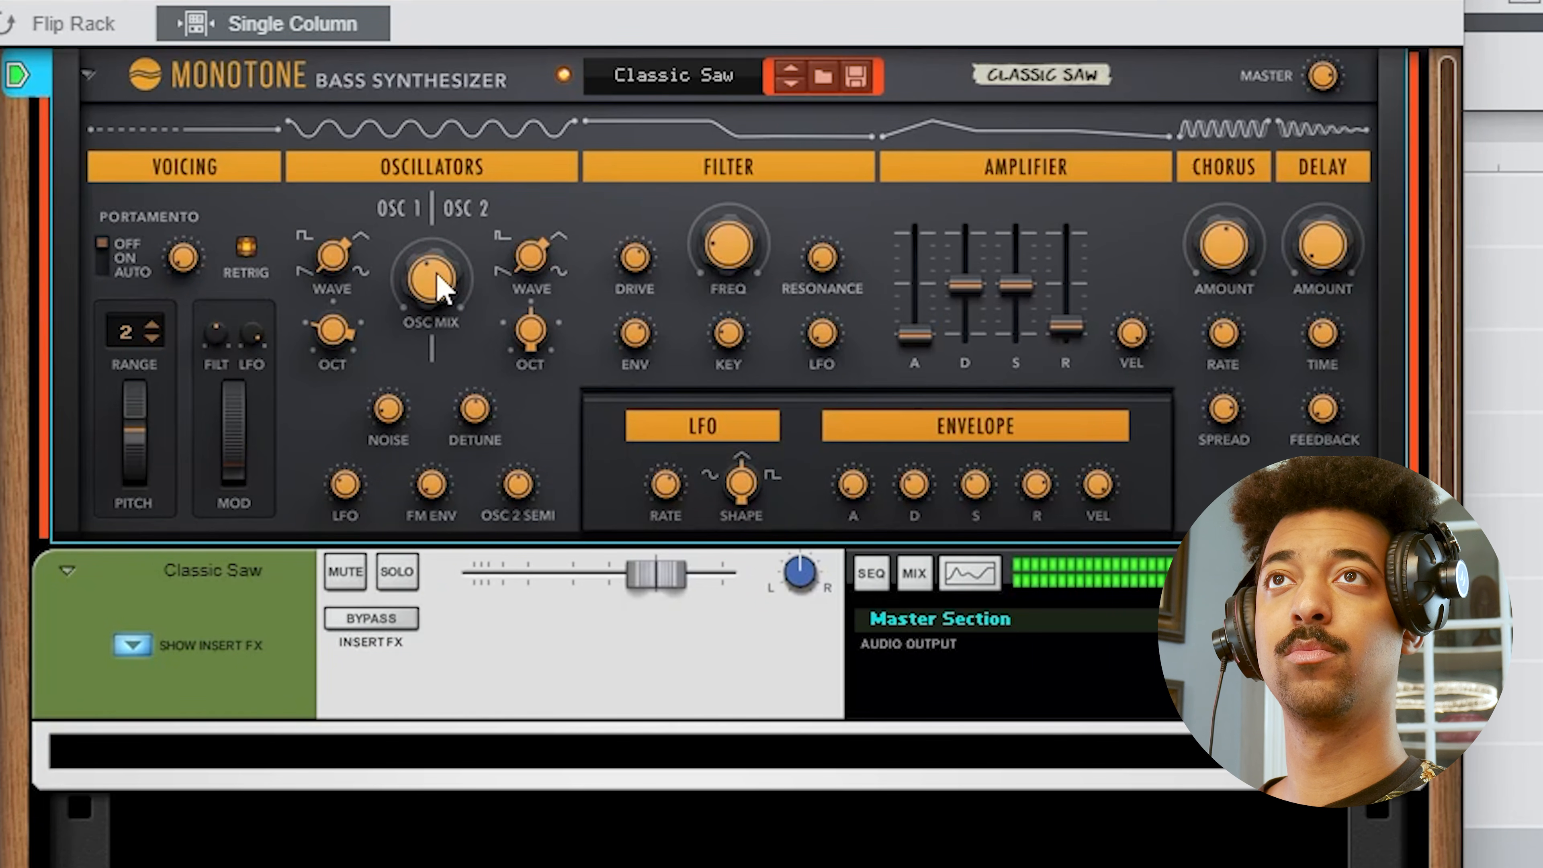
Inspect the oscillator mix and amplifier envelope of the Classic Saw bass patch.
{"action": "left_click_drag", "start_coordinate": [437, 274], "coordinate": [459, 236]}
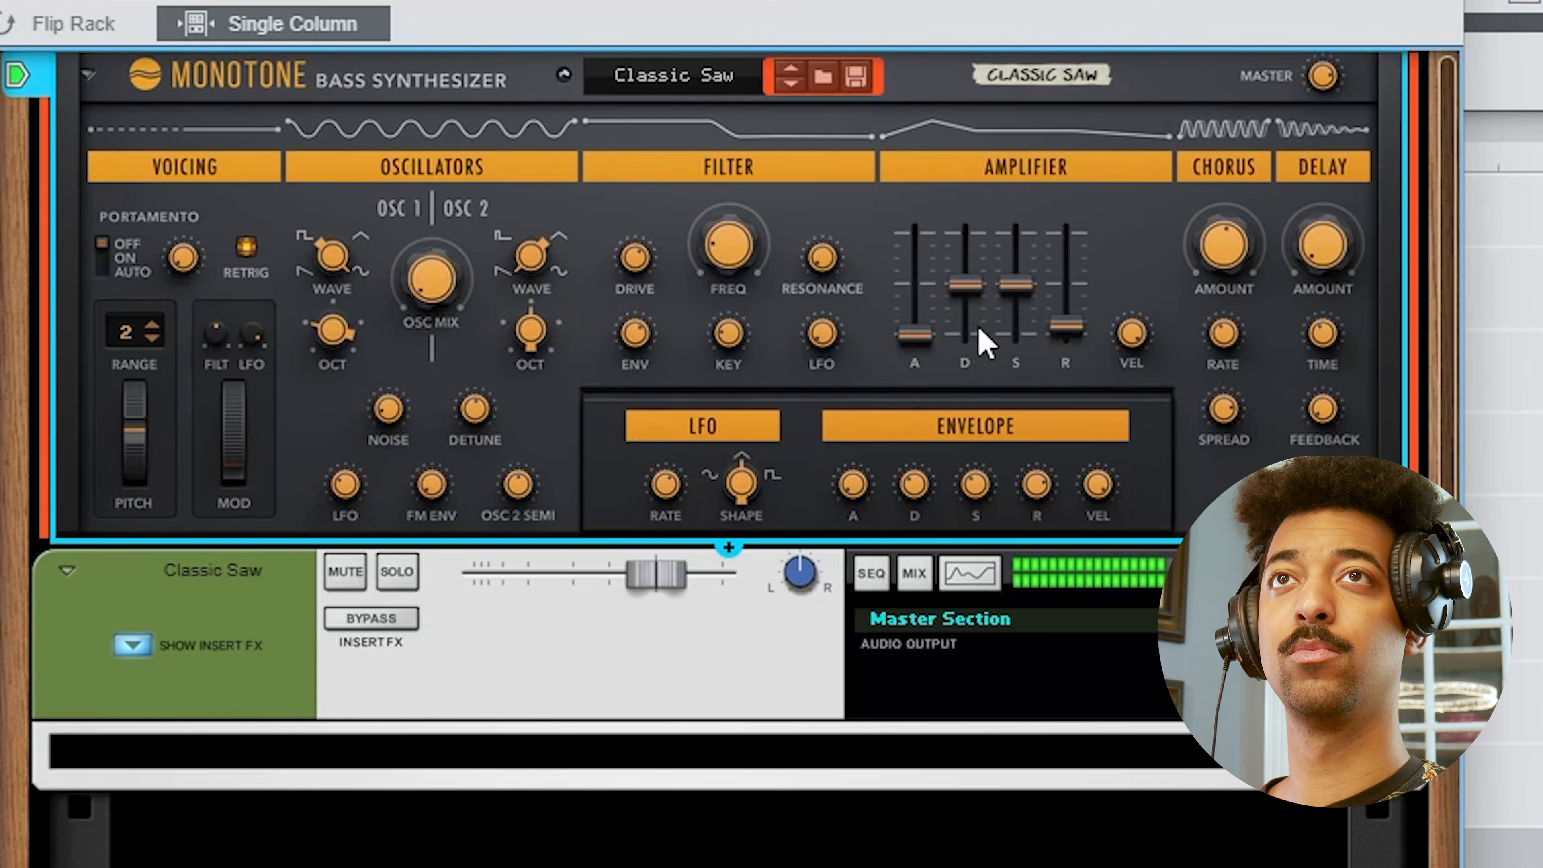
{"action": "left_click_drag", "start_coordinate": [914, 334], "coordinate": [919, 325]}
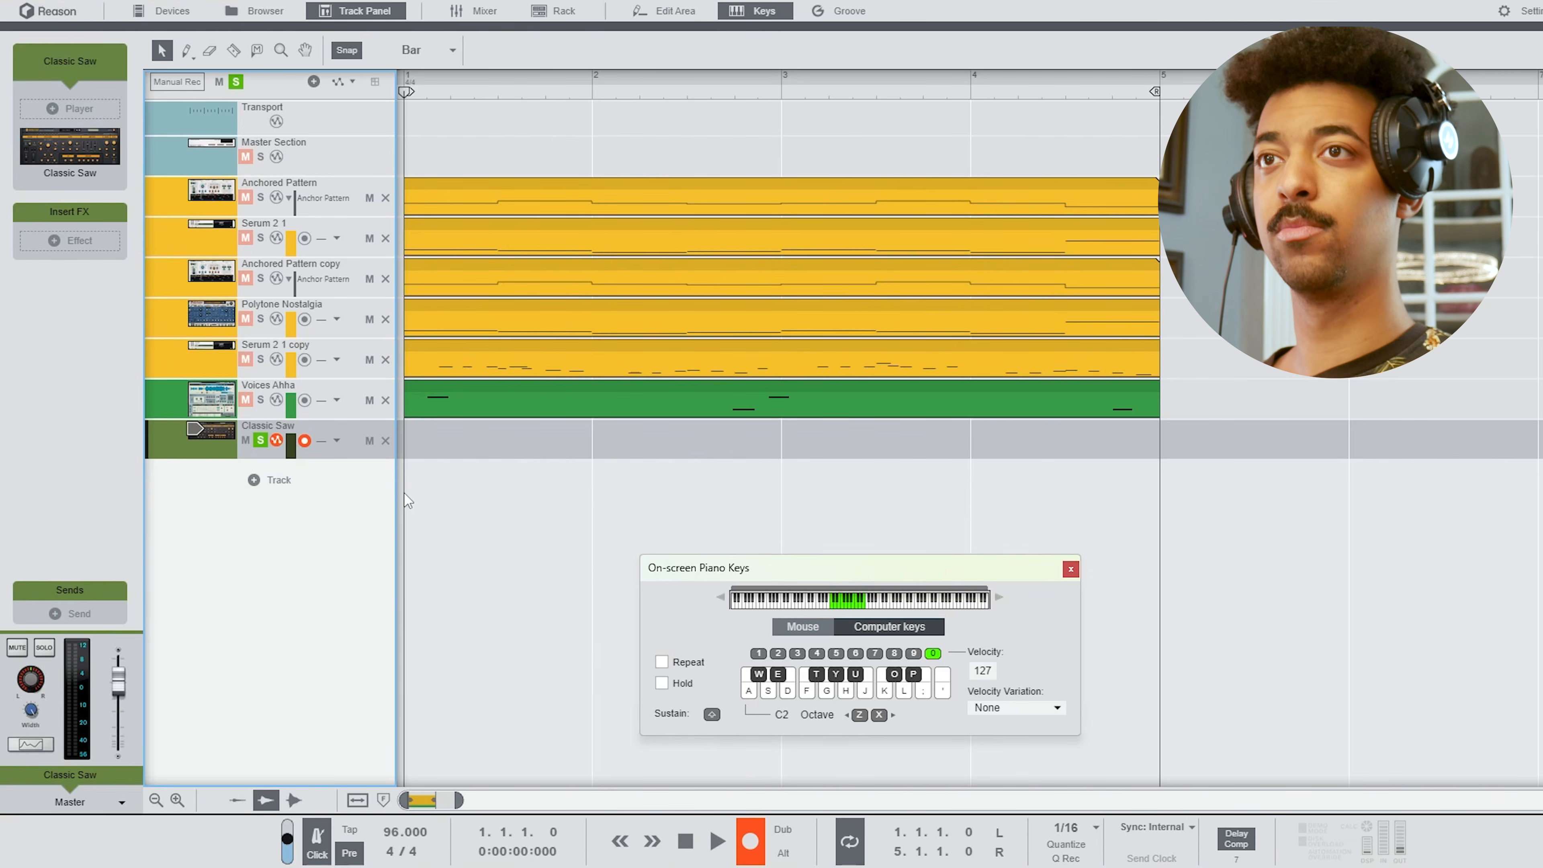
Record a four-bar bass line on the Classic Saw track with the on-screen piano keys at octave C2, and play it back with the other tracks.
{"action": "key", "text": "g"}
{"action": "key", "text": "u"}
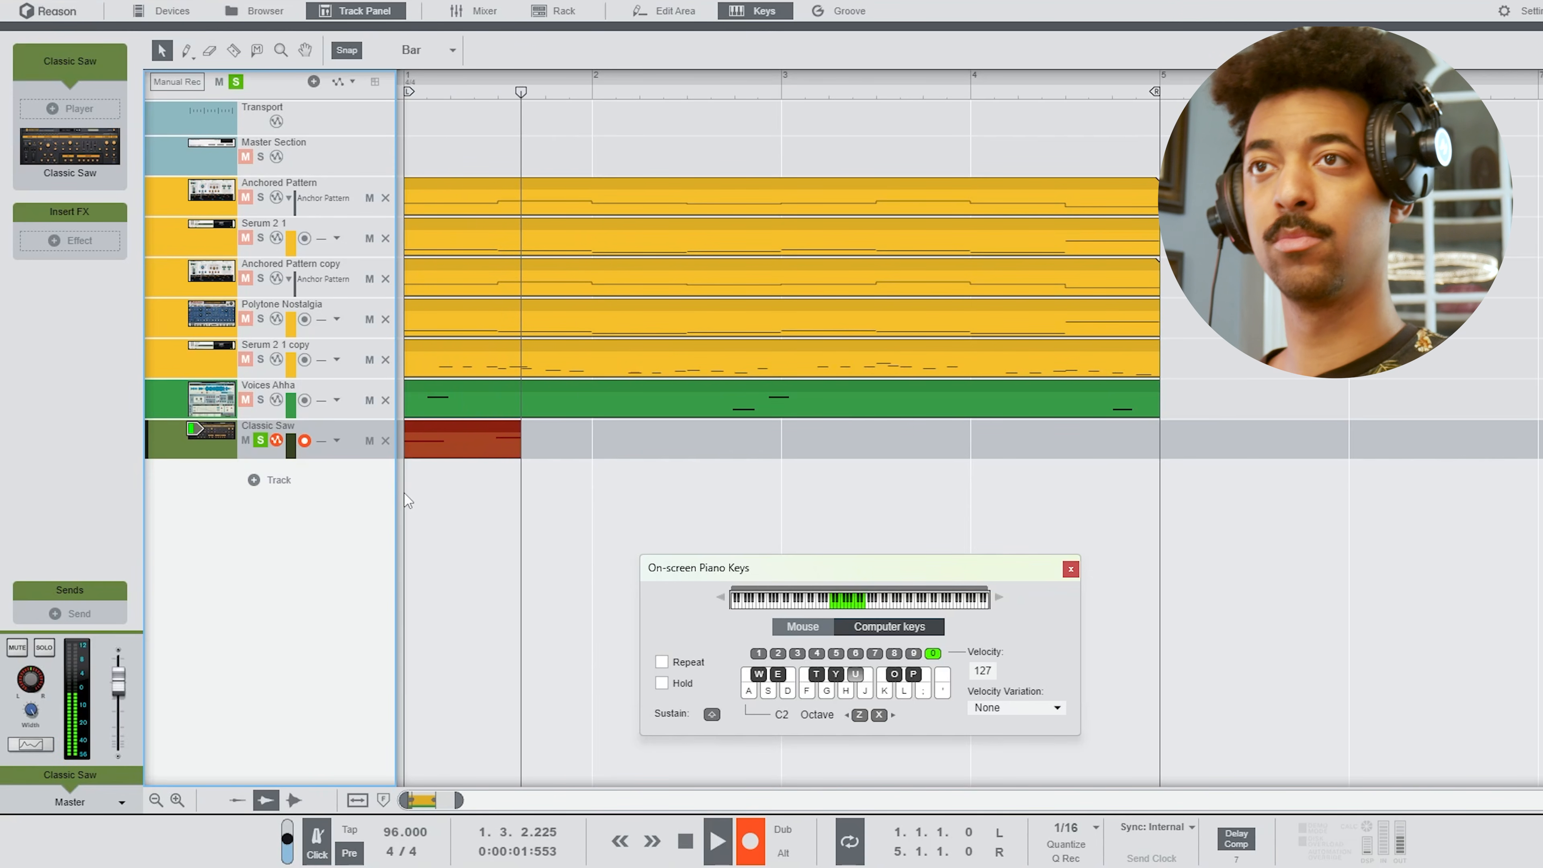
{"action": "key", "text": "e"}
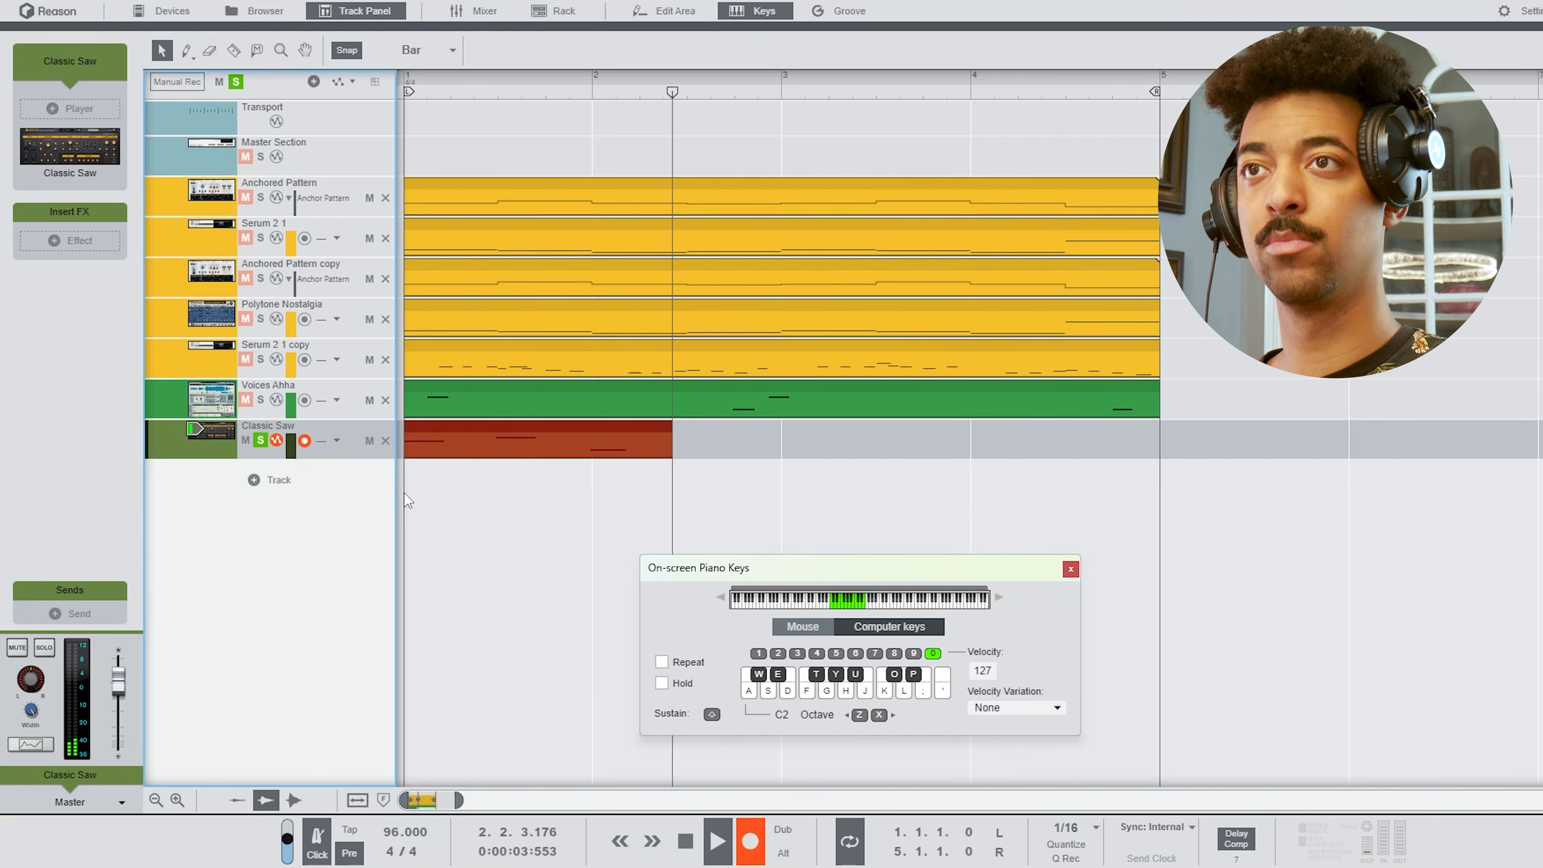
{"action": "key", "text": "w"}
{"action": "key", "text": "w"}
{"action": "key", "text": "y"}
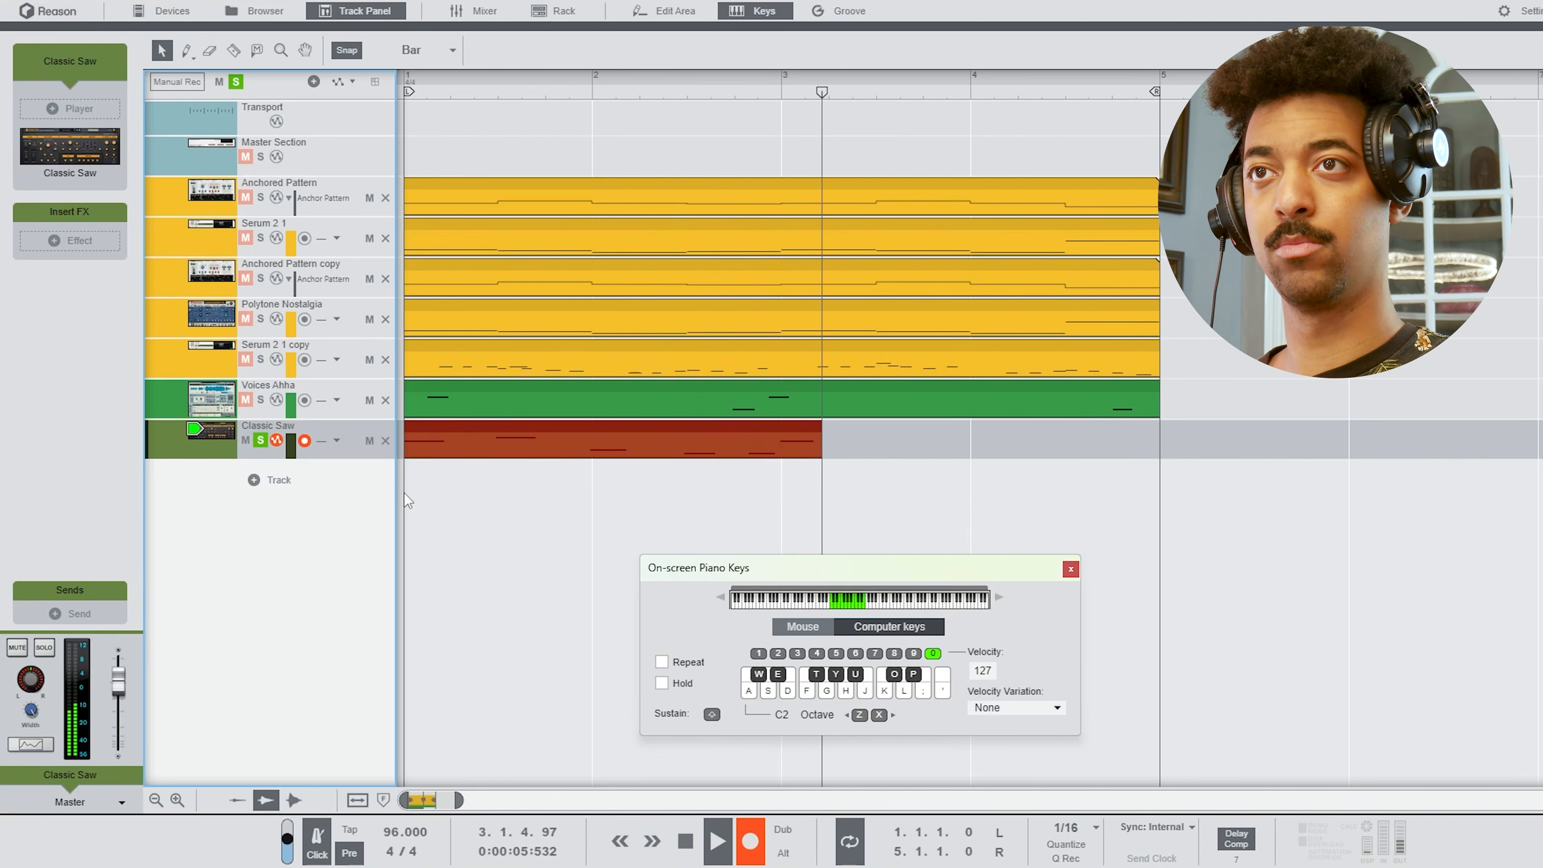
{"action": "key", "text": "u"}
{"action": "key", "text": "e"}
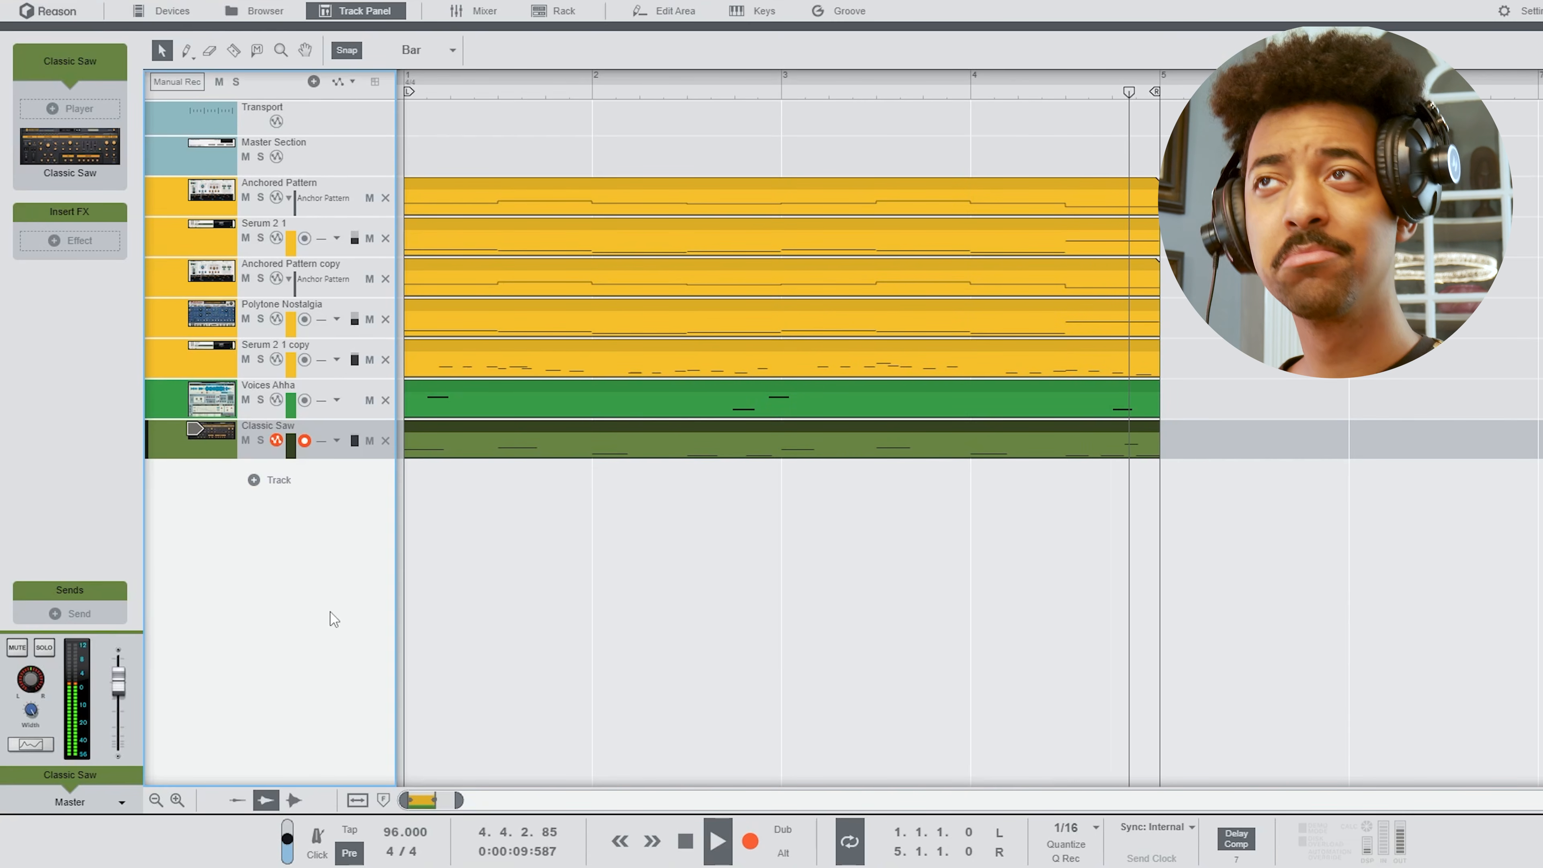
{"action": "key", "text": "space"}
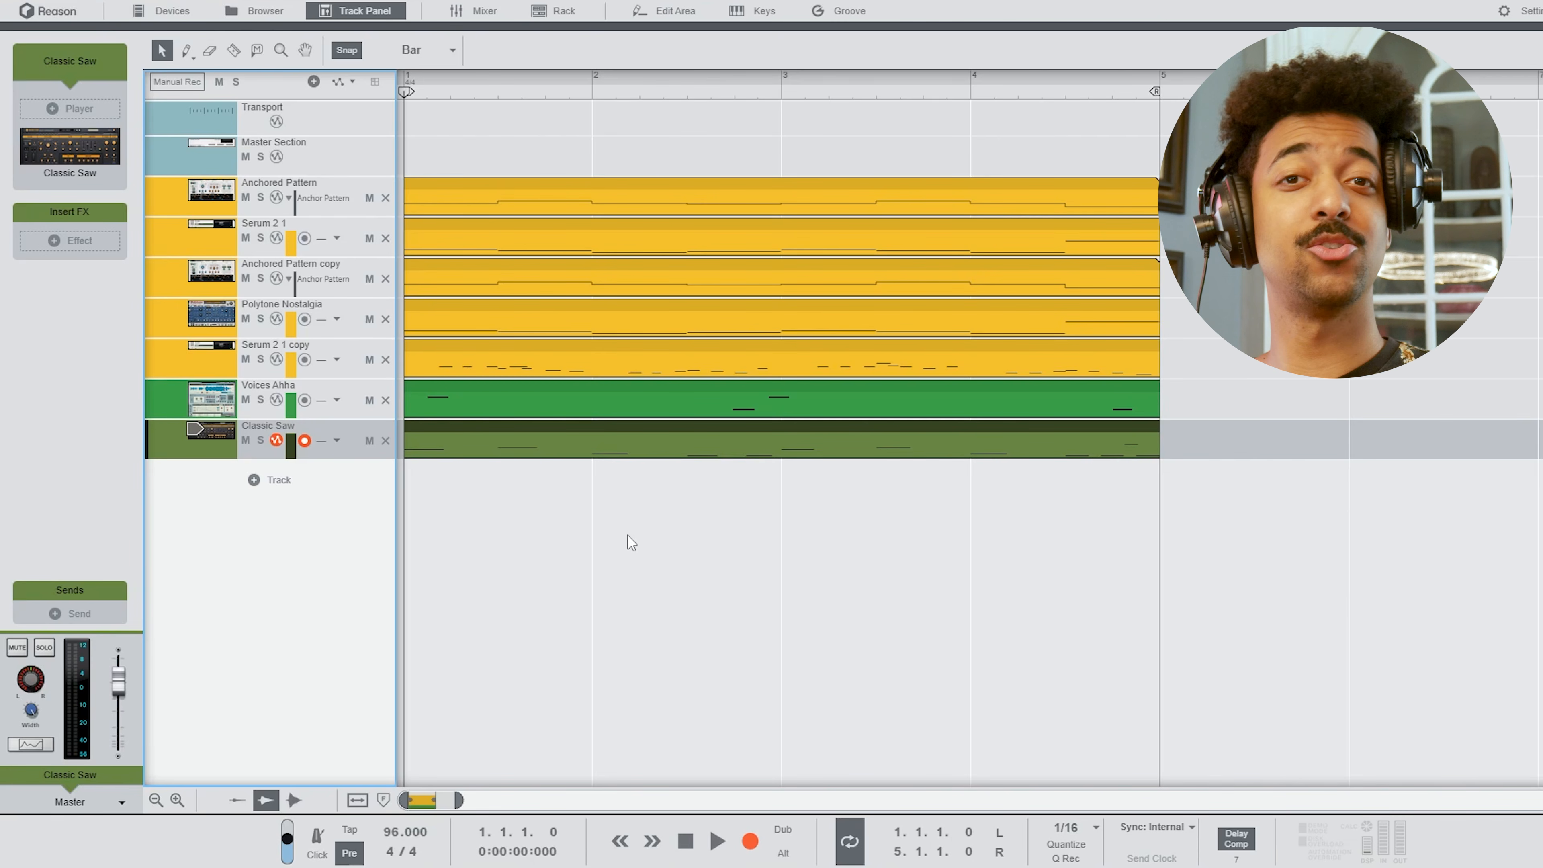
Add the PJ_LI_Drum_loop_1_90BPM, OSS_LS1_90_FILL_LOOP and EKELLY_95_drum_loop samples on separate audio tracks.
{"action": "left_click_drag", "start_coordinate": [322, 336], "coordinate": [500, 534]}
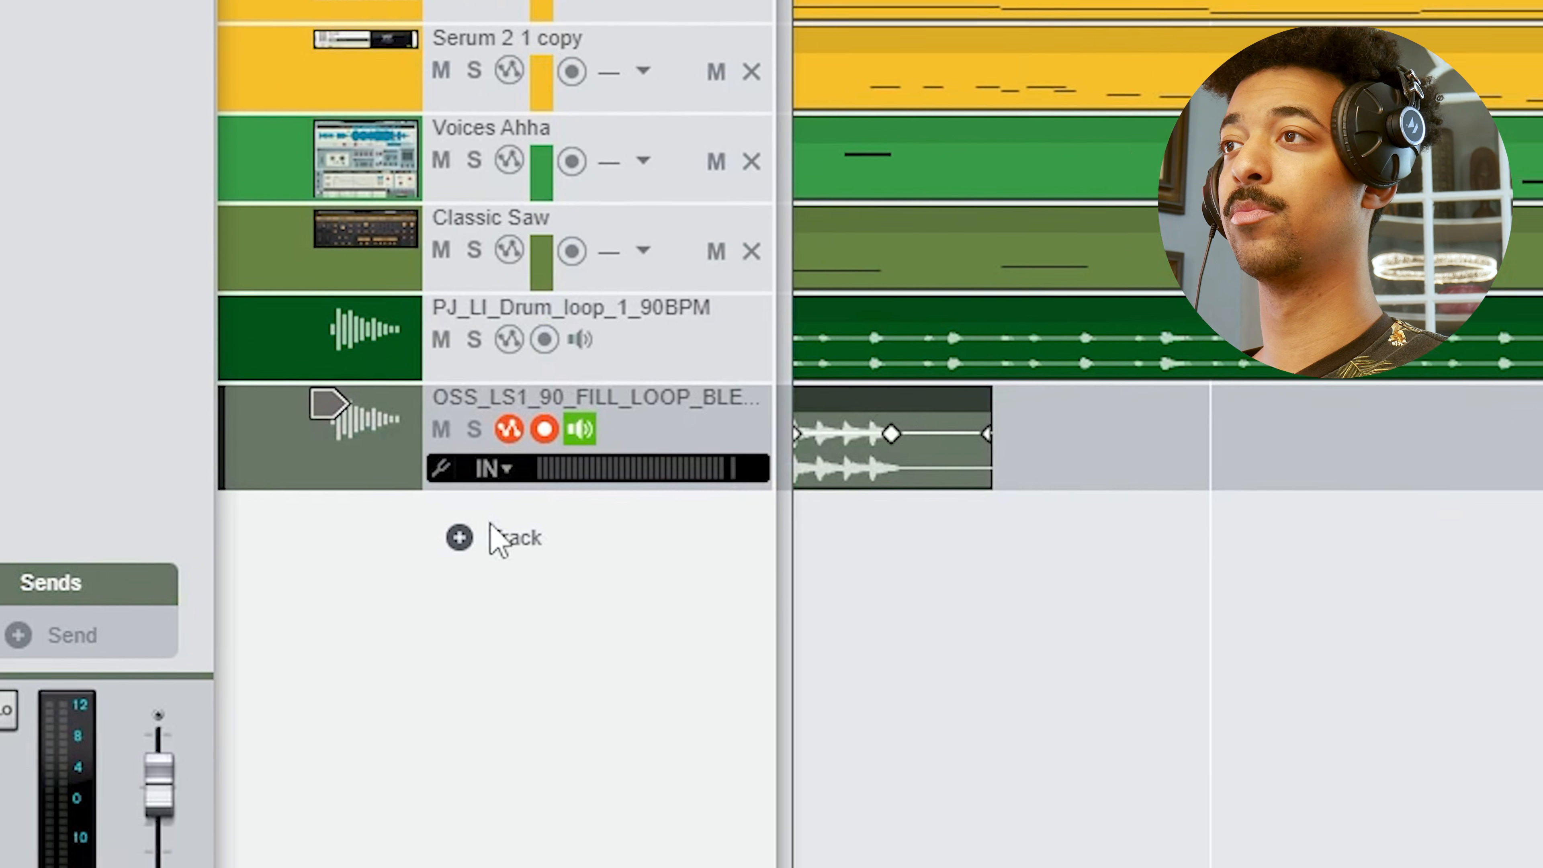
{"action": "left_click_drag", "start_coordinate": [323, 233], "coordinate": [248, 392]}
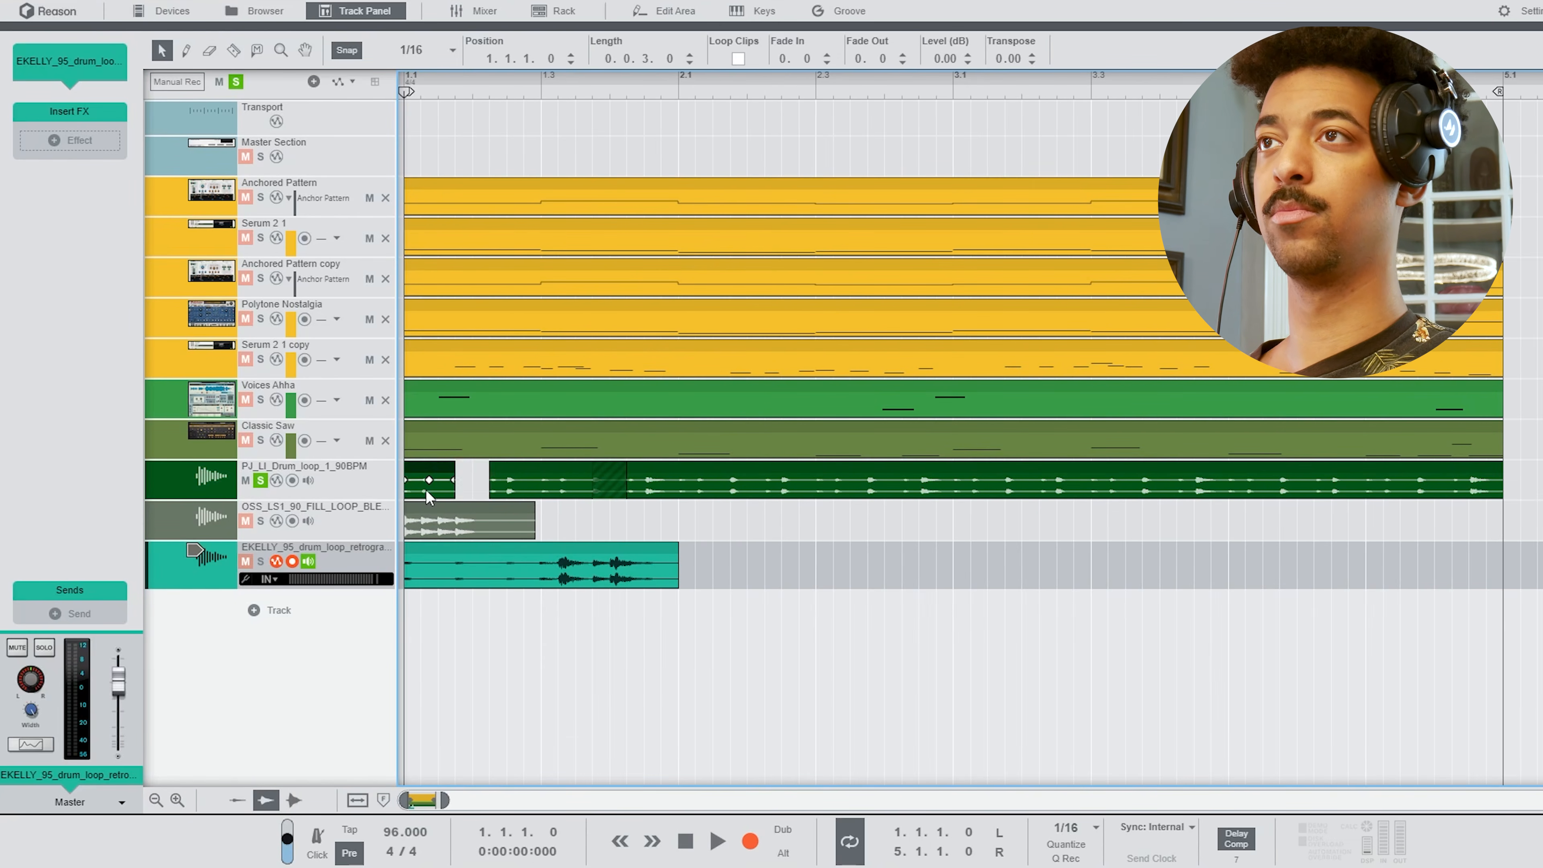
Try moving a short slice of the PJ_LI drum loop to a spot further along in the first bar, and audition it.
{"action": "left_click_drag", "start_coordinate": [473, 481], "coordinate": [628, 504]}
{"action": "key", "text": "space"}
{"action": "key", "text": "ctrl+z"}
{"action": "key", "text": "space"}
{"action": "key", "text": "space"}
Move the OSS fill loop clip to the end of bar 4, and switch the solos on the EKELLY and OSS tracks for playback.
{"action": "left_click_drag", "start_coordinate": [506, 509], "coordinate": [1535, 511]}
{"action": "left_click", "coordinate": [261, 562]}
{"action": "left_click", "coordinate": [260, 520]}
{"action": "key", "text": "space"}
Trim the EKELLY drum loop to a short section and place copies of it along the track through bar 4.
{"action": "left_click_drag", "start_coordinate": [500, 581], "coordinate": [535, 587]}
{"action": "left_click_drag", "start_coordinate": [713, 581], "coordinate": [541, 587]}
{"action": "left_click_drag", "start_coordinate": [533, 582], "coordinate": [771, 565]}
{"action": "left_click_drag", "start_coordinate": [735, 565], "coordinate": [1044, 566]}
{"action": "left_click_drag", "start_coordinate": [1045, 565], "coordinate": [1458, 565]}
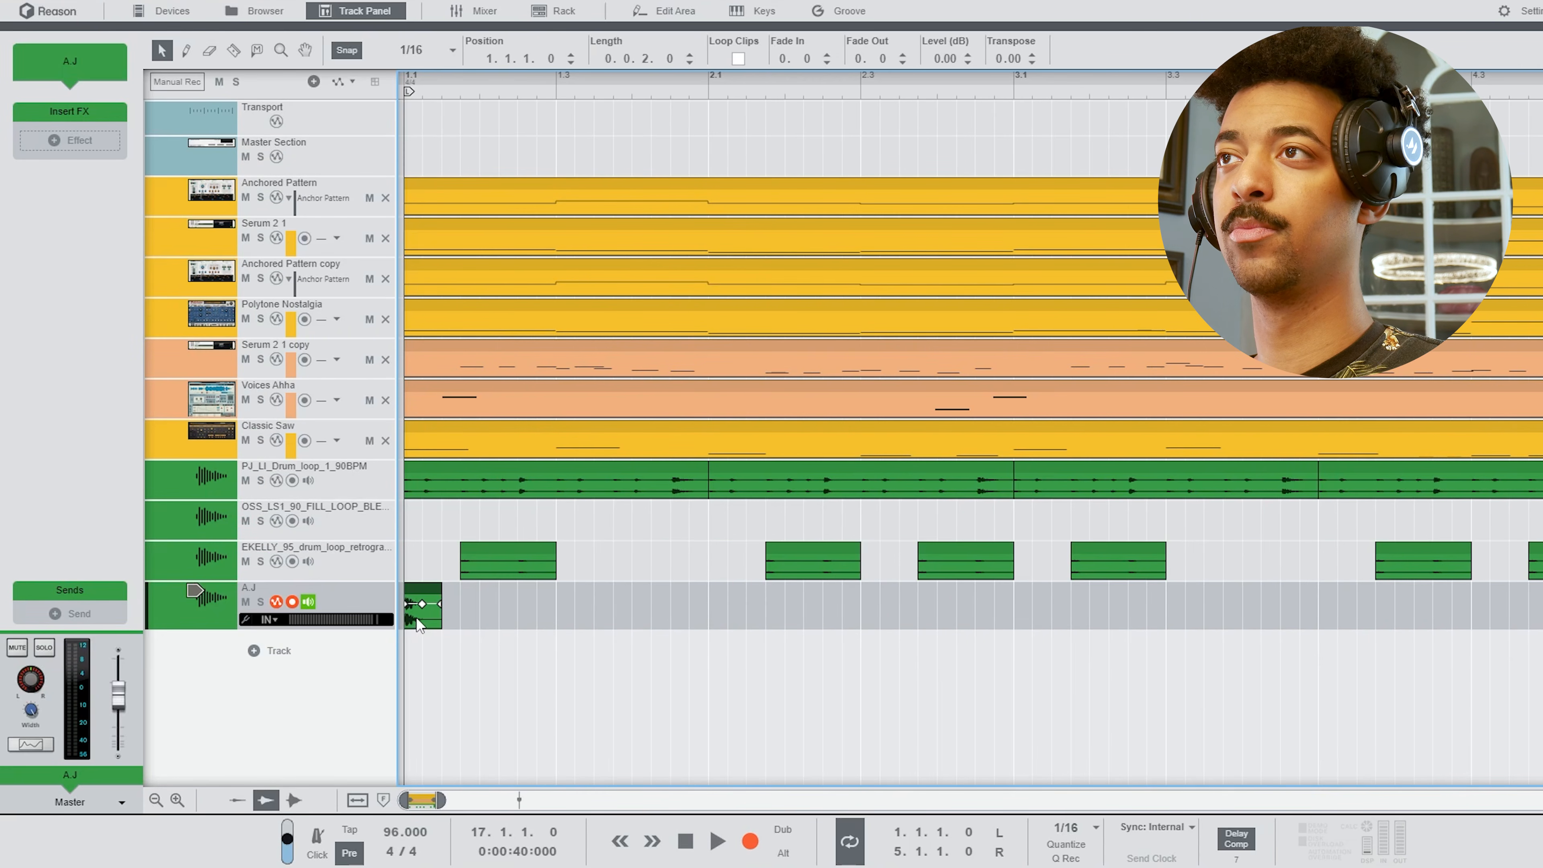
Copy the two-sixteenth-long A.J clip every two beats through bar 4, and play back the arrangement.
{"action": "left_click_drag", "start_coordinate": [417, 619], "coordinate": [570, 621]}
{"action": "left_click_drag", "start_coordinate": [570, 621], "coordinate": [724, 621]}
{"action": "left_click_drag", "start_coordinate": [724, 622], "coordinate": [878, 621]}
{"action": "left_click_drag", "start_coordinate": [879, 621], "coordinate": [1035, 622]}
{"action": "left_click_drag", "start_coordinate": [1035, 621], "coordinate": [1187, 622]}
{"action": "left_click_drag", "start_coordinate": [1186, 621], "coordinate": [1339, 621]}
{"action": "left_click_drag", "start_coordinate": [1338, 621], "coordinate": [1493, 621]}
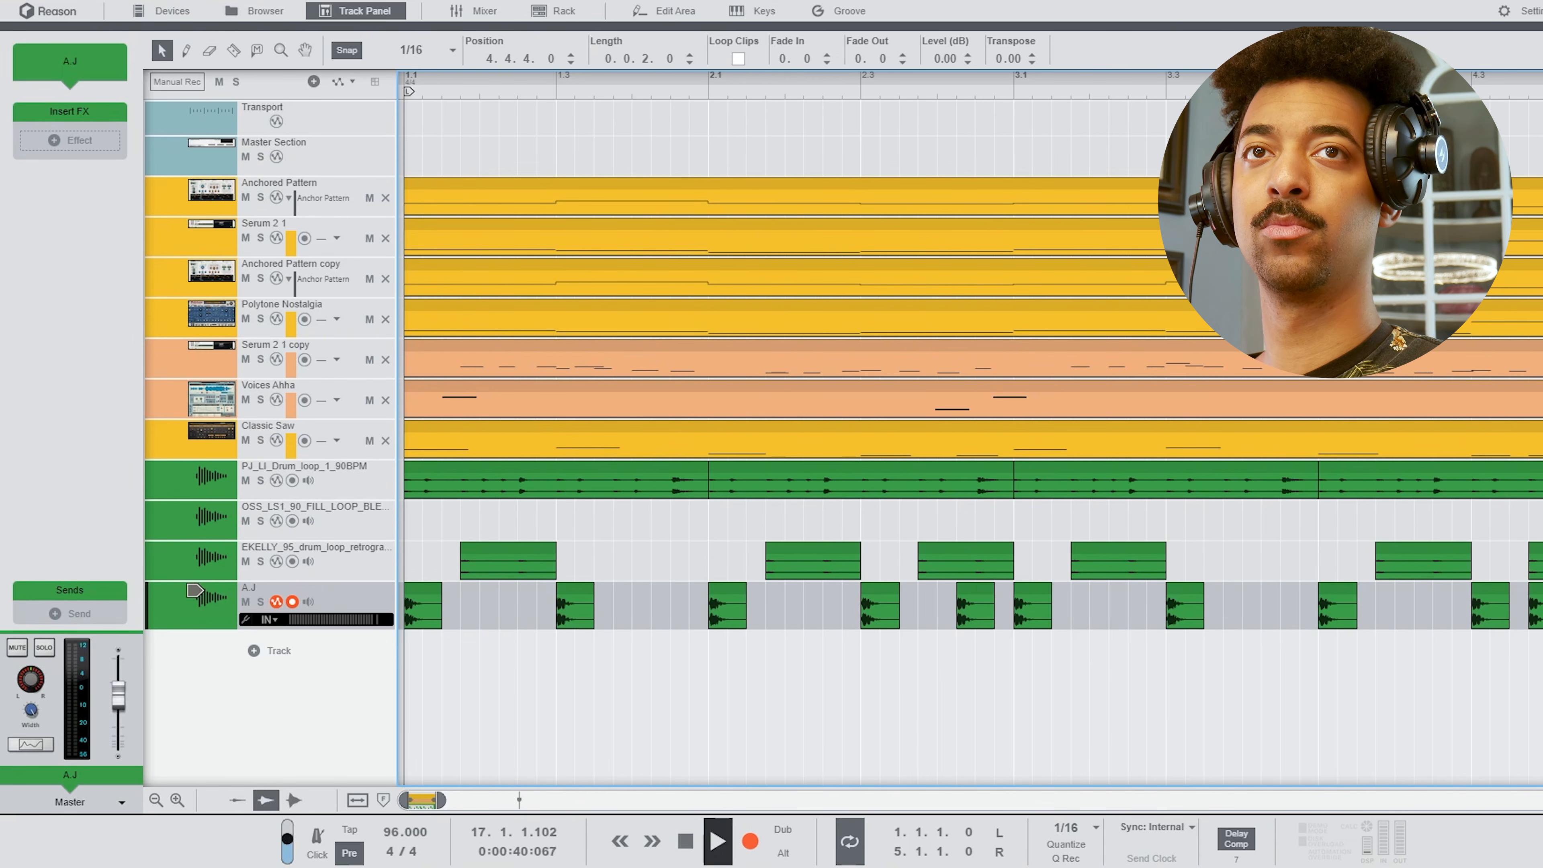
{"action": "key", "text": "Escape"}
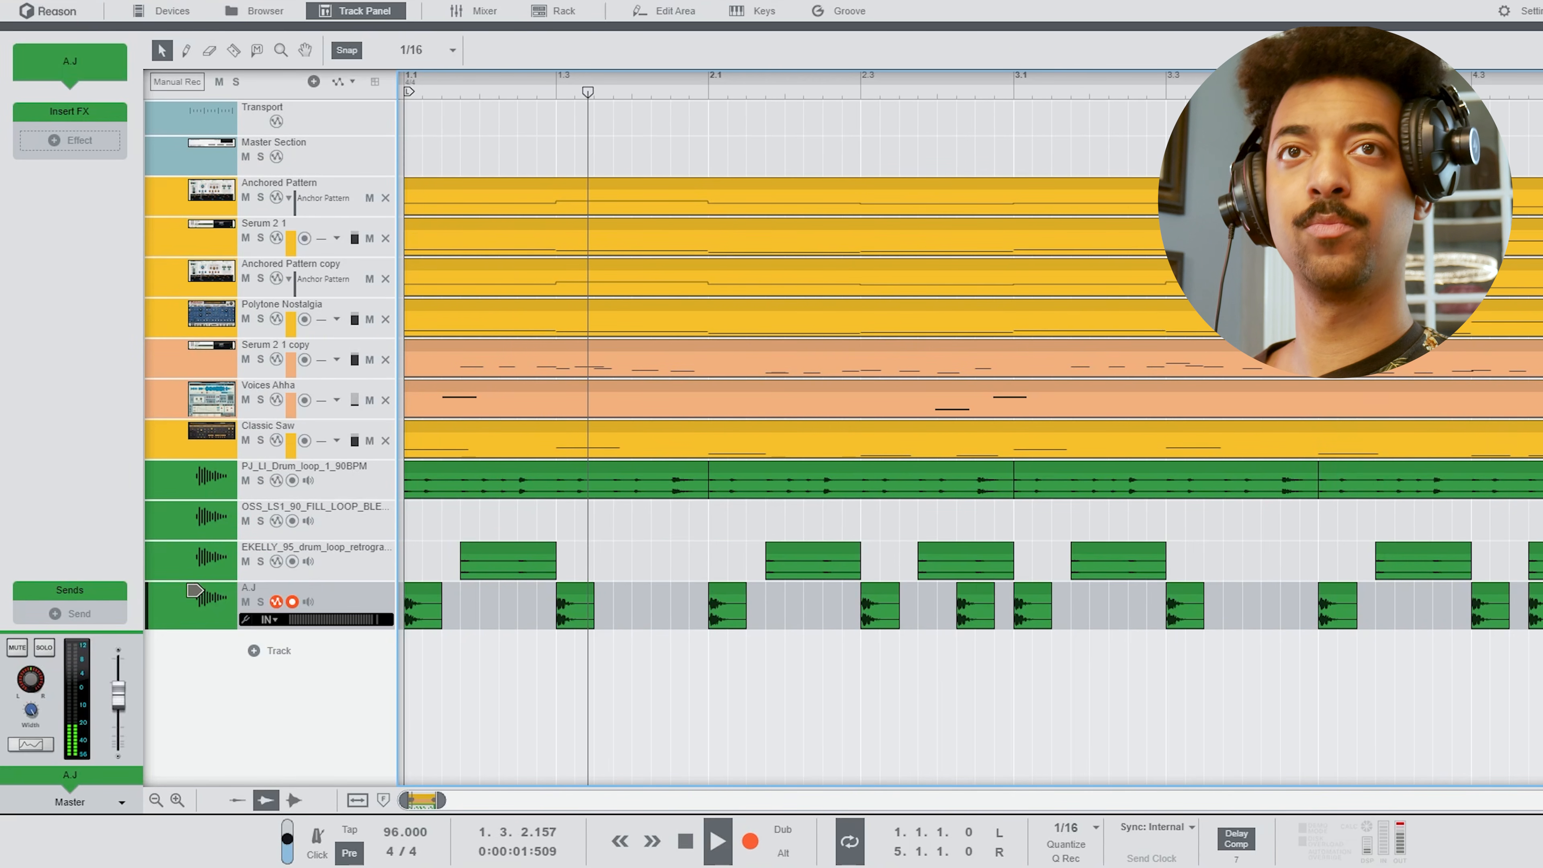
{"action": "mouse_move", "coordinate": [1542, 74]}
{"action": "left_mouse_down"}
{"action": "mouse_move", "coordinate": [1507, 152]}
{"action": "mouse_move", "coordinate": [1507, 109]}
{"action": "mouse_move", "coordinate": [1541, 74]}
{"action": "left_mouse_up"}
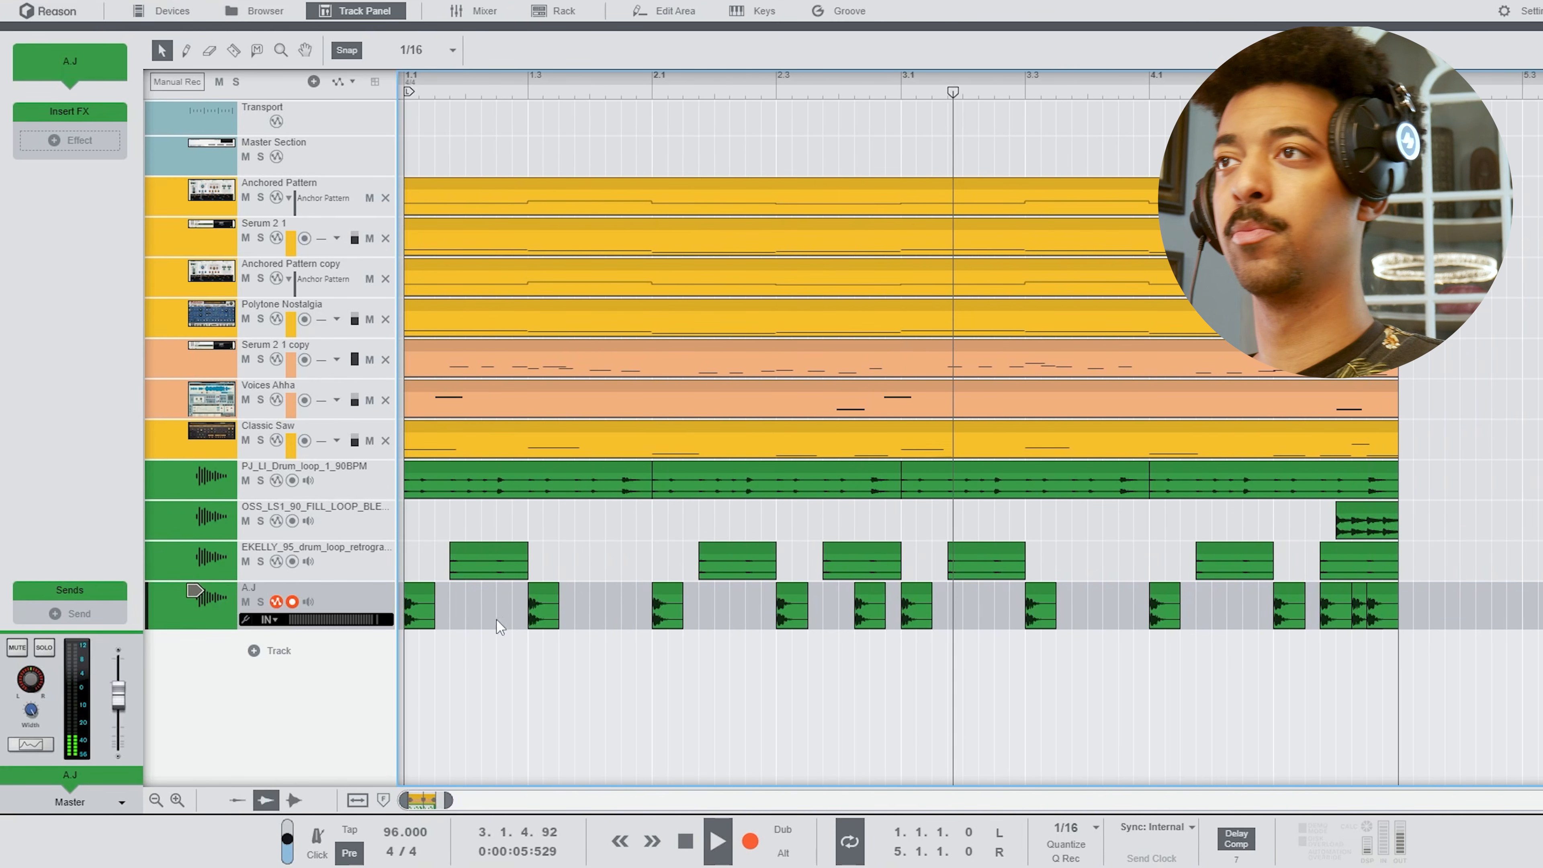
Add two RV7000 MkII Reverb send effects from the PJ_LI drum loop track.
{"action": "left_click", "coordinate": [345, 593]}
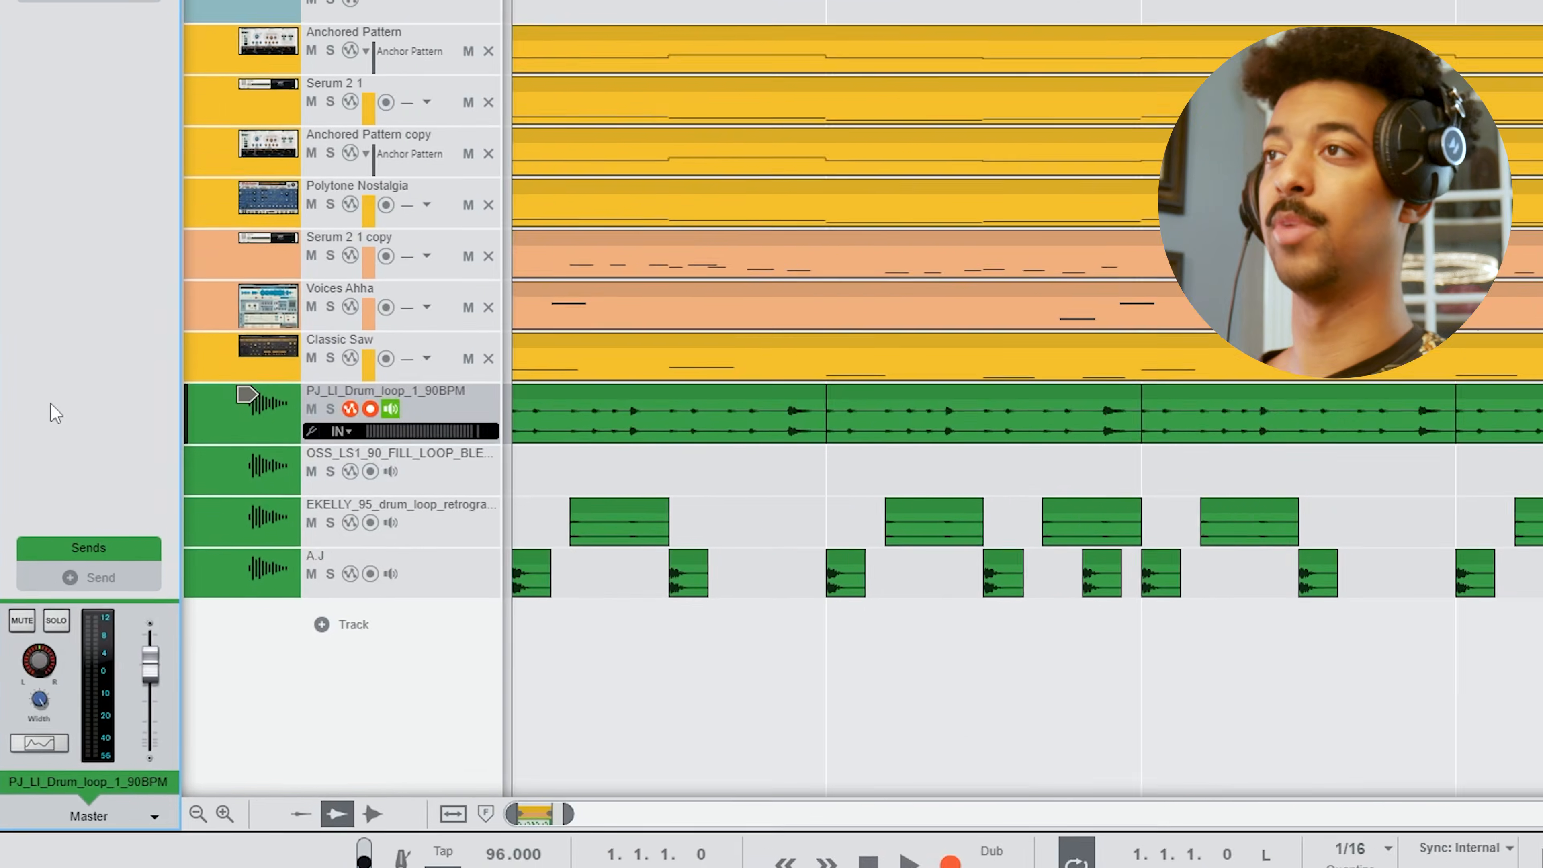
{"action": "left_click", "coordinate": [68, 615]}
{"action": "mouse_move", "coordinate": [143, 652]}
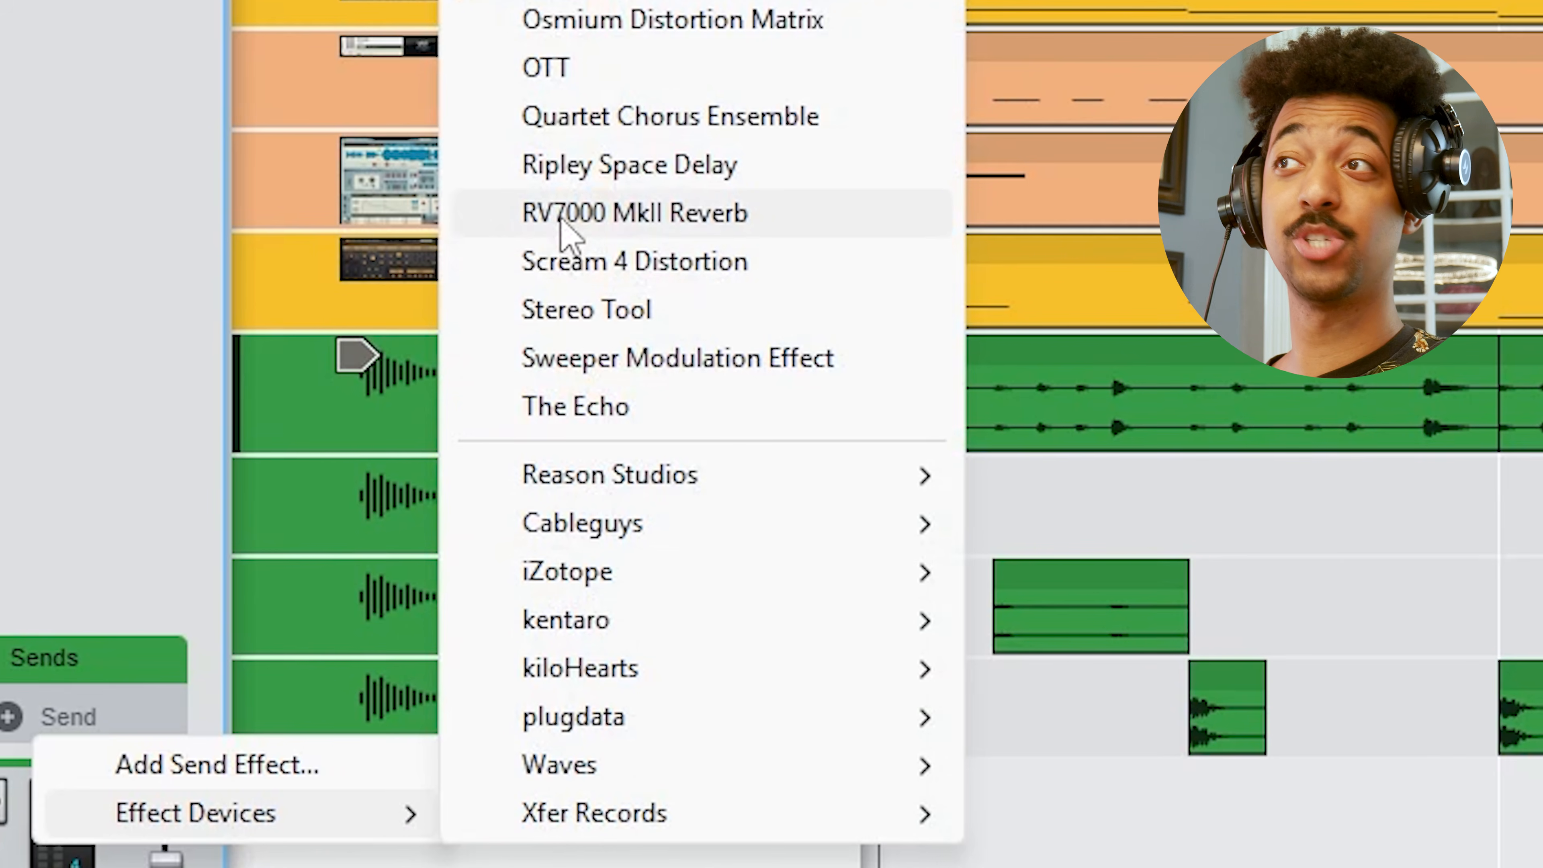
{"action": "left_click", "coordinate": [468, 216]}
{"action": "left_click", "coordinate": [53, 720]}
{"action": "left_click", "coordinate": [183, 729]}
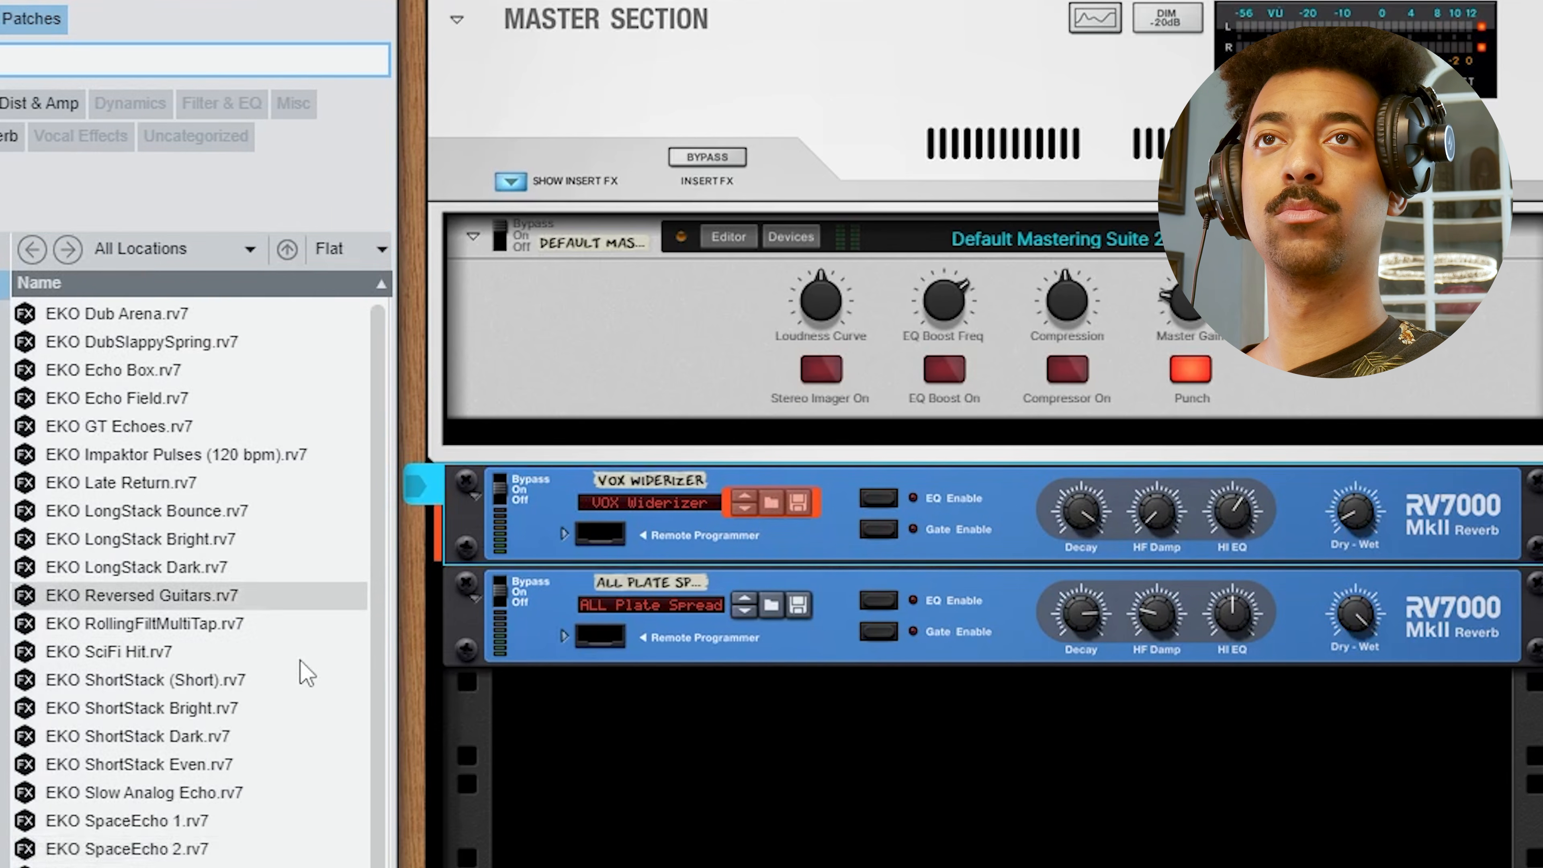
Load the DRM Controlled patch in the VOX Widerizer reverb, and adjust decay and dry-wet on both RV7000 units.
{"action": "left_click_drag", "start_coordinate": [378, 857], "coordinate": [393, 709]}
{"action": "double_click", "coordinate": [146, 684]}
{"action": "left_click_drag", "start_coordinate": [1081, 512], "coordinate": [1076, 551]}
{"action": "left_click_drag", "start_coordinate": [1357, 507], "coordinate": [1359, 513]}
{"action": "left_click_drag", "start_coordinate": [1356, 613], "coordinate": [1357, 714]}
{"action": "left_click_drag", "start_coordinate": [1081, 614], "coordinate": [1079, 677]}
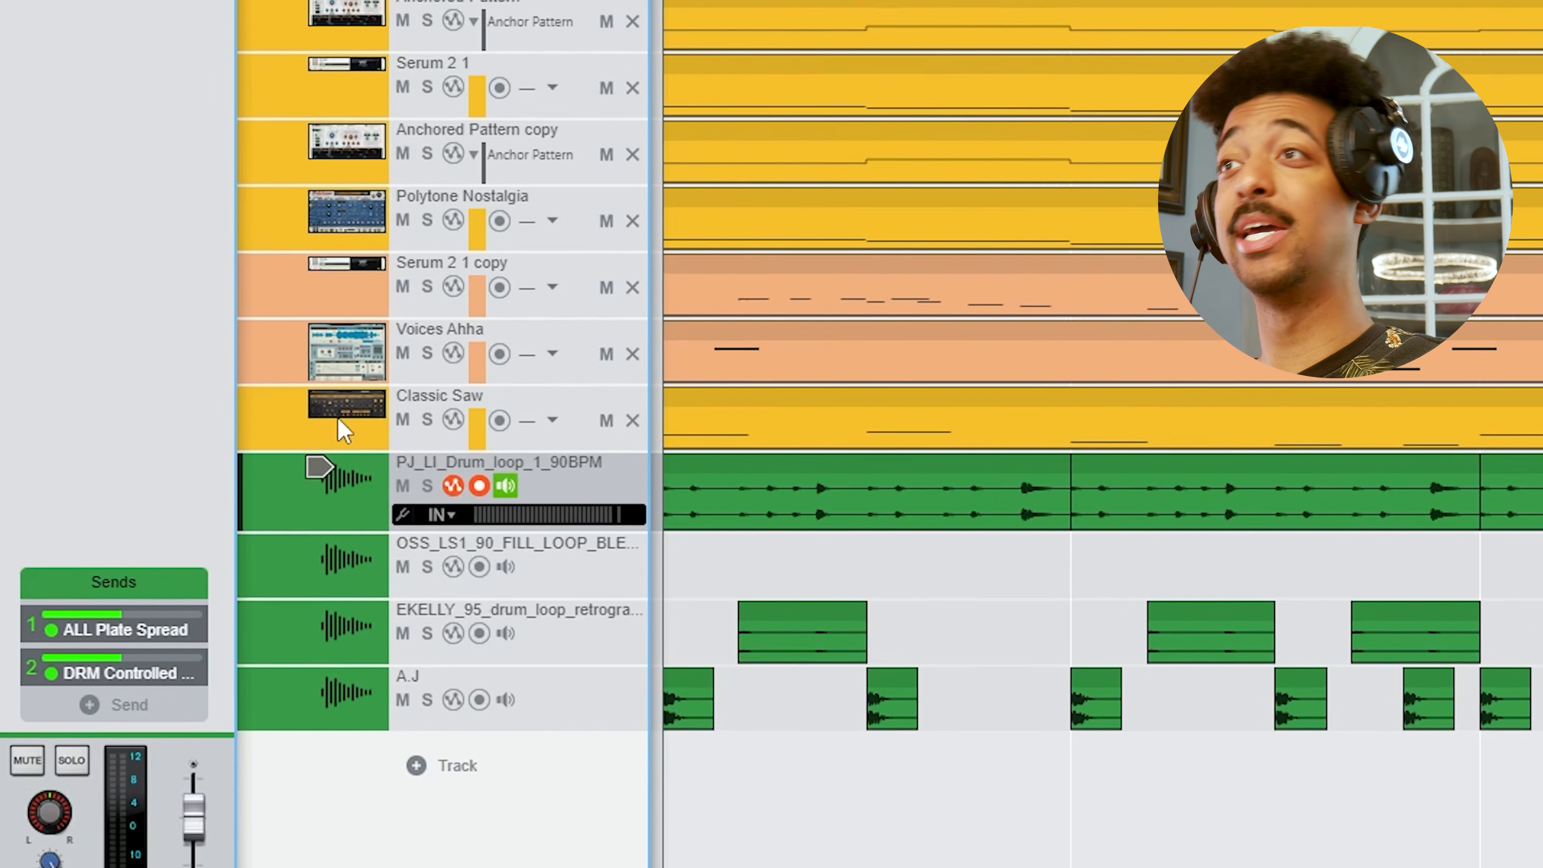
Compare the sends on the Classic Saw and PJ_LI drum loop tracks, switching the drum loop's ALL Plate Spread send off and back on.
{"action": "left_click", "coordinate": [206, 452]}
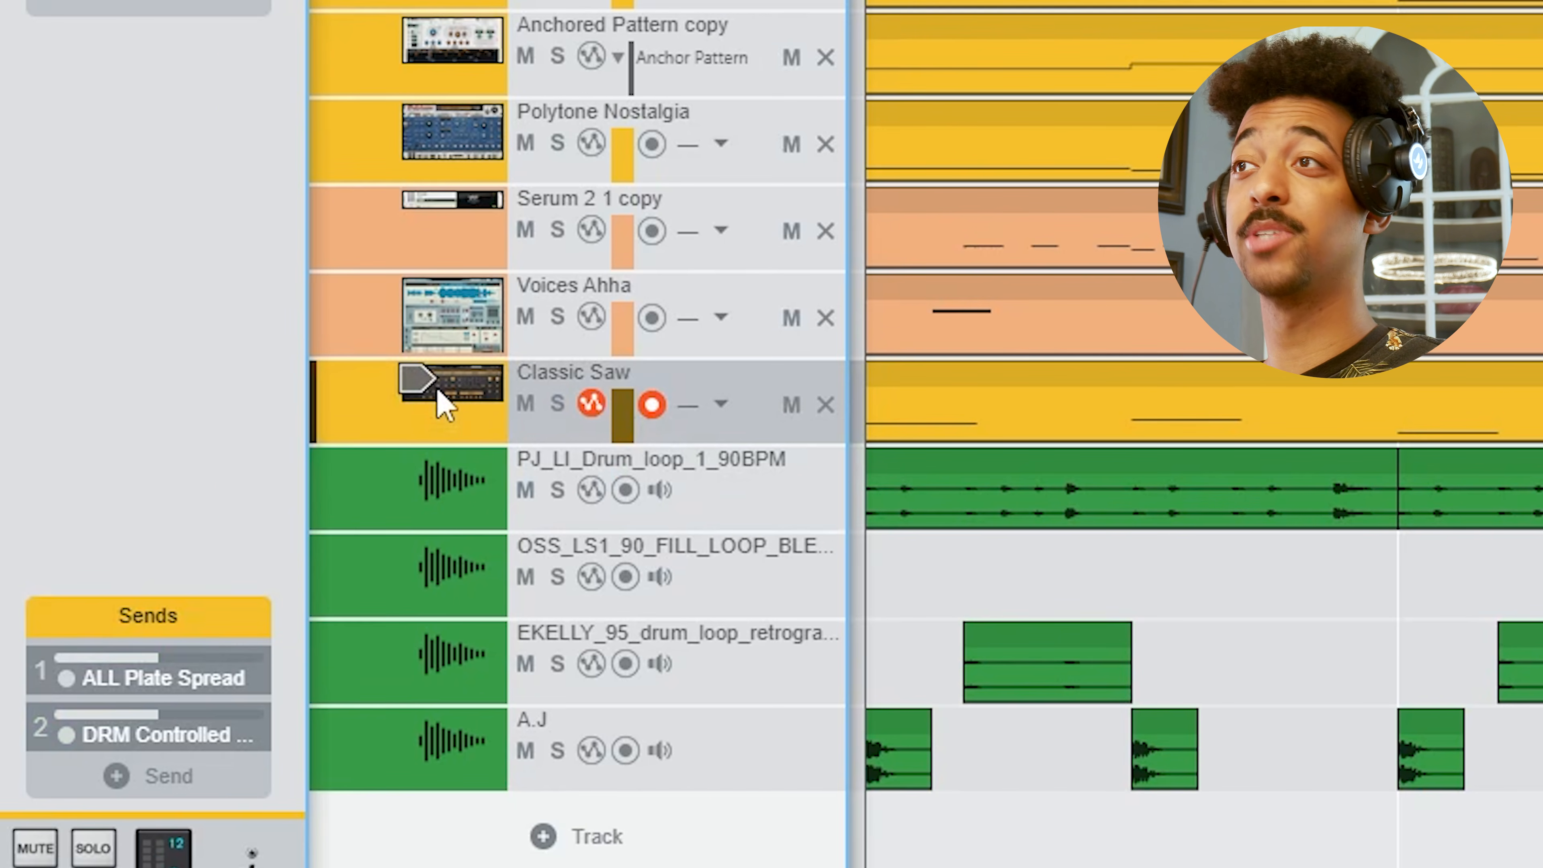
{"action": "left_click", "coordinate": [444, 514]}
{"action": "mouse_move", "coordinate": [89, 695]}
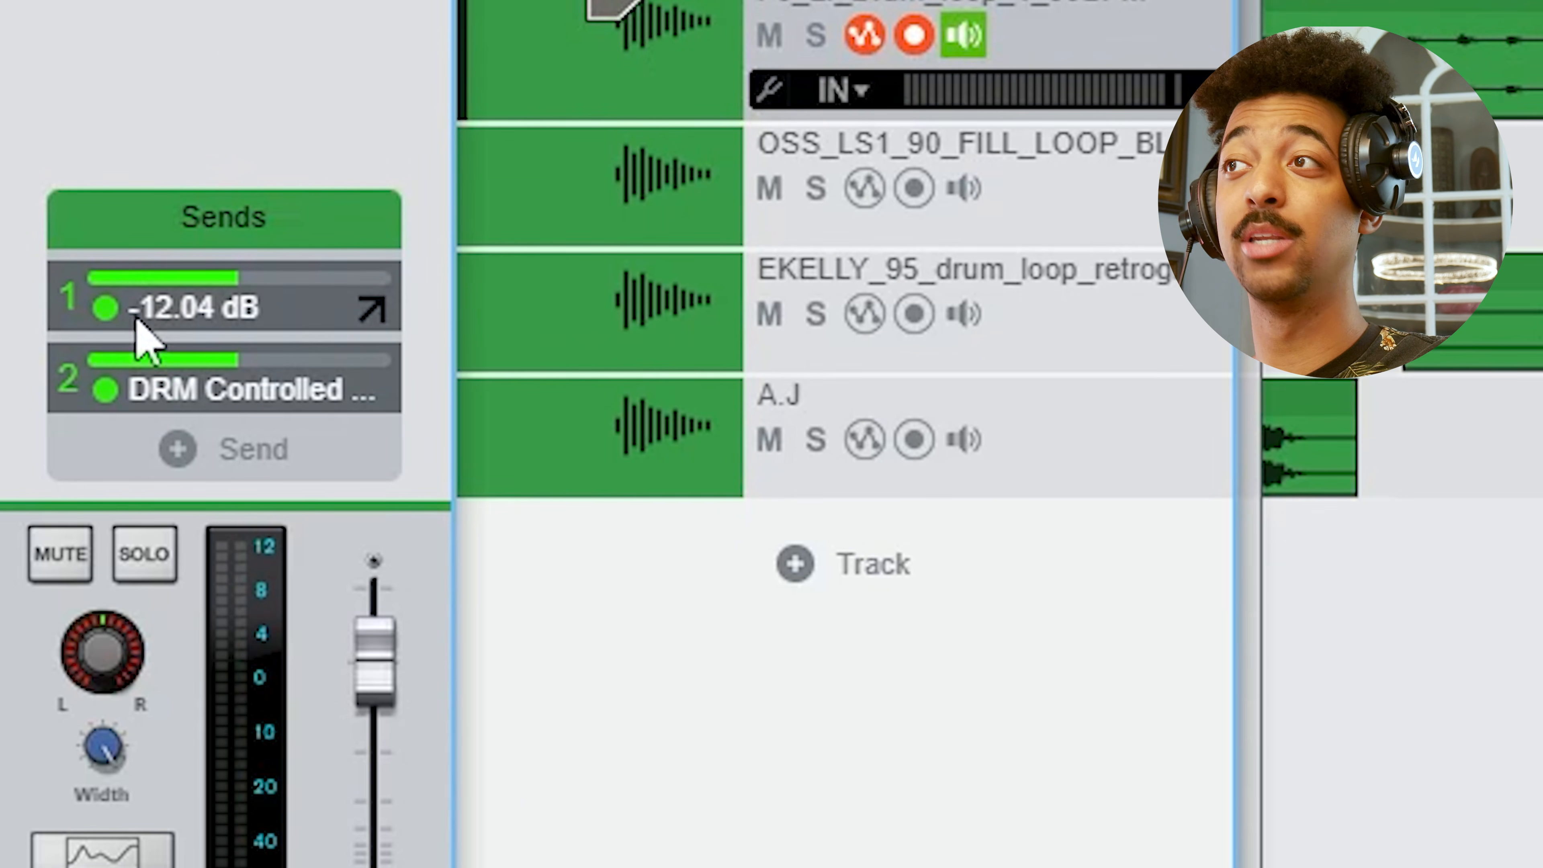
{"action": "left_click", "coordinate": [102, 322]}
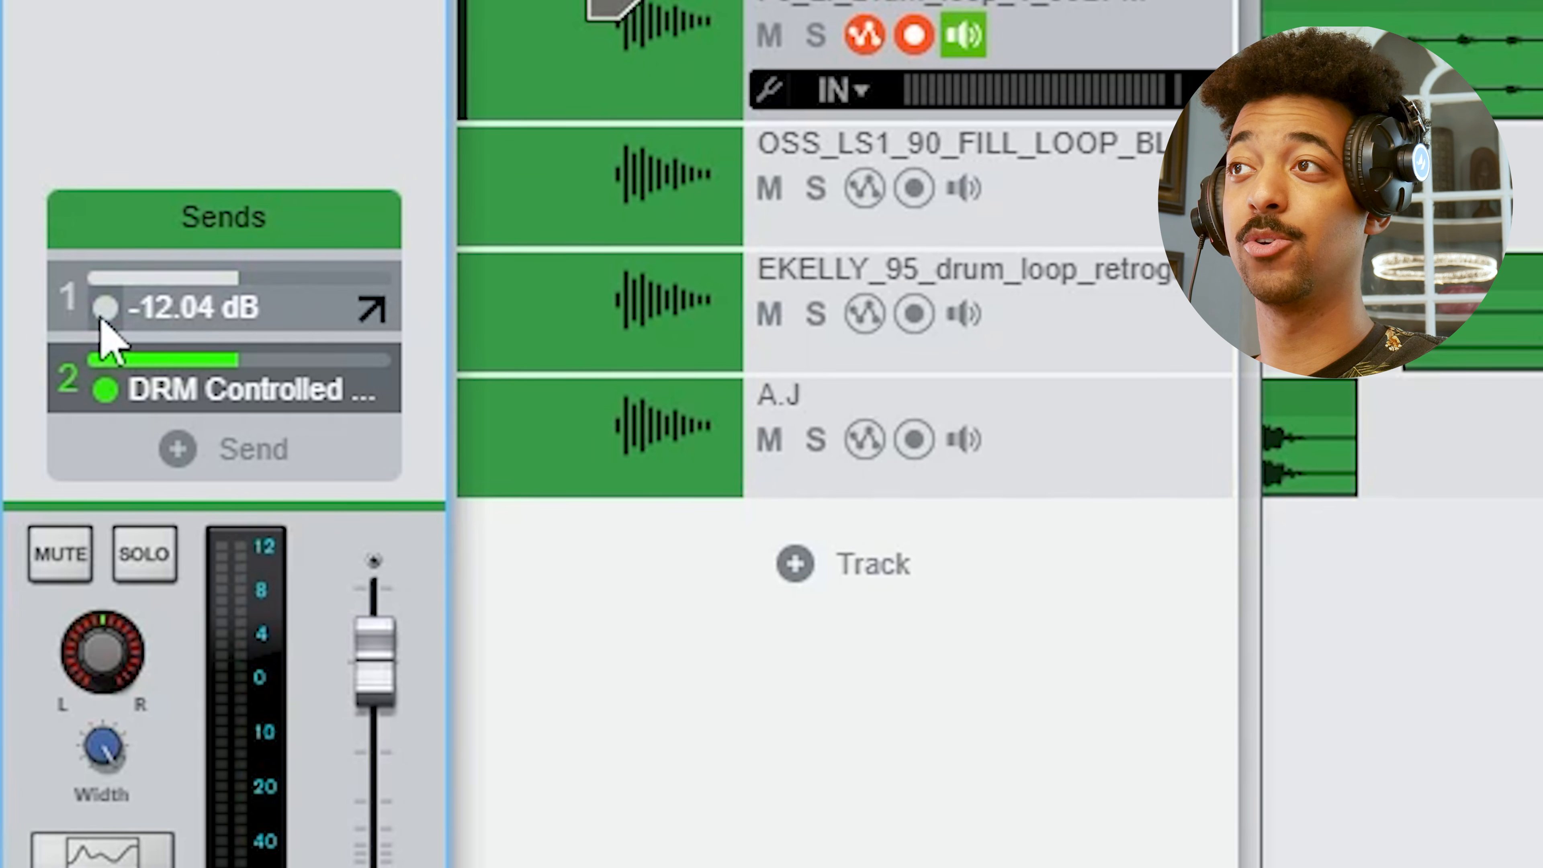
{"action": "left_click", "coordinate": [102, 322]}
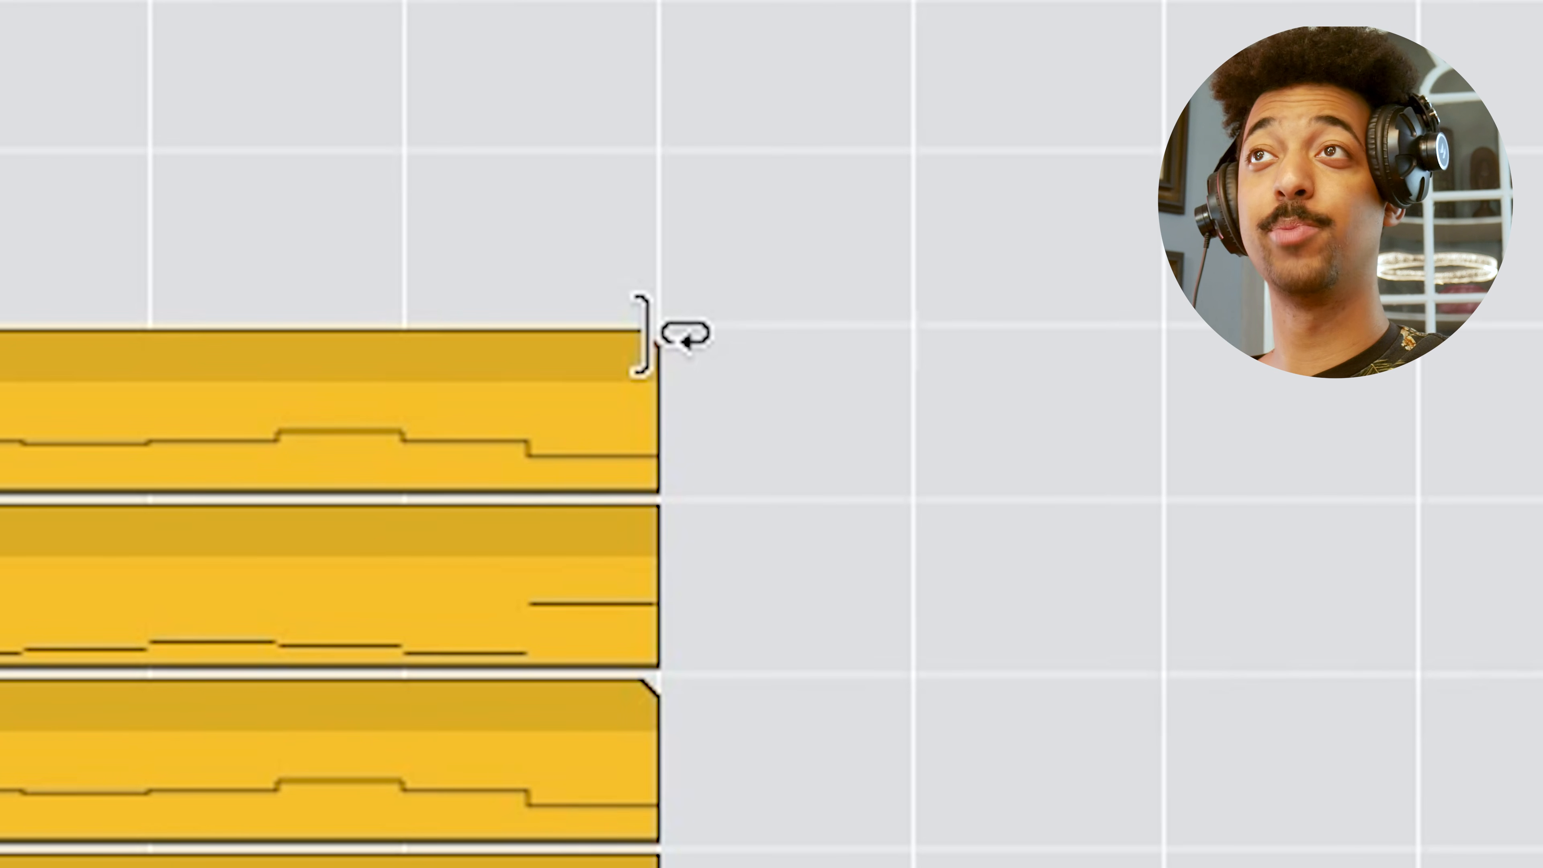
Try looping the Polytone Nostalgia, PJ_LI drum loop and Anchored Pattern clips out past their original four bars.
{"action": "left_click_drag", "start_coordinate": [642, 335], "coordinate": [961, 285]}
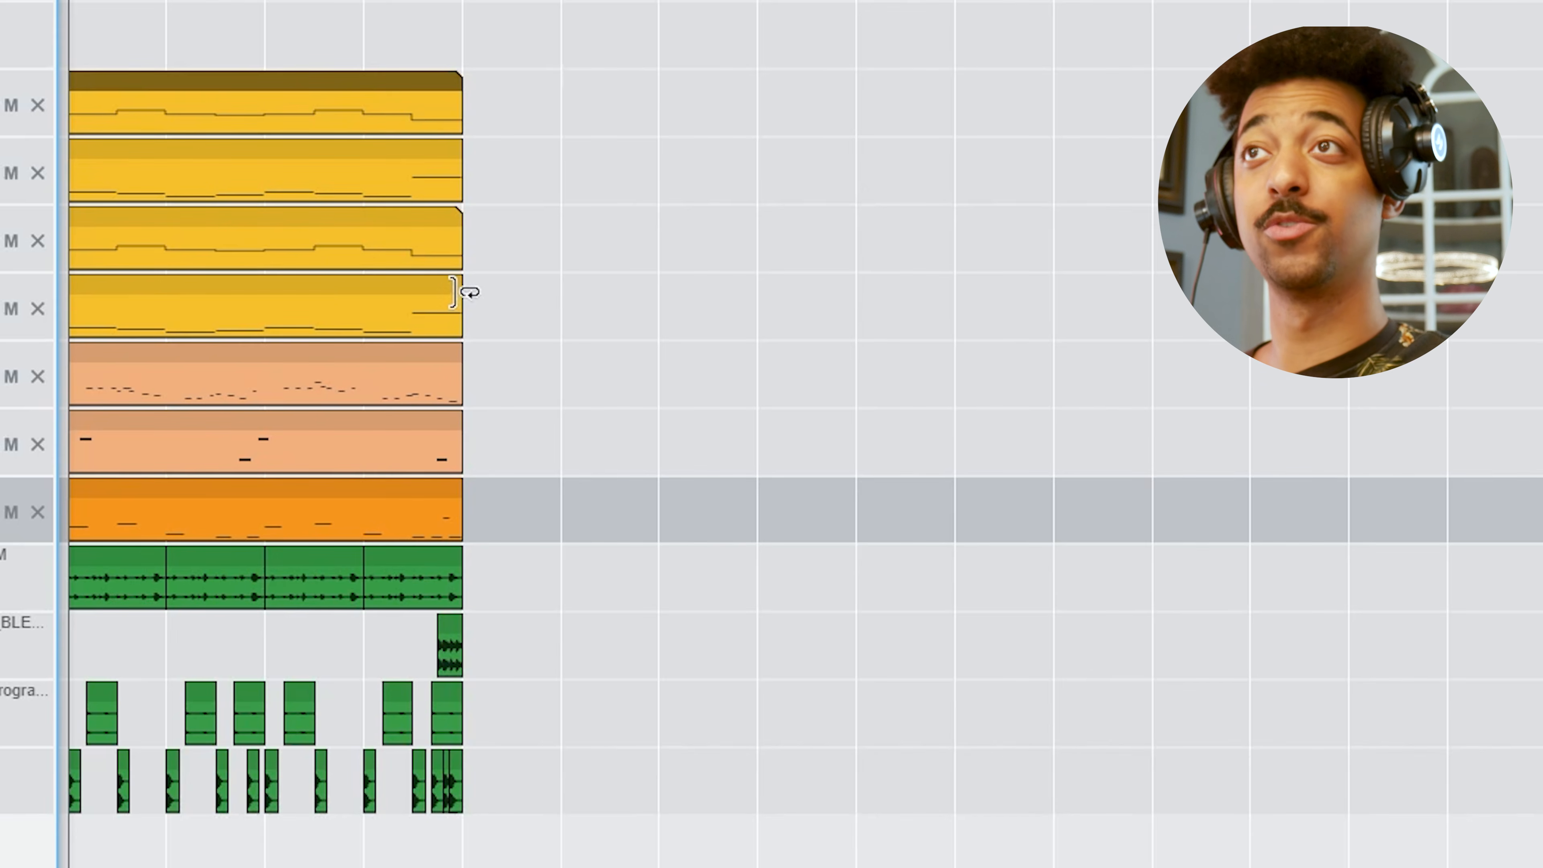
{"action": "left_click_drag", "start_coordinate": [465, 285], "coordinate": [1502, 259]}
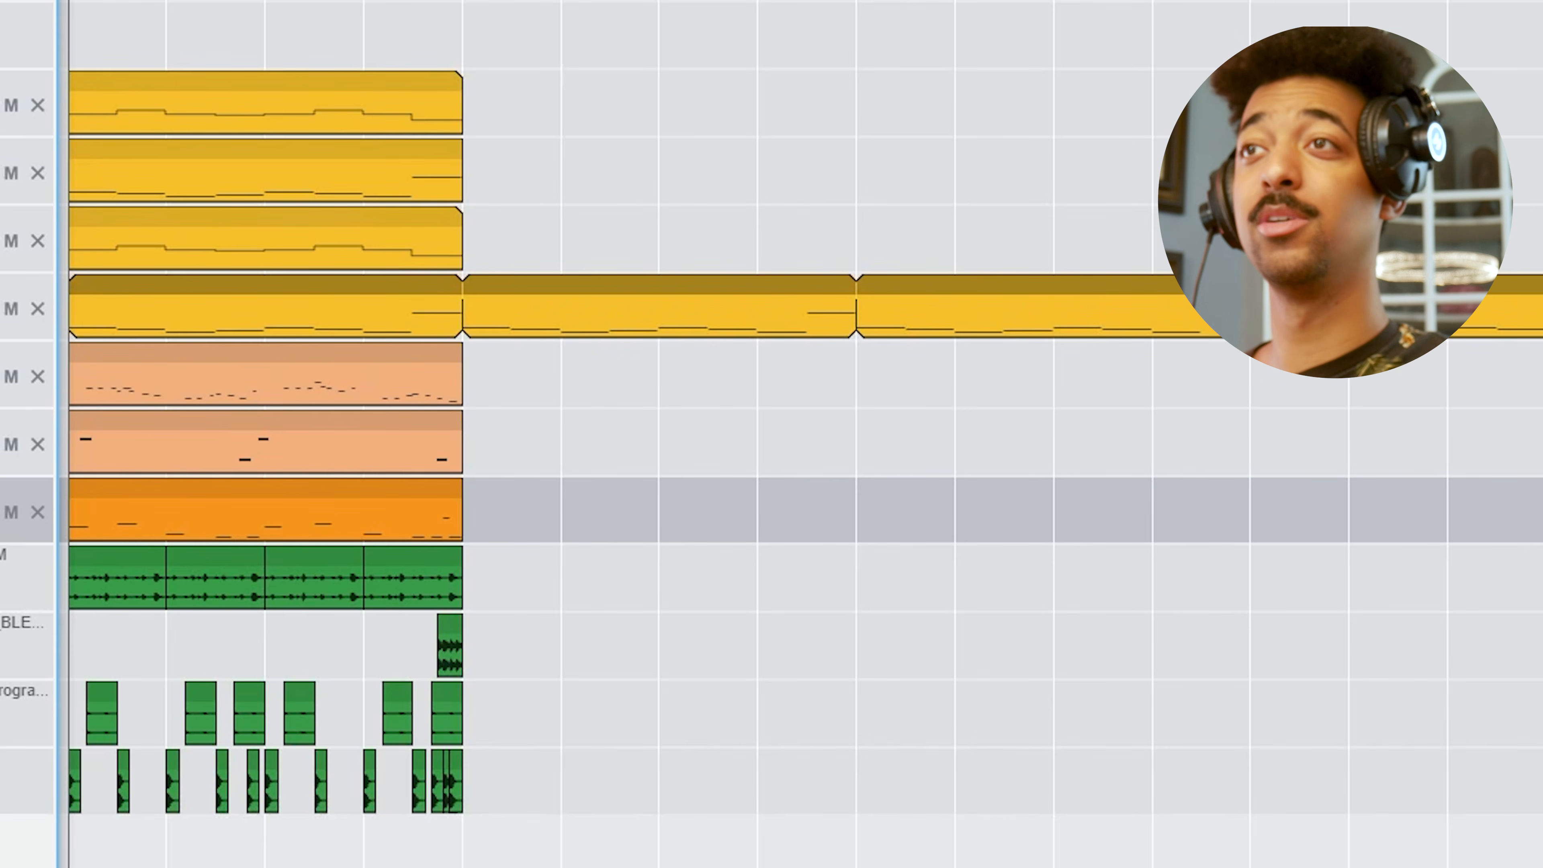
{"action": "left_click_drag", "start_coordinate": [461, 556], "coordinate": [1202, 508]}
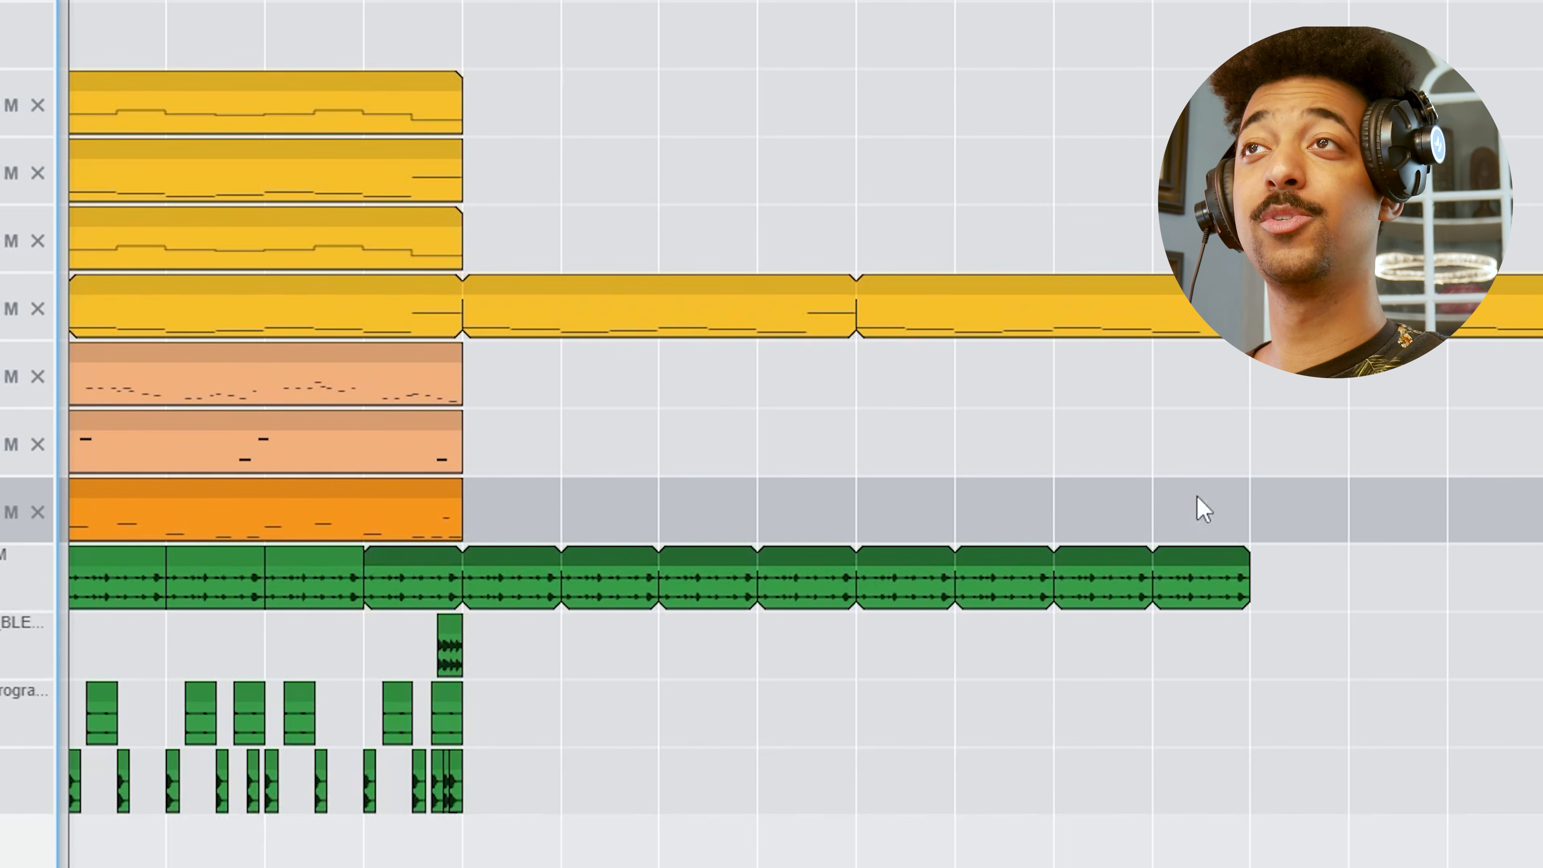
{"action": "left_click_drag", "start_coordinate": [462, 88], "coordinate": [1276, 91]}
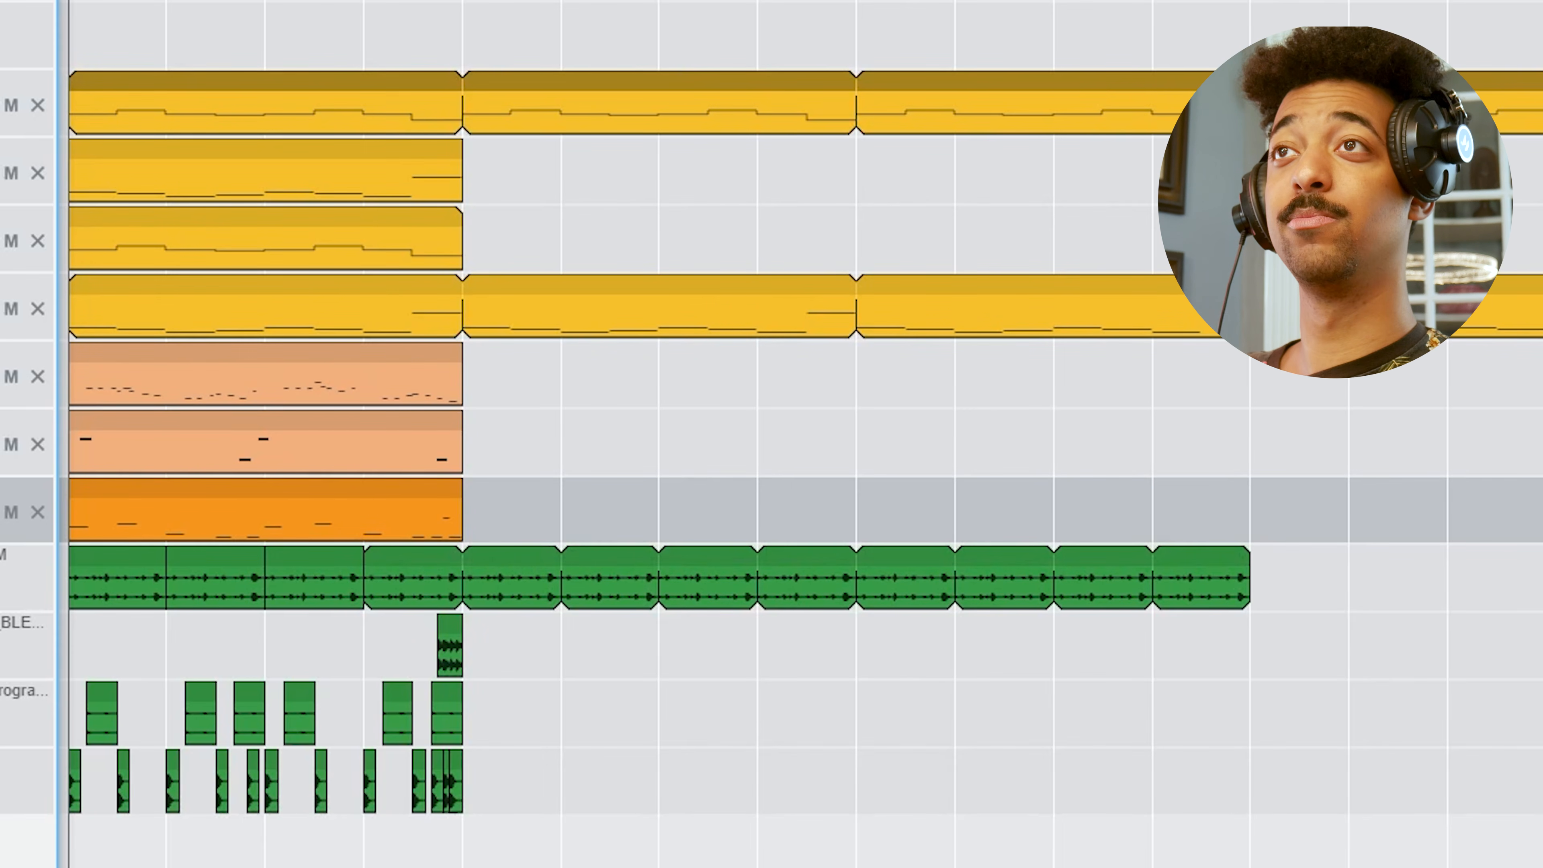
Move the Anchored Pattern and Serum 2 1 clips to bar 5, and the countermelody, bass and drum clips to bar 12.
{"action": "left_click_drag", "start_coordinate": [757, 622], "coordinate": [661, 355]}
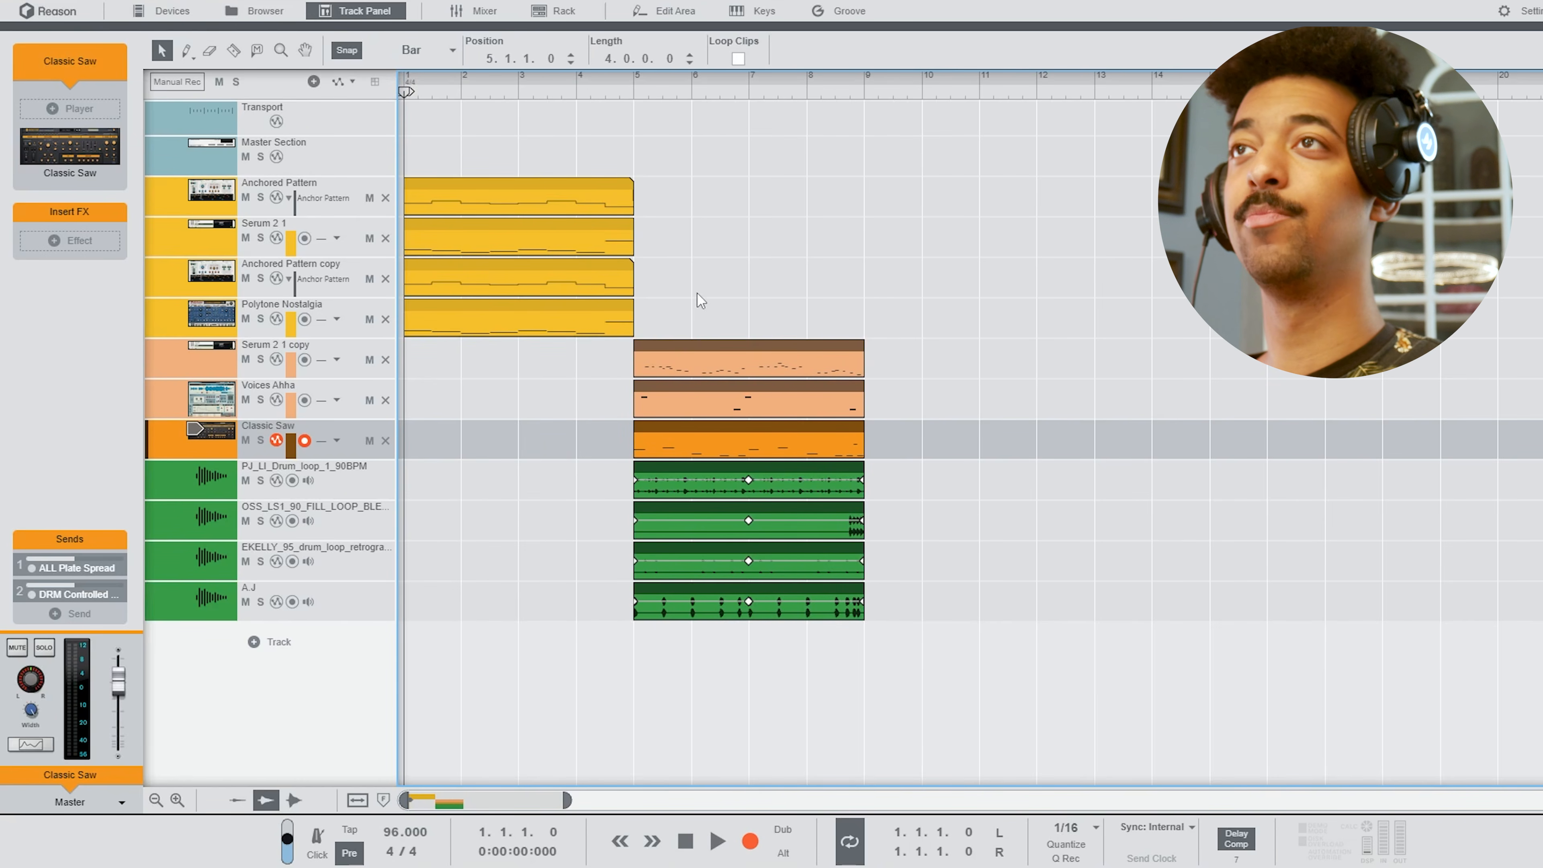
{"action": "left_click_drag", "start_coordinate": [680, 201], "coordinate": [724, 232]}
{"action": "left_click_drag", "start_coordinate": [939, 608], "coordinate": [1095, 395]}
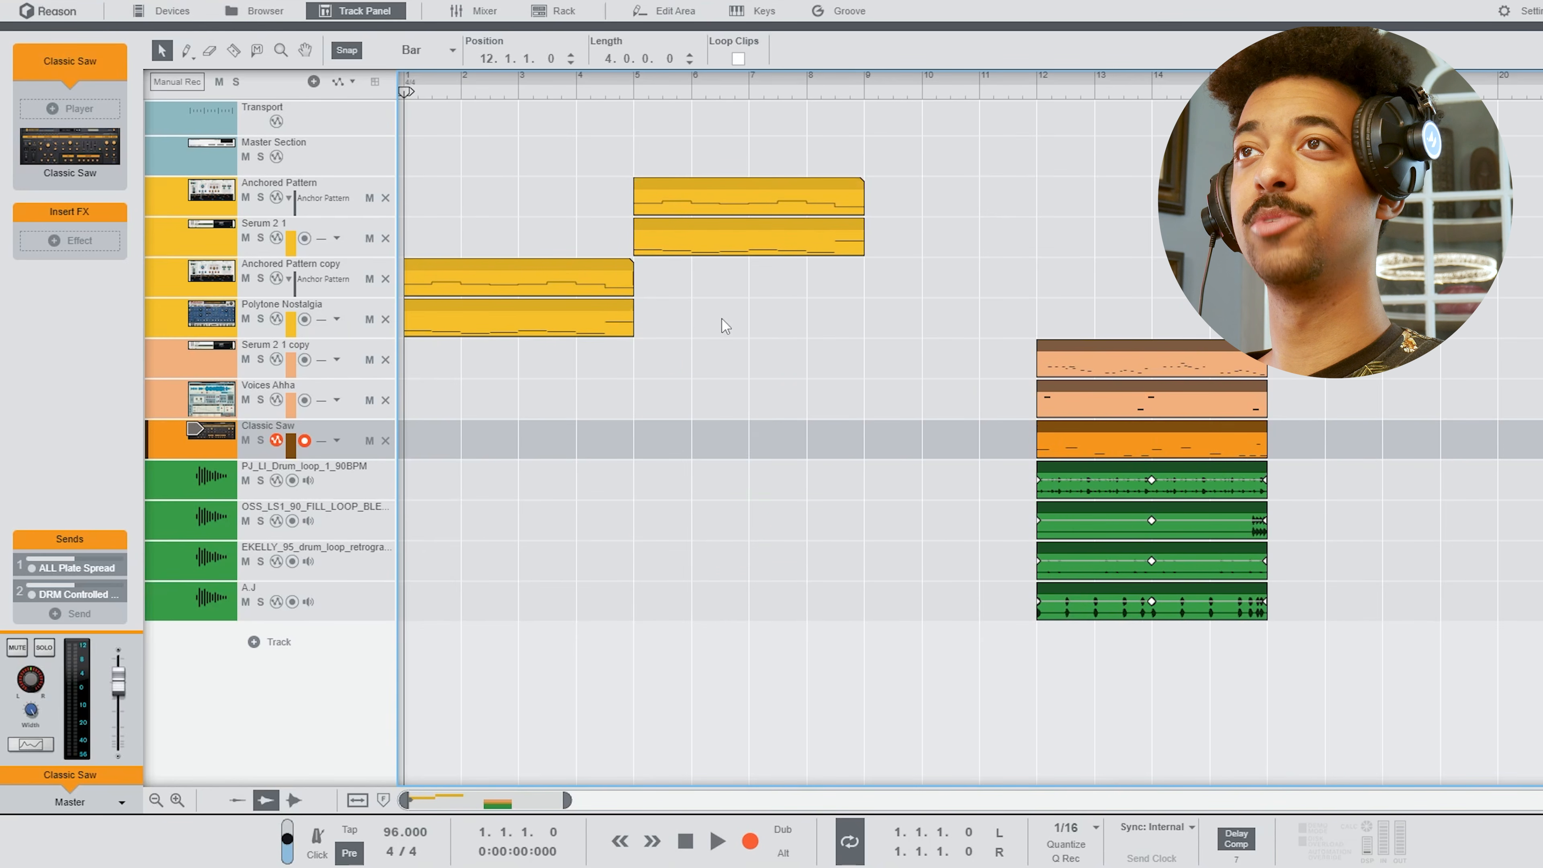
Loop all four yellow synth clips through to bar 13.
{"action": "left_click_drag", "start_coordinate": [680, 333], "coordinate": [845, 266]}
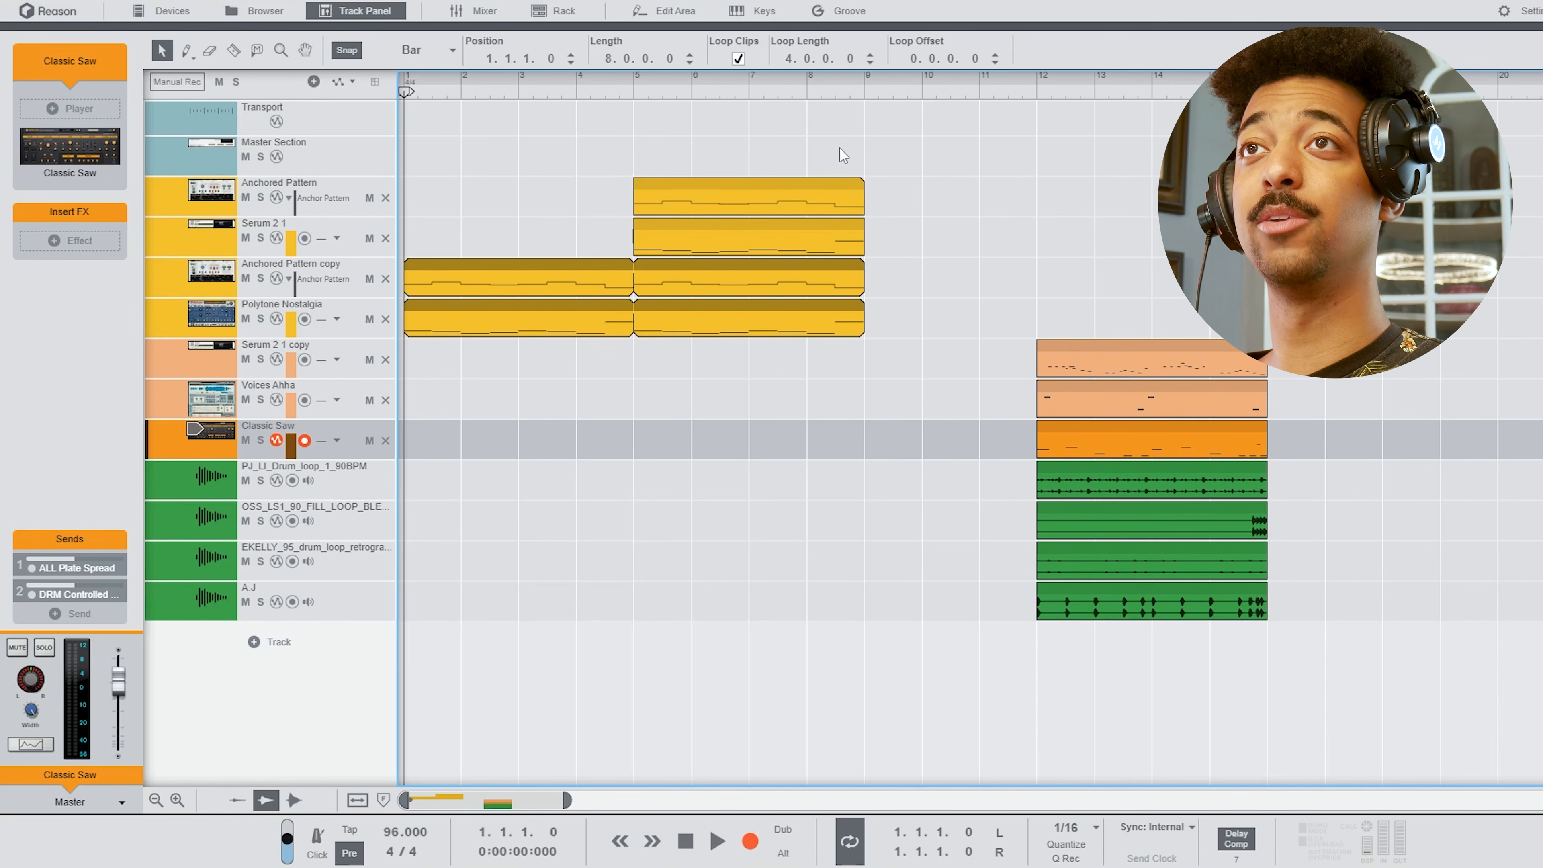
{"action": "left_click_drag", "start_coordinate": [815, 83], "coordinate": [795, 55]}
{"action": "left_click_drag", "start_coordinate": [741, 321], "coordinate": [825, 186]}
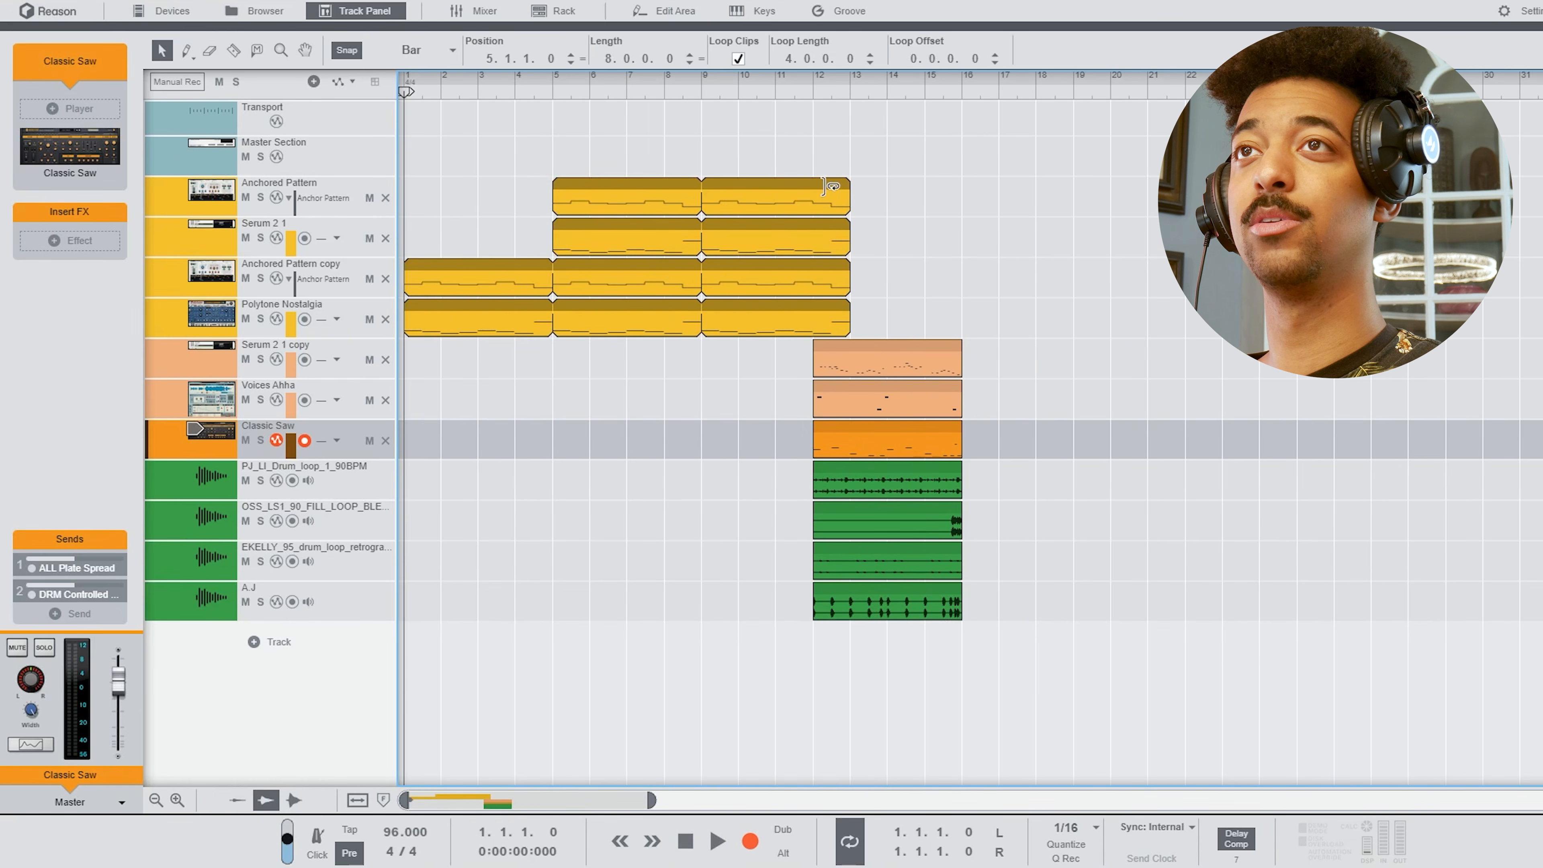
Arrange the Serum 2 1 copy clip at bars 9 and 17, Voices Ahha at bar 17, and the bass and drum clips at bar 13.
{"action": "left_click_drag", "start_coordinate": [876, 359], "coordinate": [869, 611]}
{"action": "left_click_drag", "start_coordinate": [840, 408], "coordinate": [906, 415]}
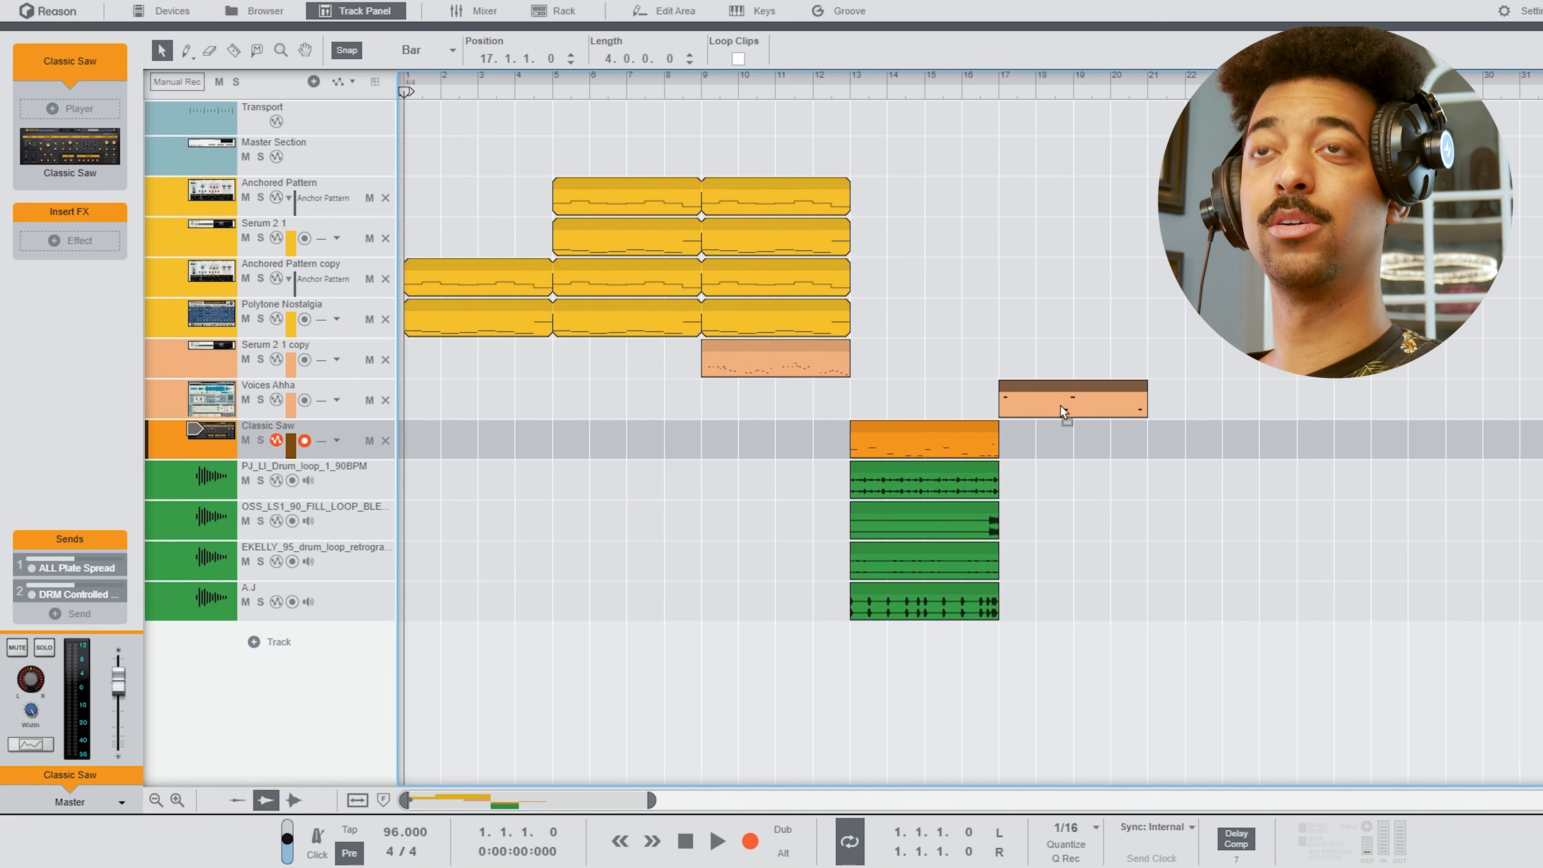
{"action": "left_click", "coordinate": [912, 358]}
{"action": "left_click_drag", "start_coordinate": [720, 363], "coordinate": [904, 356]}
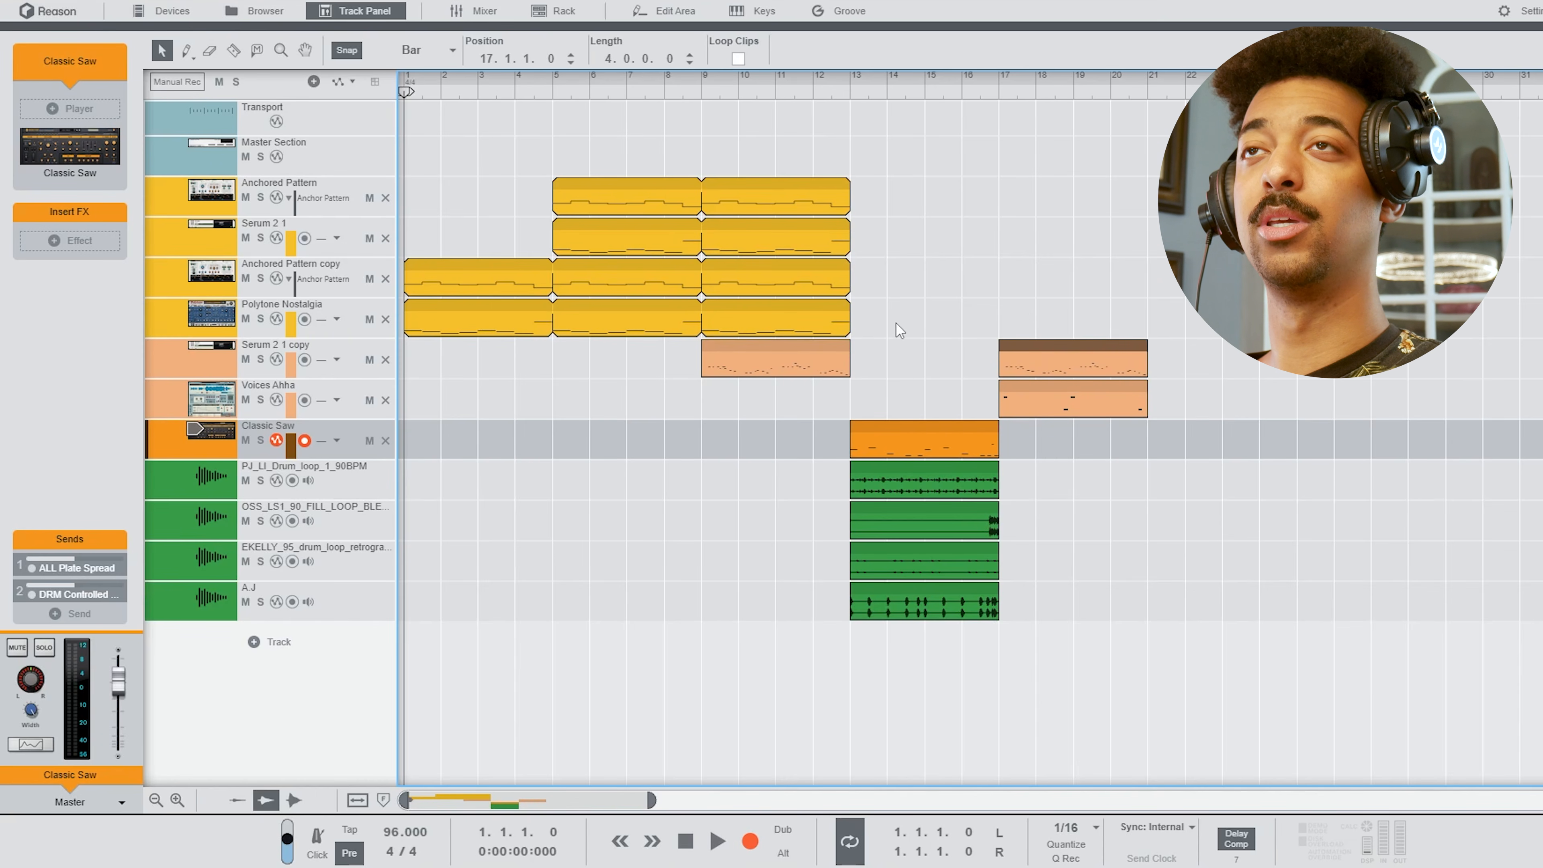
Loop the four yellow synth clips, the Classic Saw clip and the drum clips through to bar 25.
{"action": "left_click_drag", "start_coordinate": [895, 322], "coordinate": [1242, 185]}
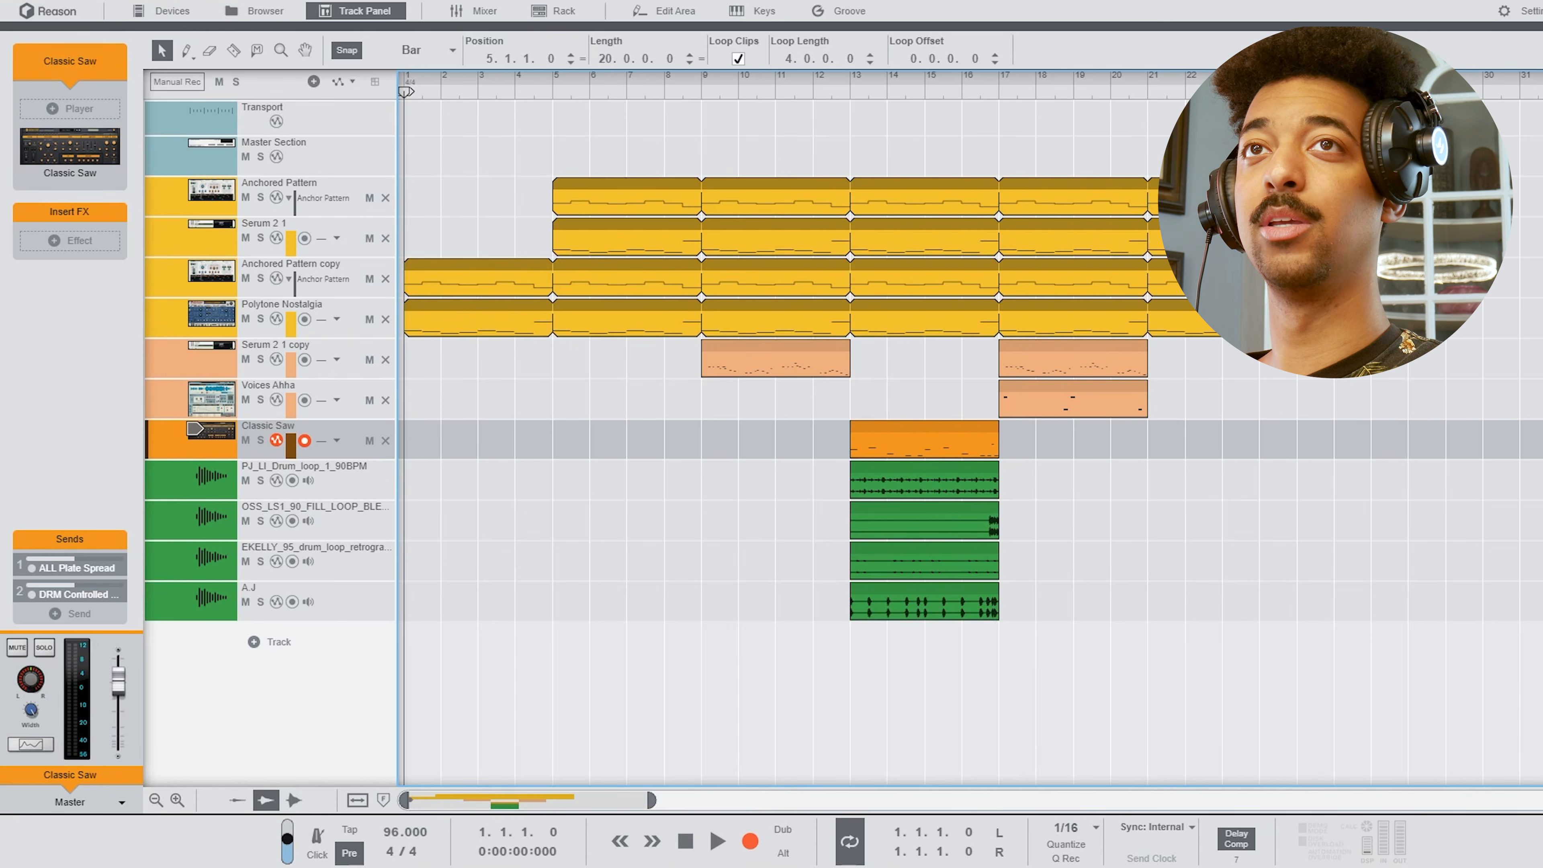
{"action": "left_click_drag", "start_coordinate": [1070, 634], "coordinate": [1297, 424]}
{"action": "left_click", "coordinate": [690, 613]}
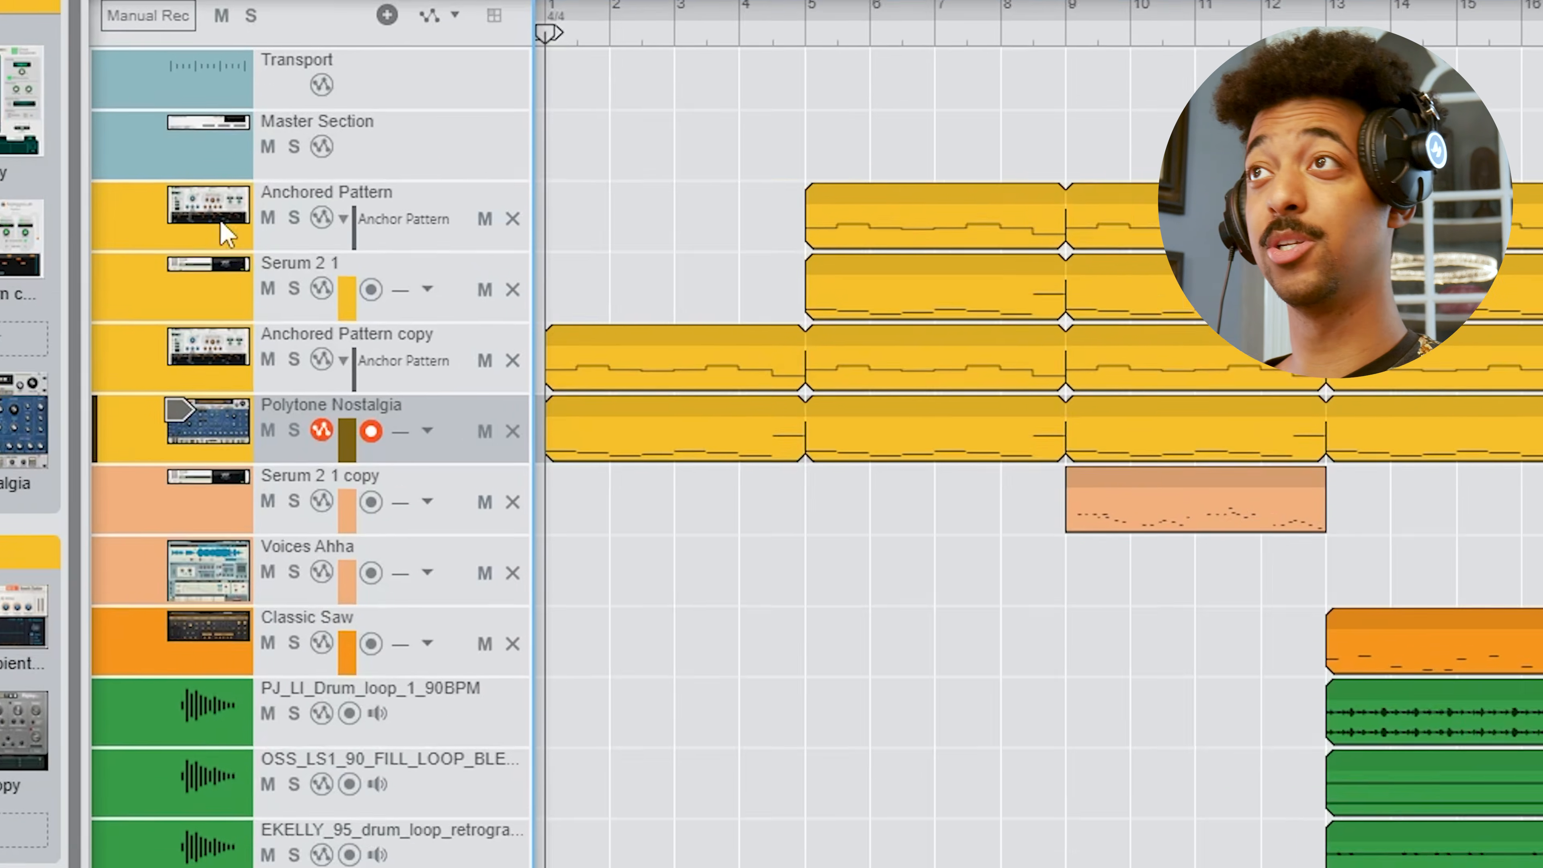
Group the four tracks from Anchored Pattern to Polytone Nostalgia in a new collapsed track folder named Arp Synths.
{"action": "left_click", "coordinate": [218, 205]}
{"action": "left_click", "coordinate": [217, 314], "text": "shift"}
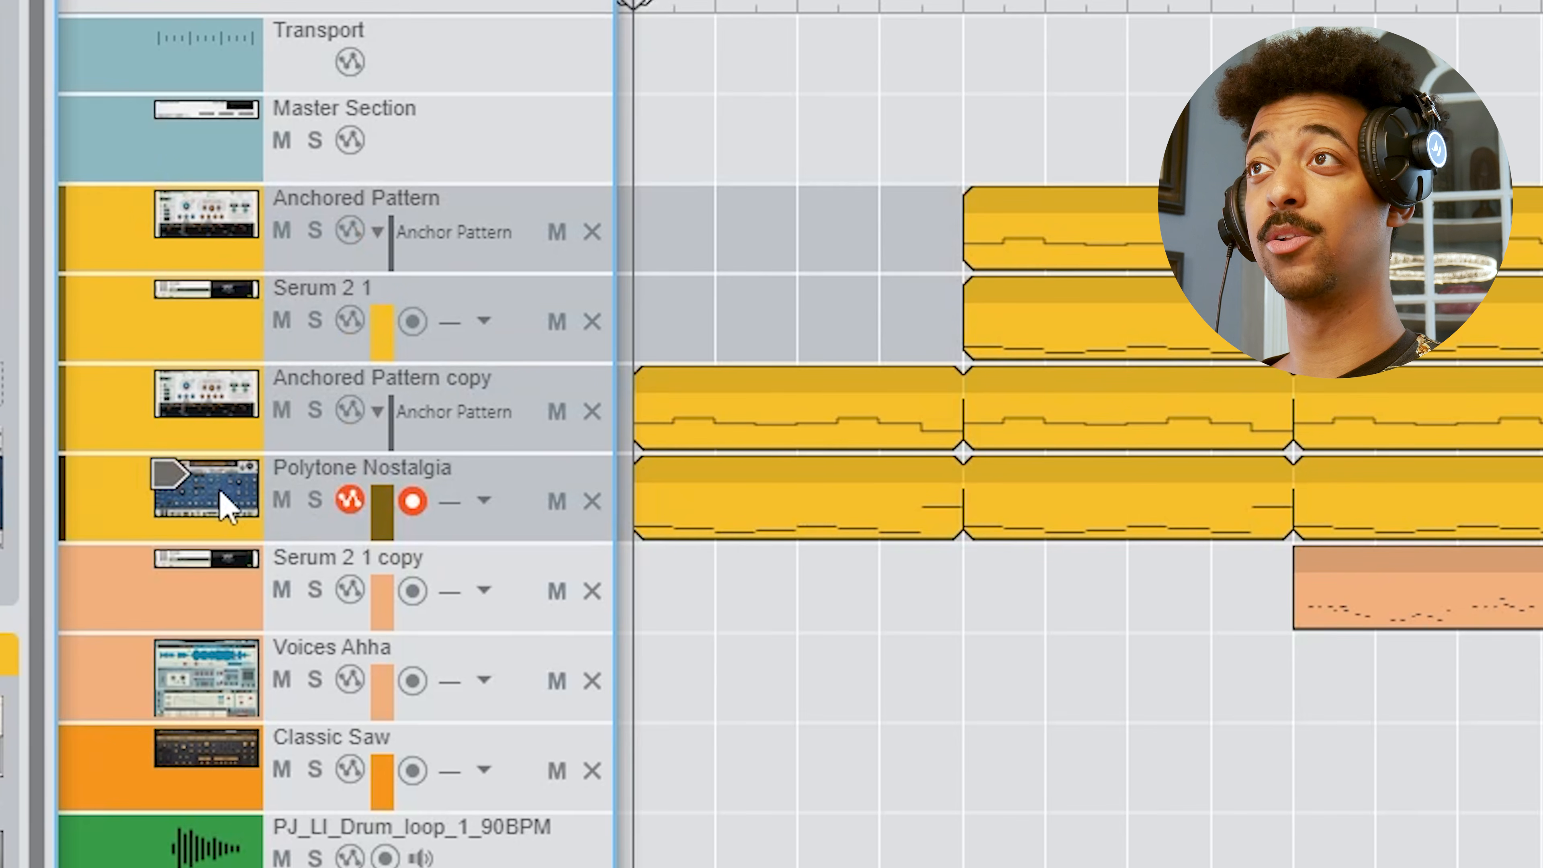
{"action": "right_click", "coordinate": [226, 505]}
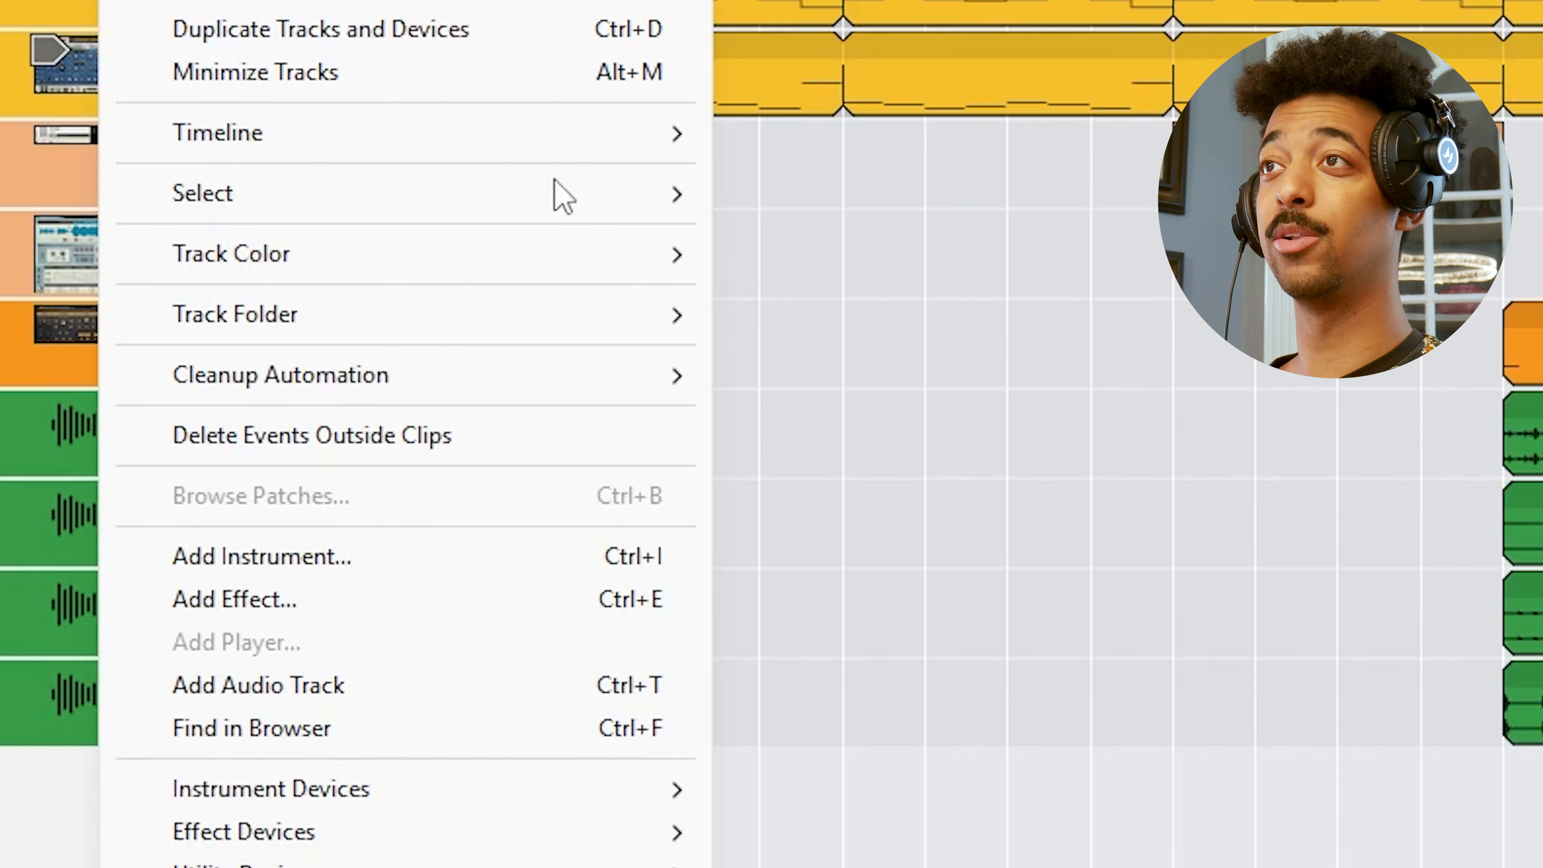
{"action": "mouse_move", "coordinate": [671, 310]}
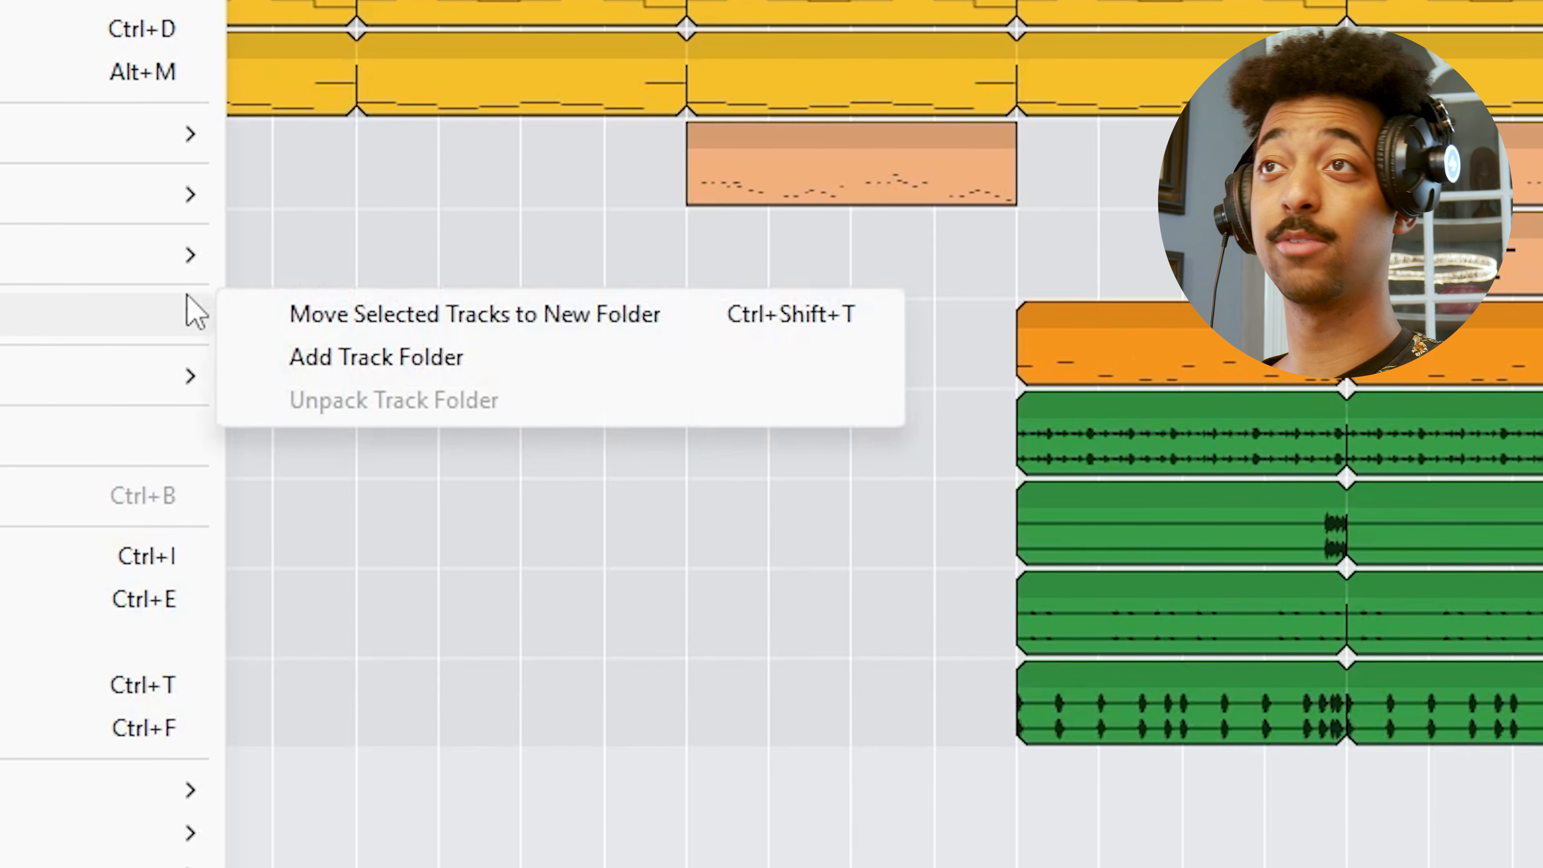
{"action": "left_click", "coordinate": [337, 329]}
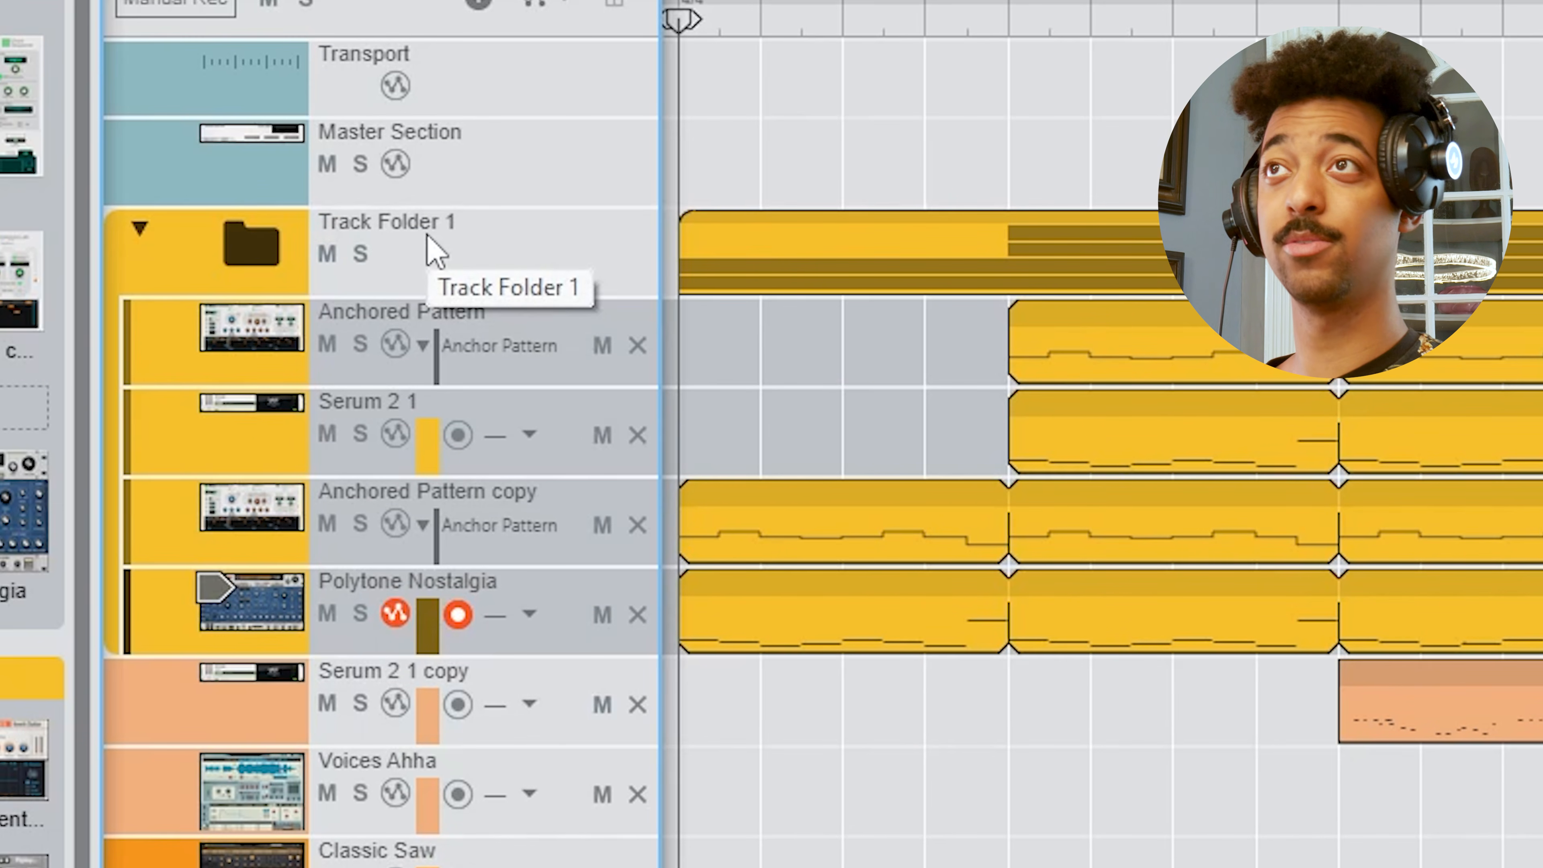
{"action": "left_click", "coordinate": [140, 229]}
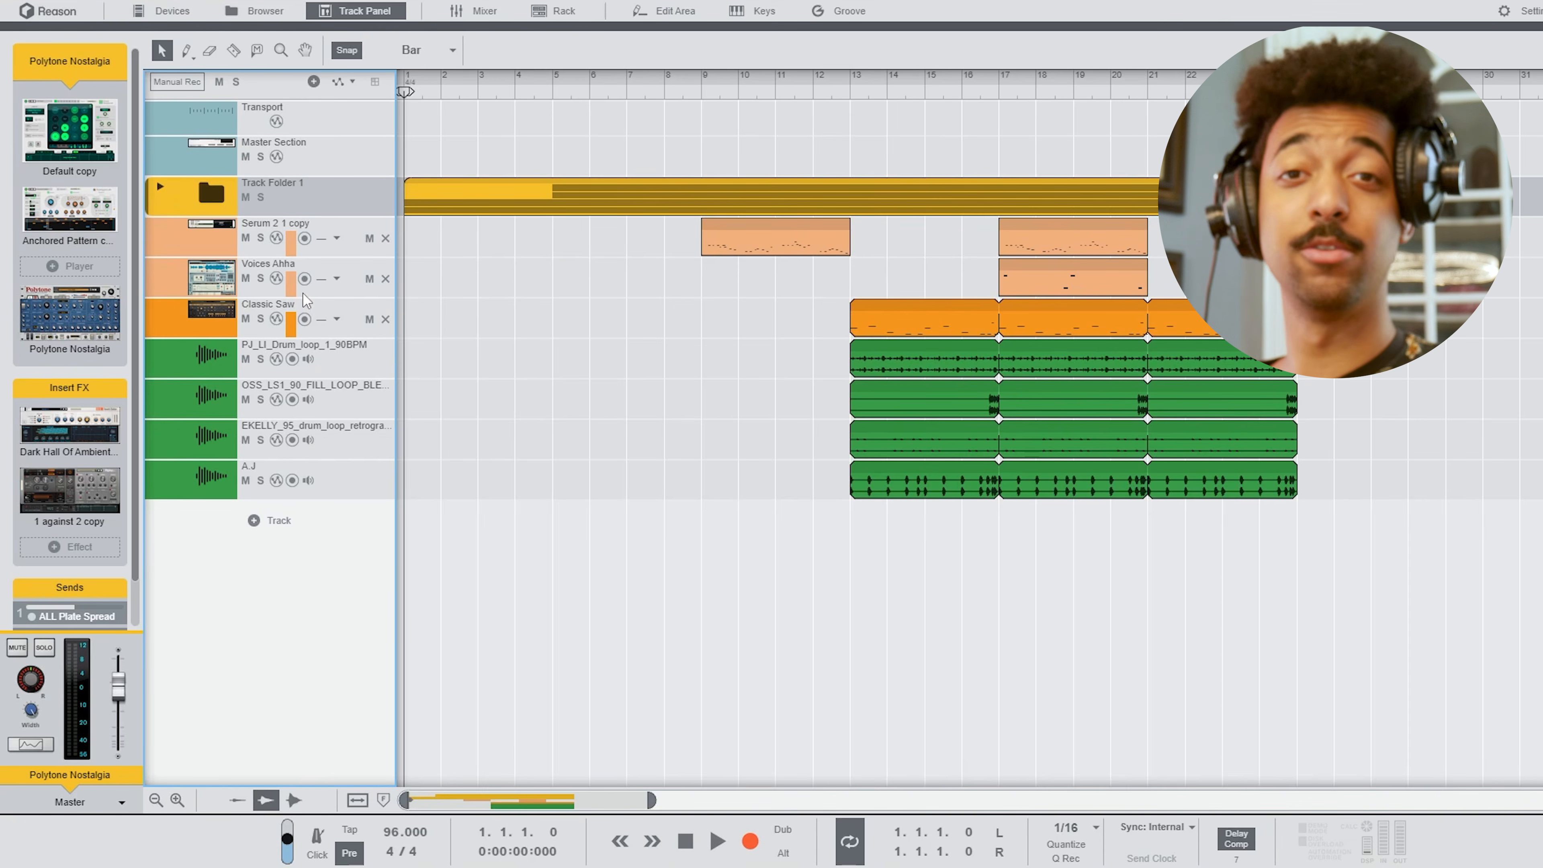
{"action": "double_click", "coordinate": [306, 184]}
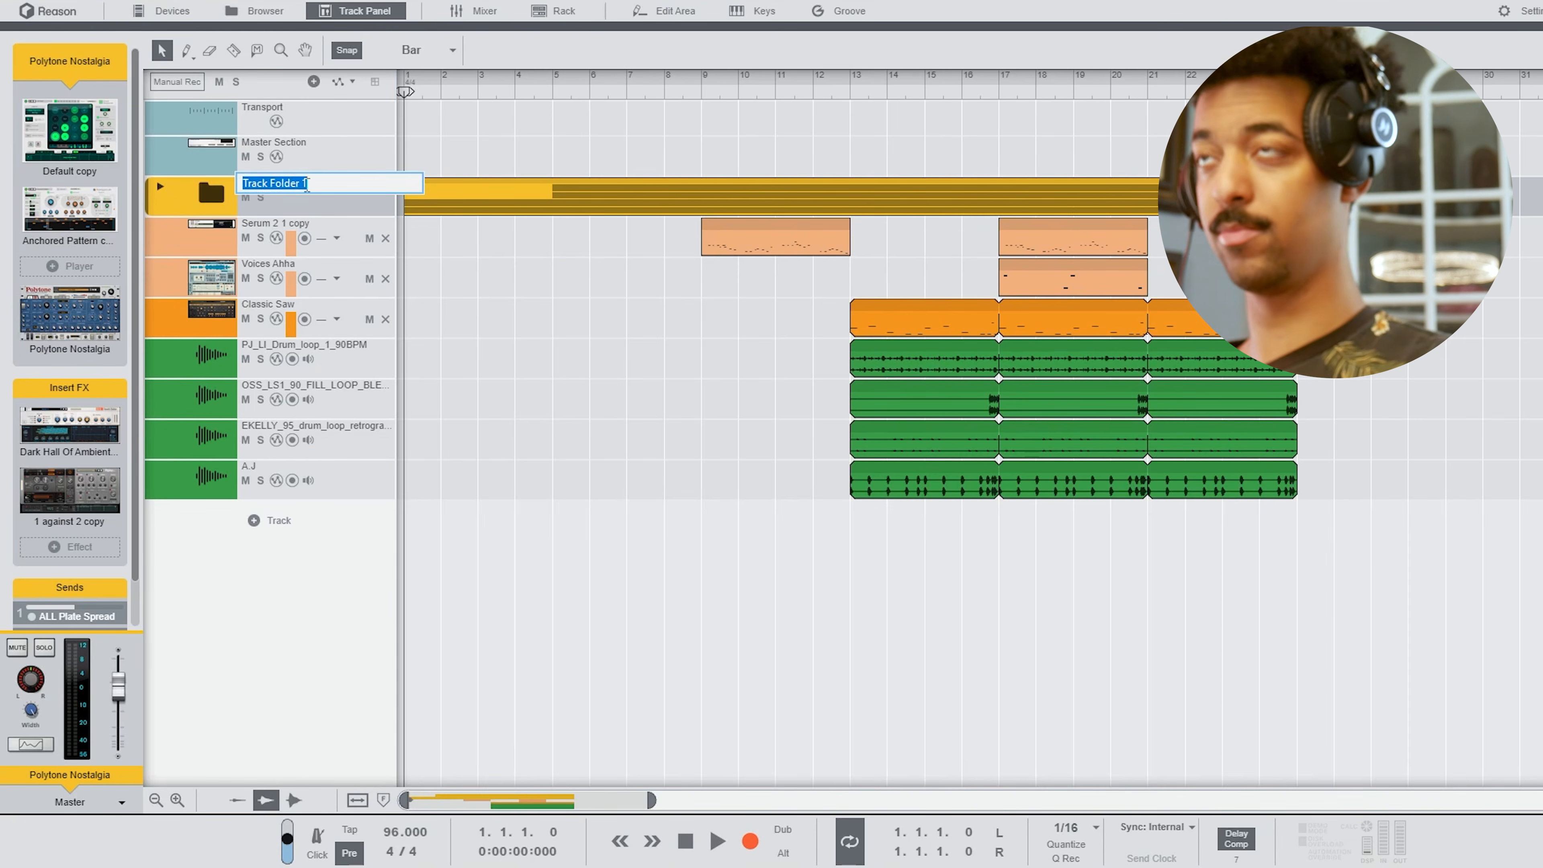
Group the Serum 2 1 copy and Voices Ahha tracks in a new collapsed track folder named Countermelodies.
{"action": "left_click", "coordinate": [213, 238]}
{"action": "left_click", "coordinate": [212, 278], "text": "shift"}
{"action": "right_click", "coordinate": [214, 279]}
{"action": "left_click", "coordinate": [538, 480]}
{"action": "double_click", "coordinate": [277, 224]}
{"action": "type", "text": "Countermelodies"}
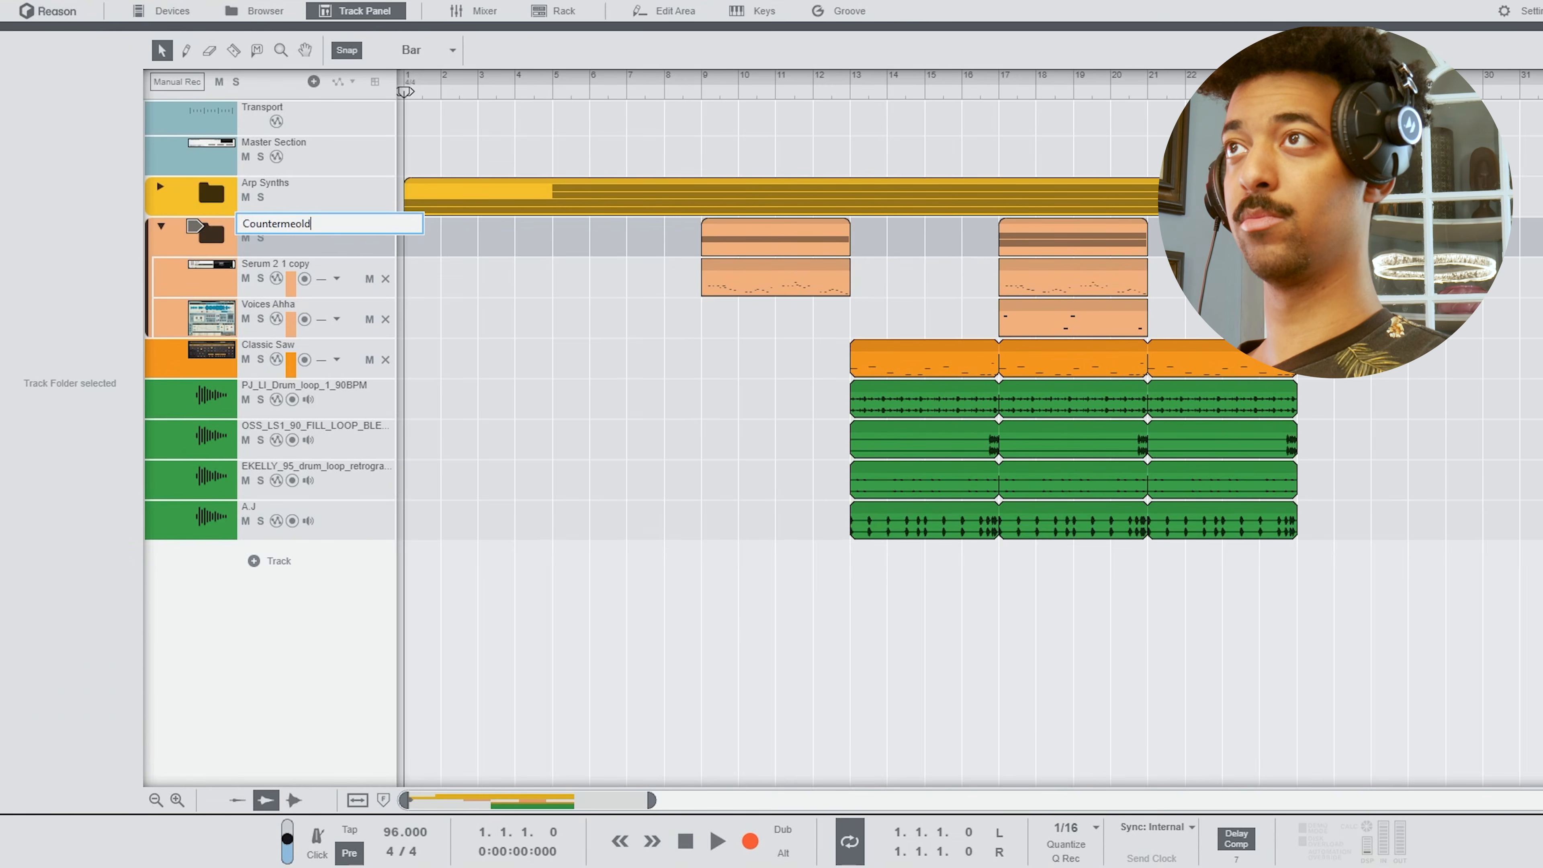
{"action": "left_click", "coordinate": [161, 227]}
Put the Classic Saw track in a folder named Bass and the four drum loop tracks in one named Drums, collapsing both.
{"action": "right_click", "coordinate": [211, 278]}
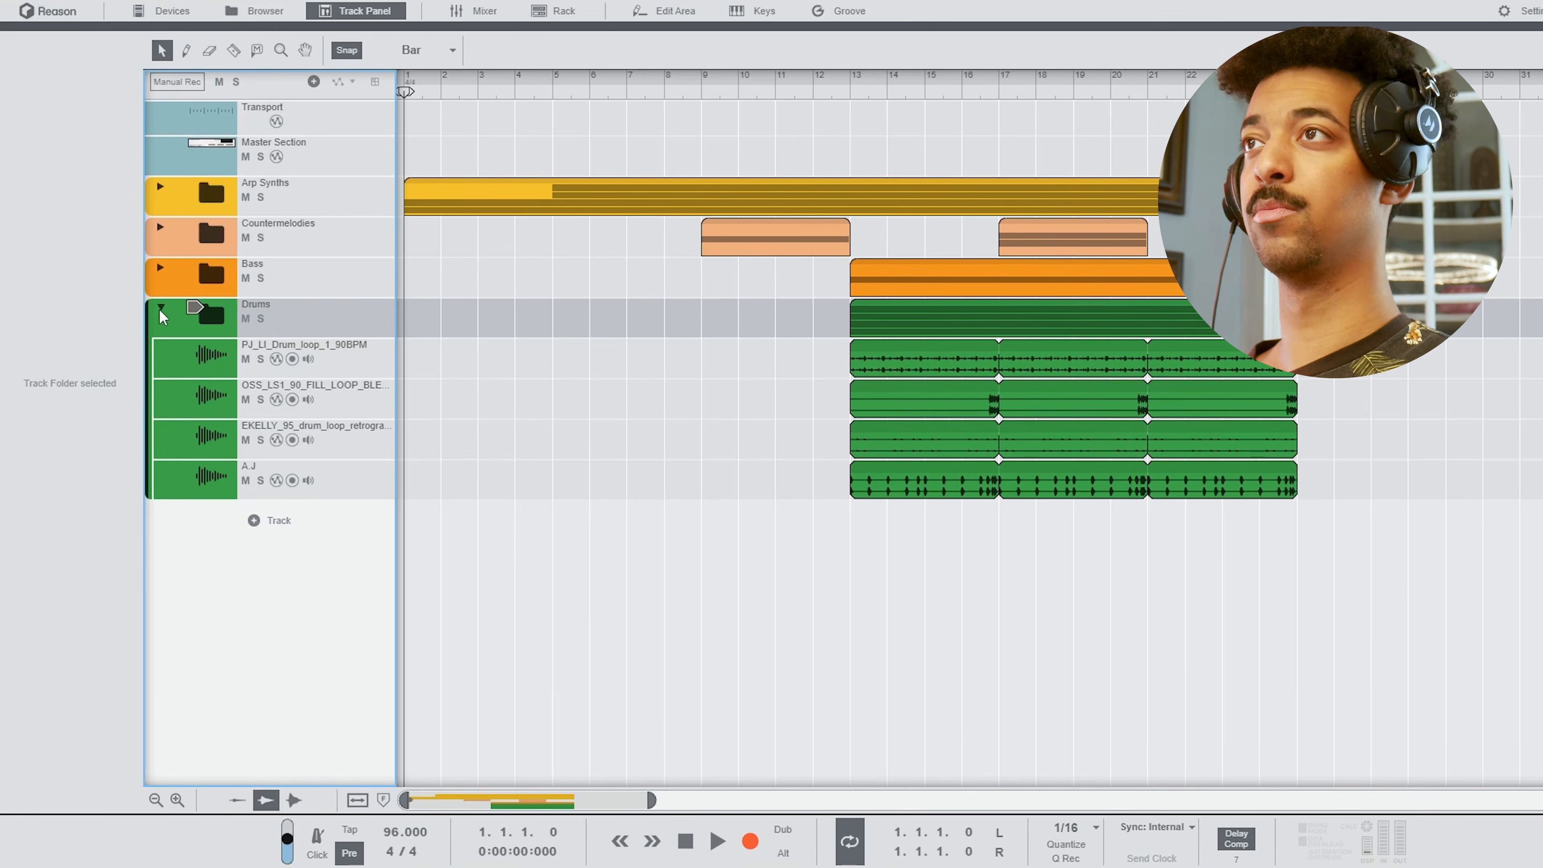
{"action": "left_click", "coordinate": [160, 307]}
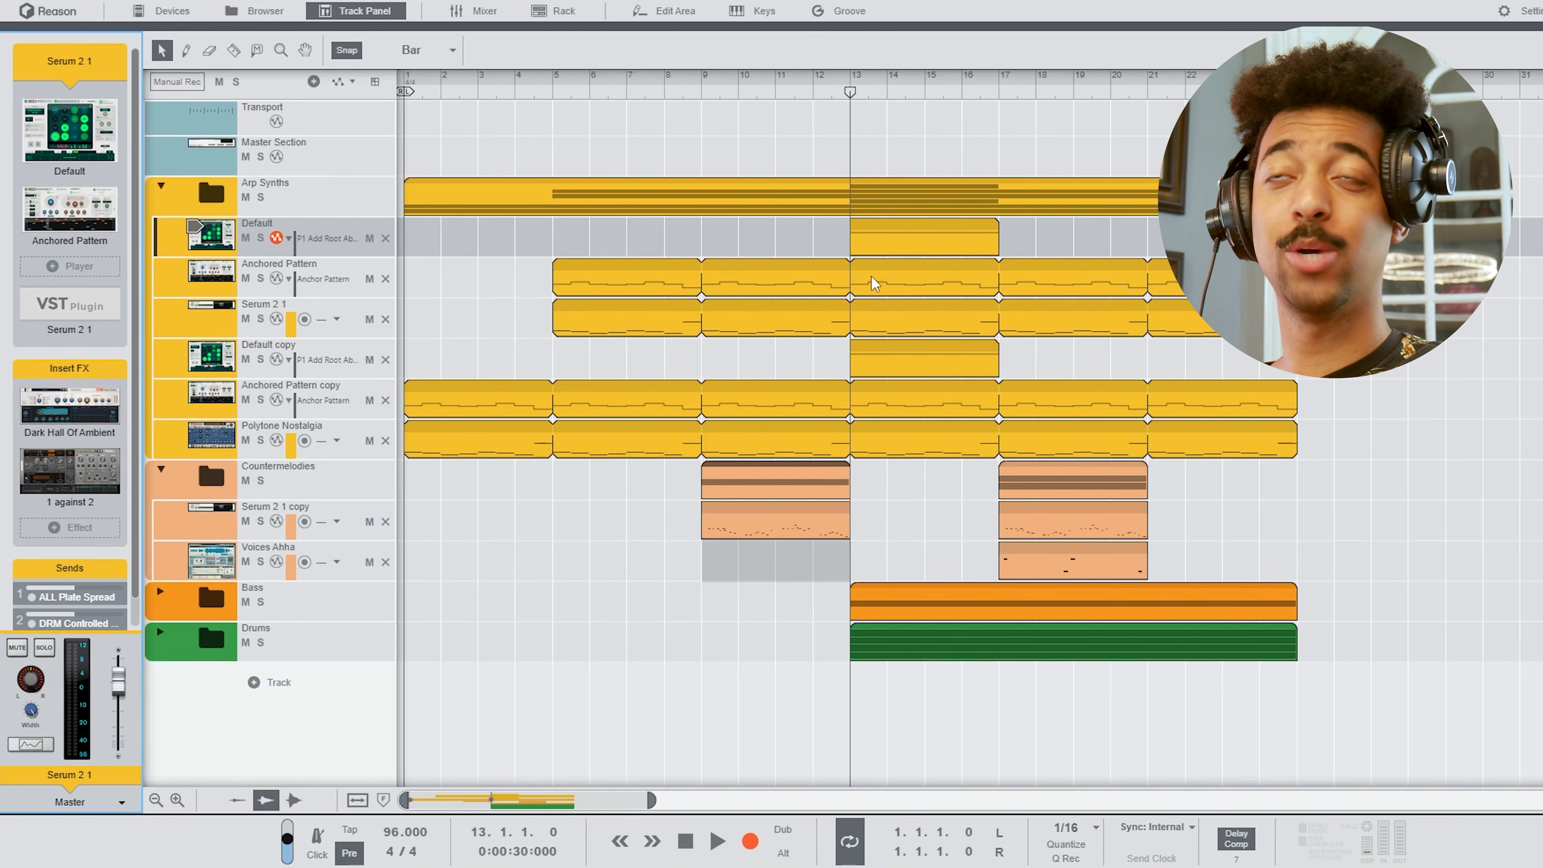